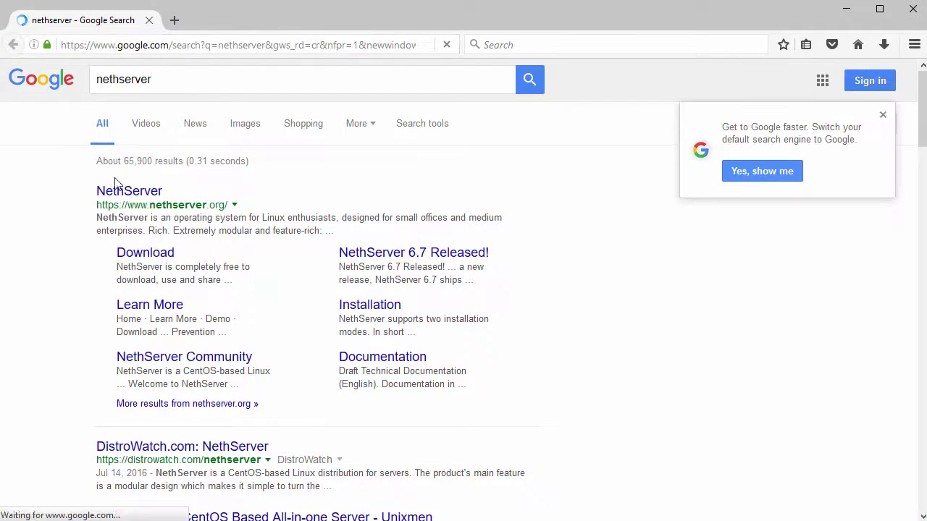
Open the official NethServer site, nethserver.org, from the Google results for 'nethserver'.
{"action": "left_click_drag", "start_coordinate": [95, 196], "coordinate": [173, 193]}
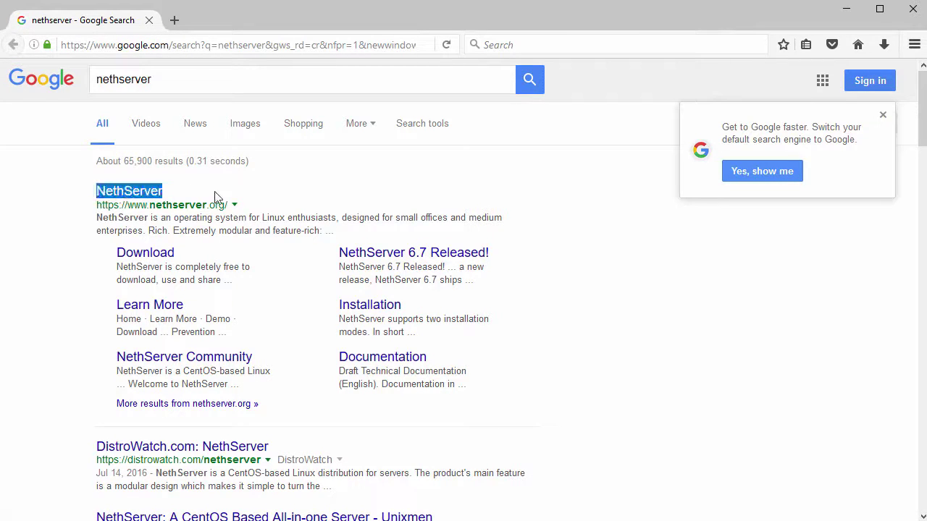
{"action": "left_click", "coordinate": [142, 192]}
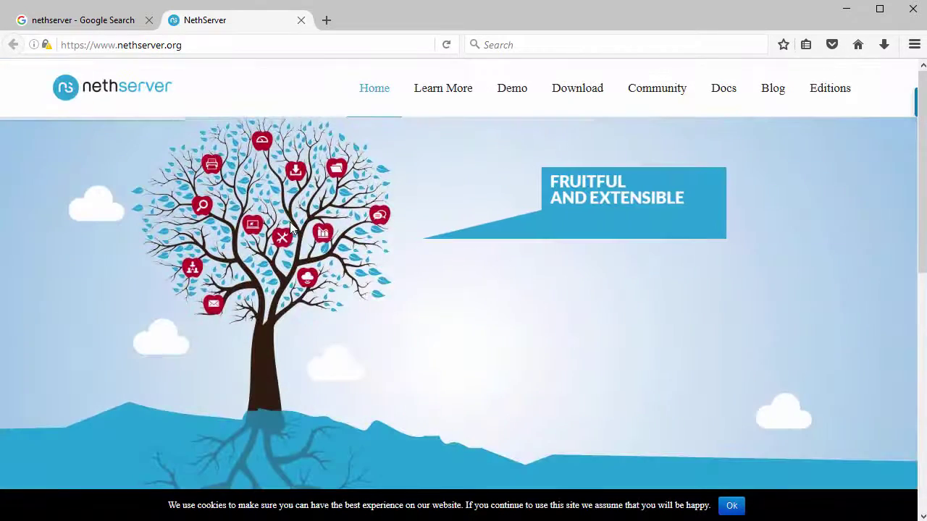
Go to the NethServer website's Download page.
{"action": "scroll", "coordinate": [290, 226], "scroll_direction": "down", "scroll_amount": 5}
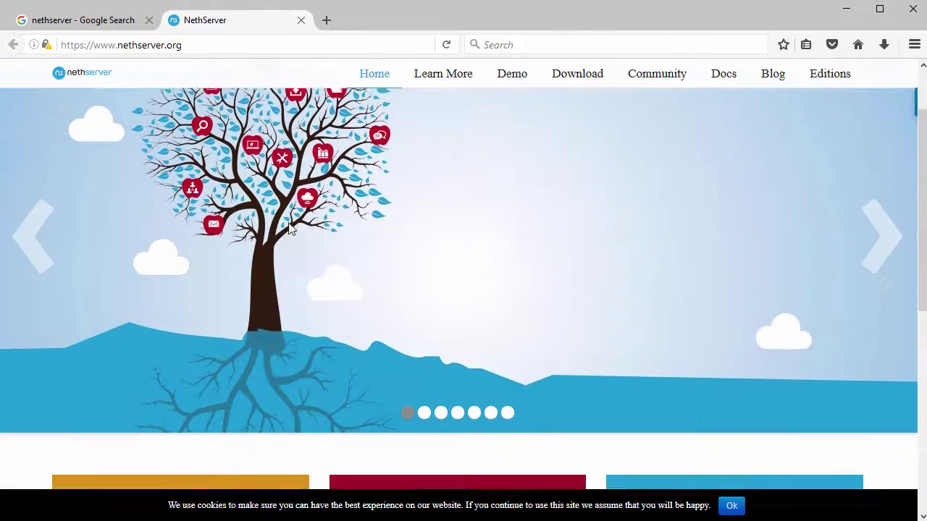
{"action": "scroll", "coordinate": [289, 230], "scroll_direction": "down", "scroll_amount": 4}
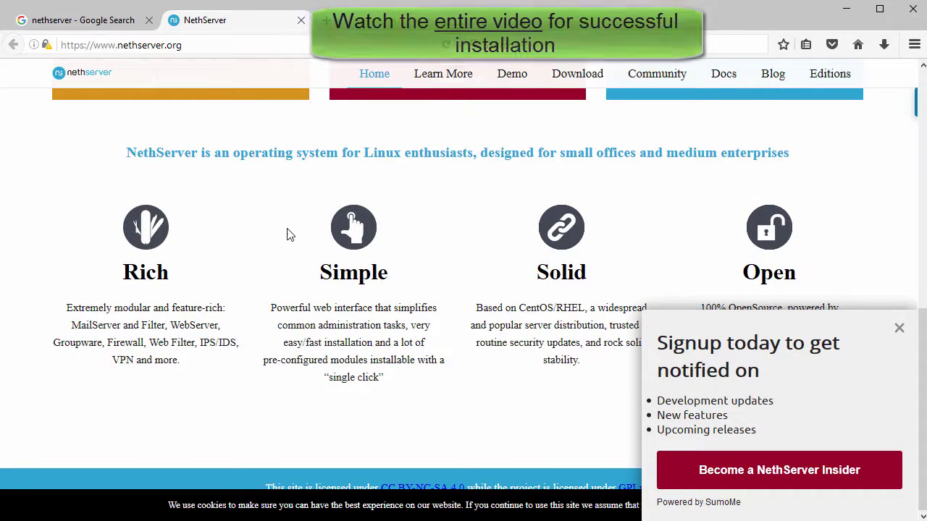
{"action": "scroll", "coordinate": [254, 254], "scroll_direction": "up", "scroll_amount": 4}
{"action": "scroll", "coordinate": [252, 249], "scroll_direction": "up", "scroll_amount": 3}
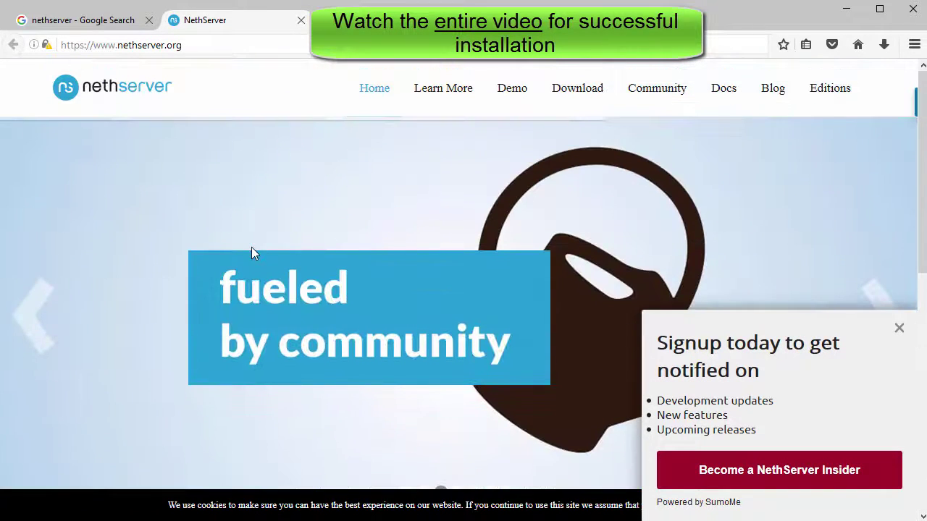
{"action": "left_click", "coordinate": [582, 95]}
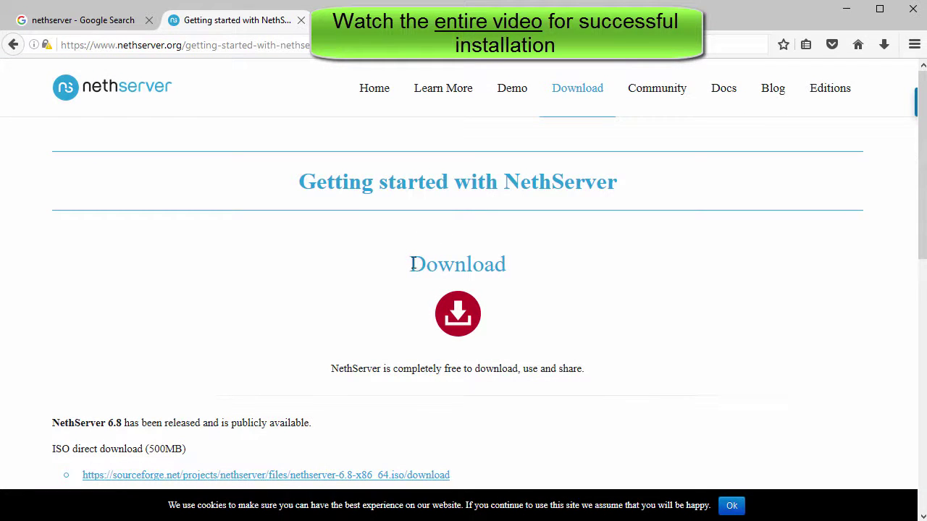
Start the NethServer 6.8 500MB ISO direct download from sourceforge.net.
{"action": "left_click_drag", "start_coordinate": [413, 263], "coordinate": [503, 270]}
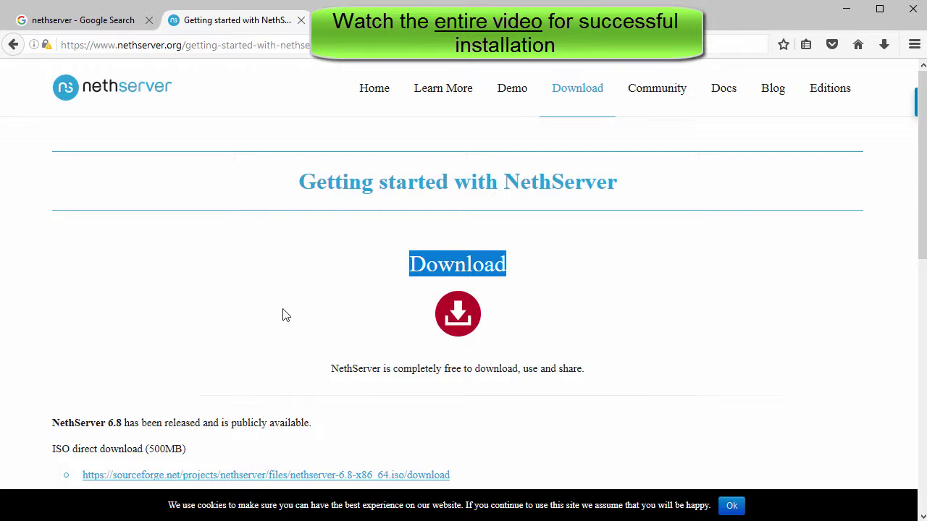
{"action": "scroll", "coordinate": [283, 315], "scroll_direction": "down", "scroll_amount": 5}
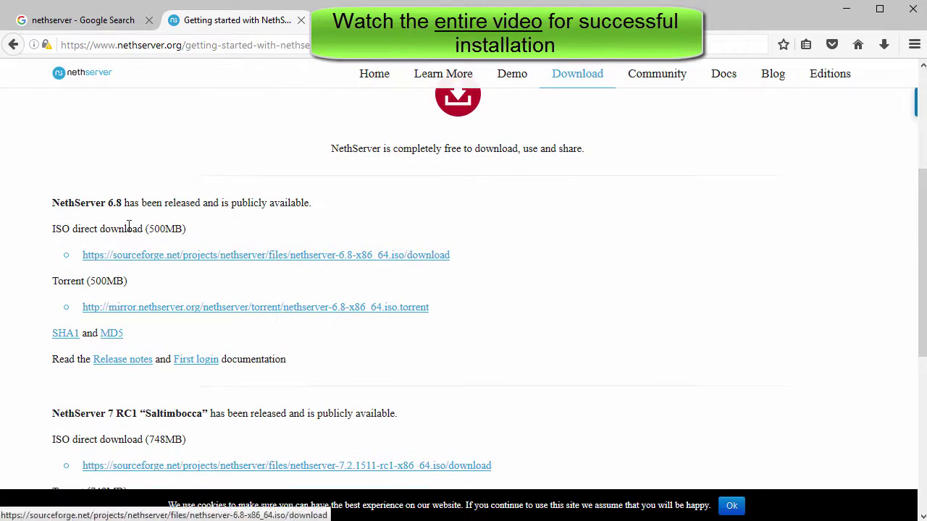
{"action": "left_click_drag", "start_coordinate": [53, 202], "coordinate": [328, 211]}
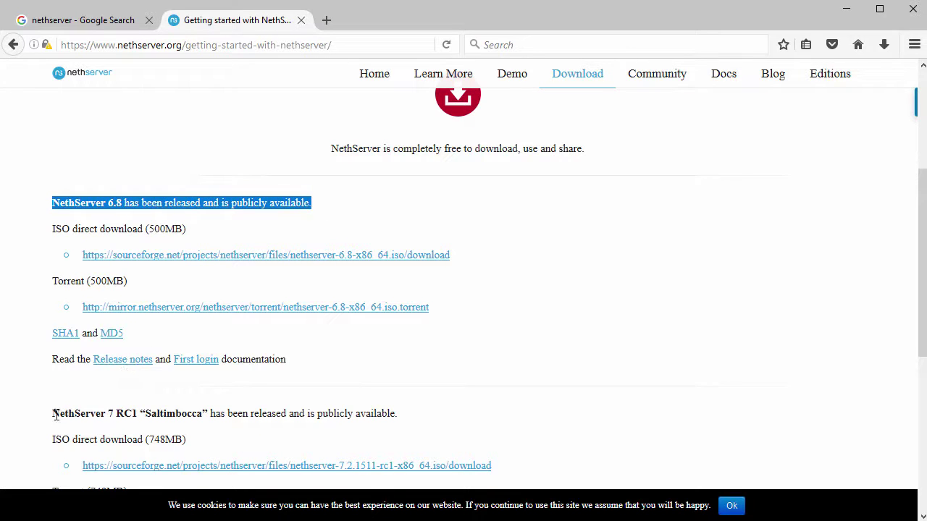
{"action": "left_click_drag", "start_coordinate": [55, 414], "coordinate": [404, 414]}
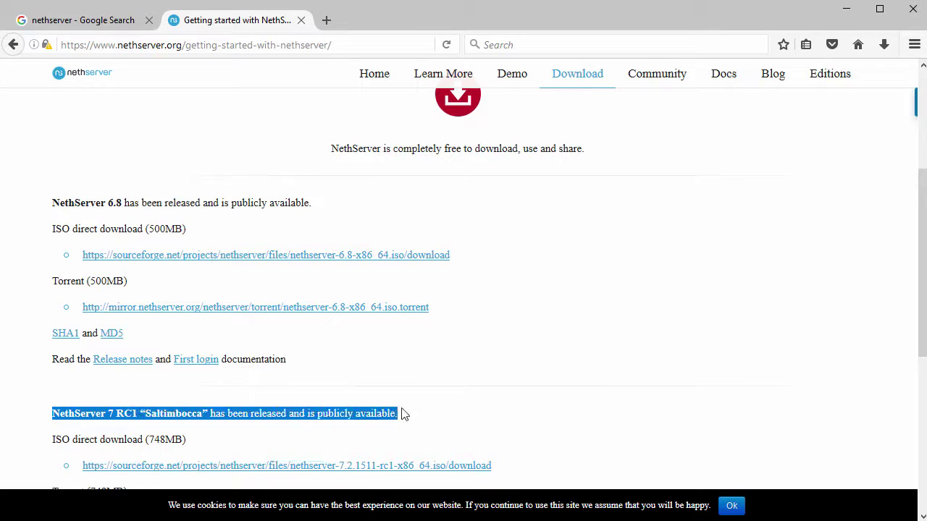
{"action": "left_click", "coordinate": [296, 340]}
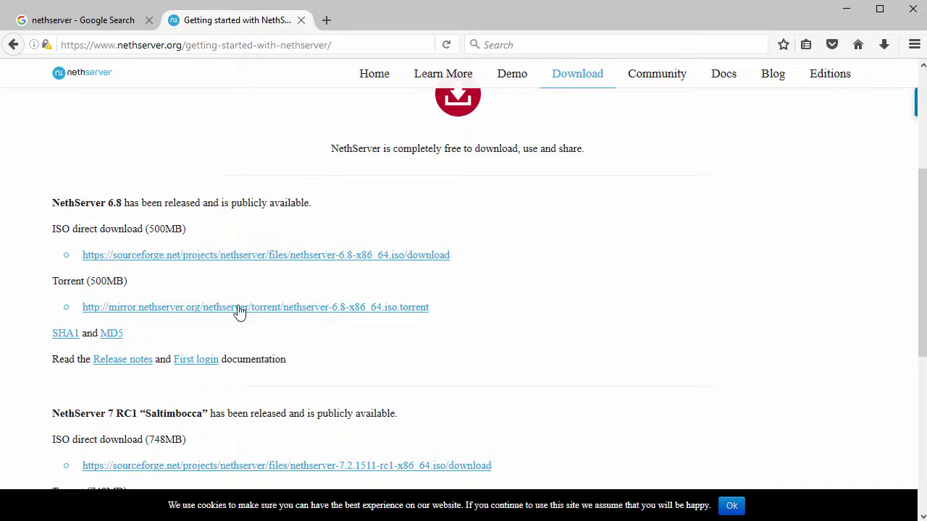
{"action": "left_click_drag", "start_coordinate": [54, 228], "coordinate": [196, 242]}
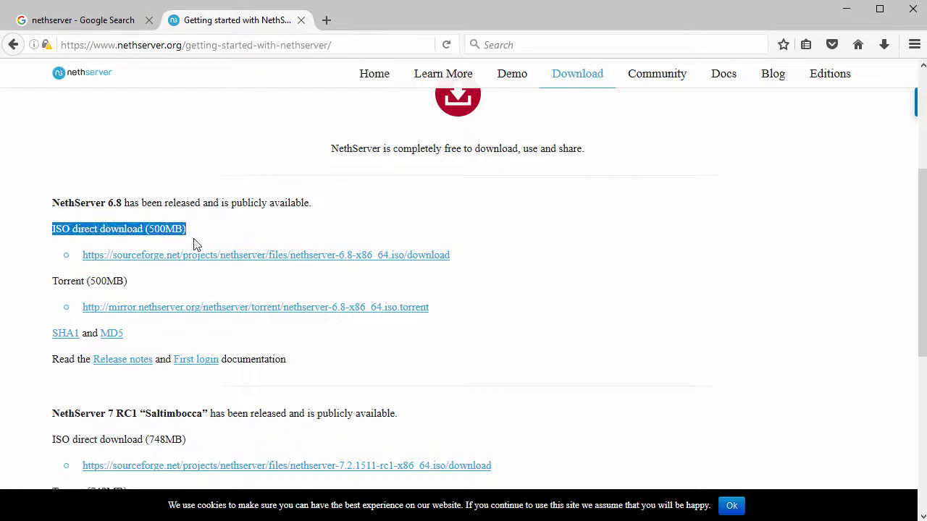
{"action": "left_click", "coordinate": [282, 258]}
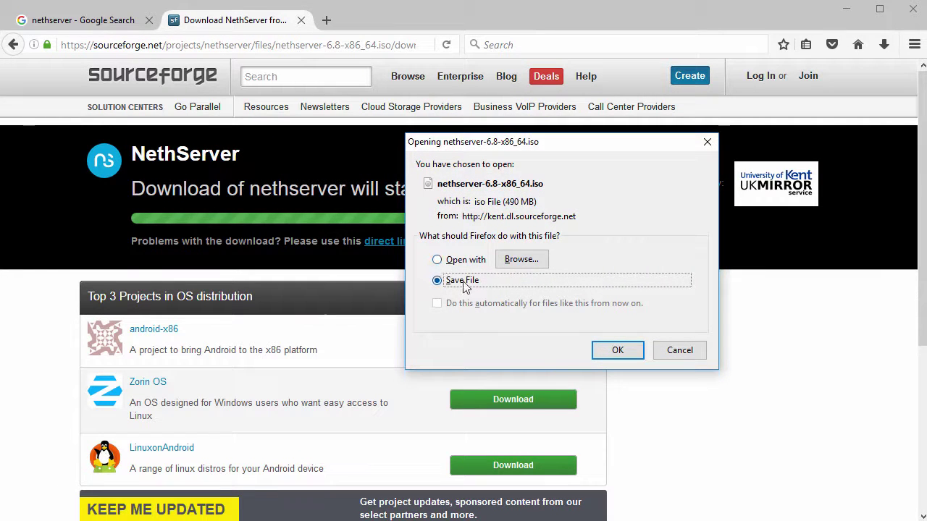
Keep the existing nethserver-6.8-x86_64.iso in Downloads instead of replacing it, cancelling the save.
{"action": "left_click", "coordinate": [609, 352]}
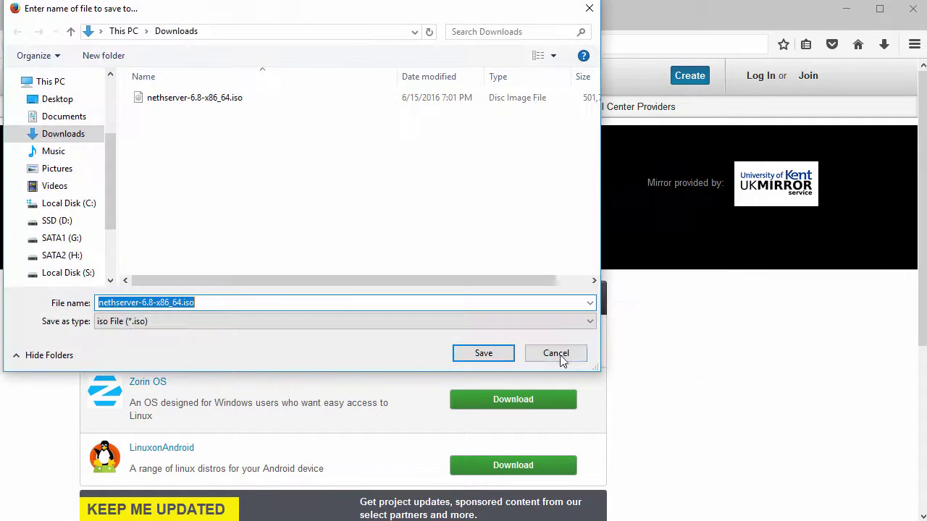
{"action": "left_click", "coordinate": [494, 356]}
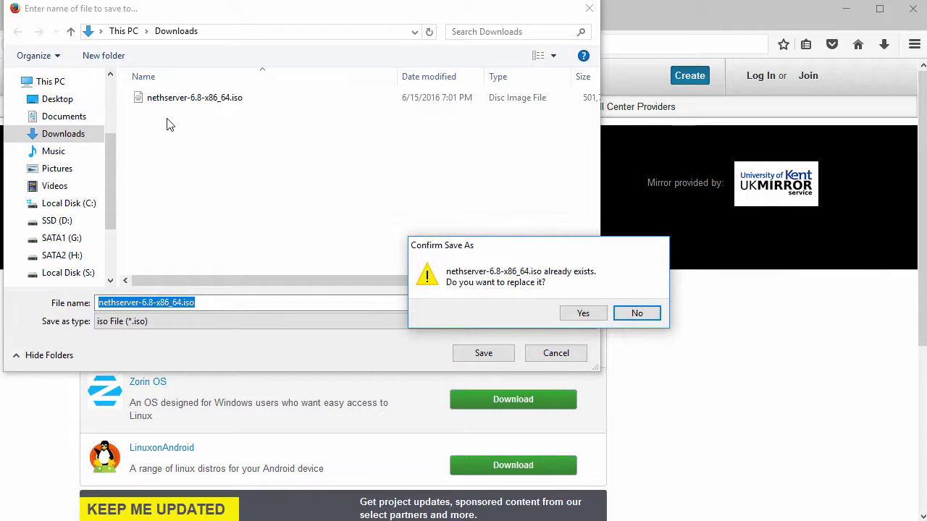
{"action": "left_click", "coordinate": [637, 312]}
{"action": "left_click", "coordinate": [567, 354]}
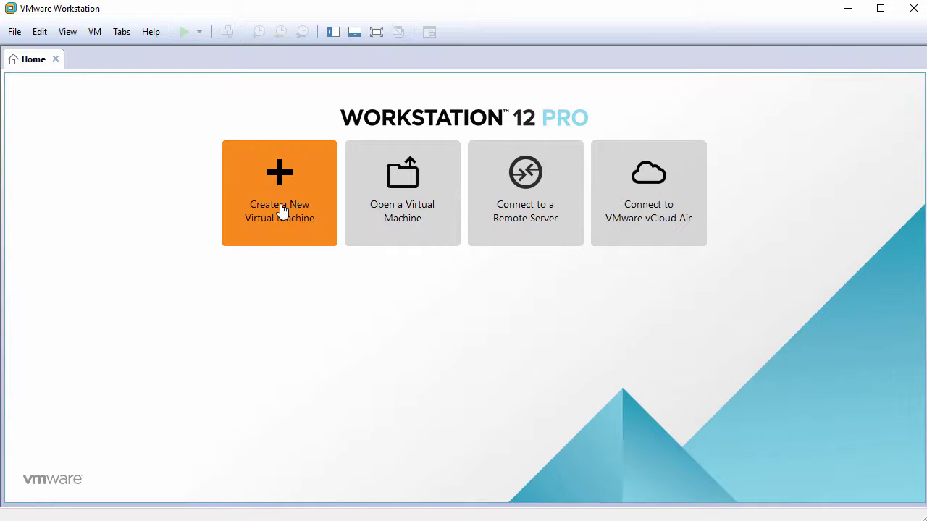
Start a Typical new virtual machine with OS installed later and guest Linux CentOS 64-bit.
{"action": "left_click", "coordinate": [282, 210]}
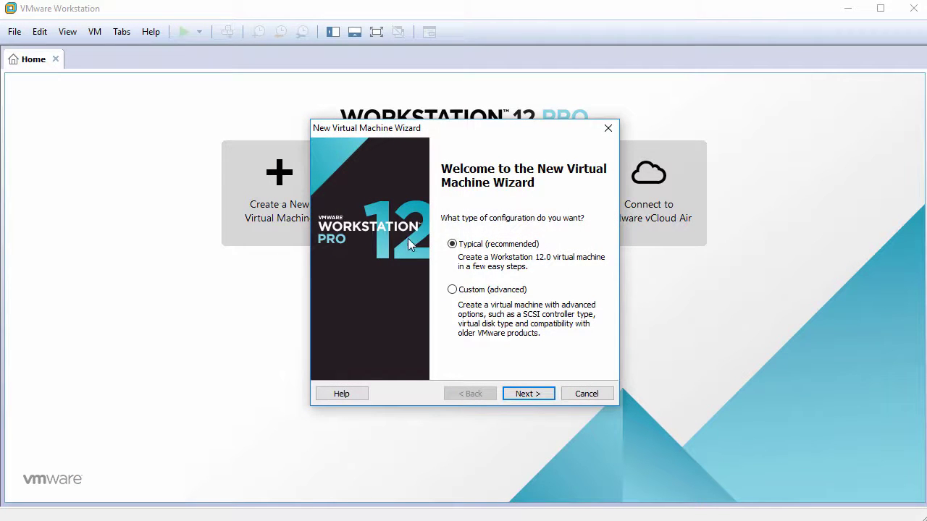
{"action": "left_click", "coordinate": [528, 393]}
{"action": "left_click", "coordinate": [352, 341]}
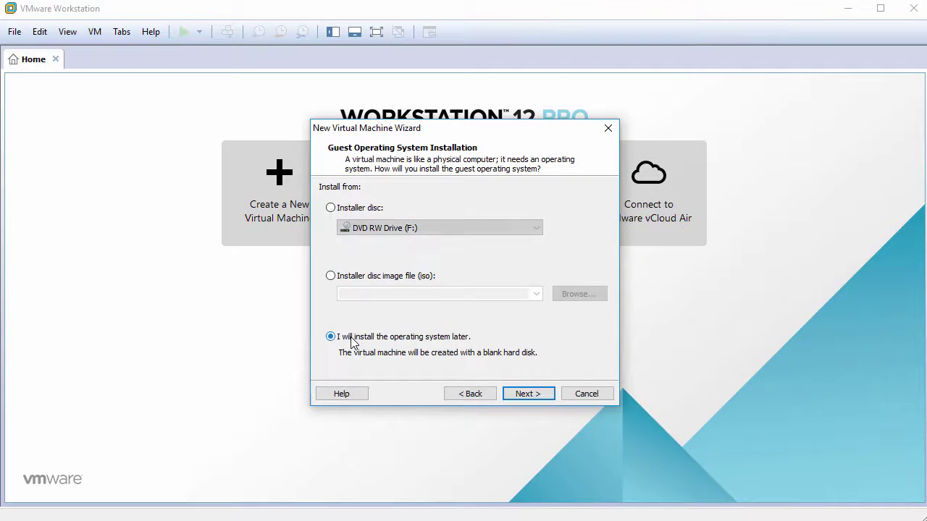
{"action": "left_click", "coordinate": [527, 394]}
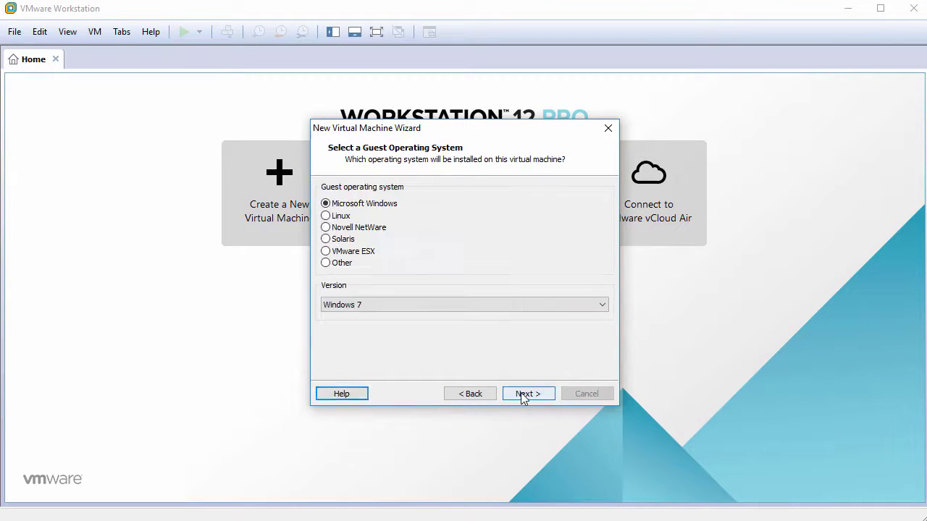
{"action": "left_click", "coordinate": [335, 217]}
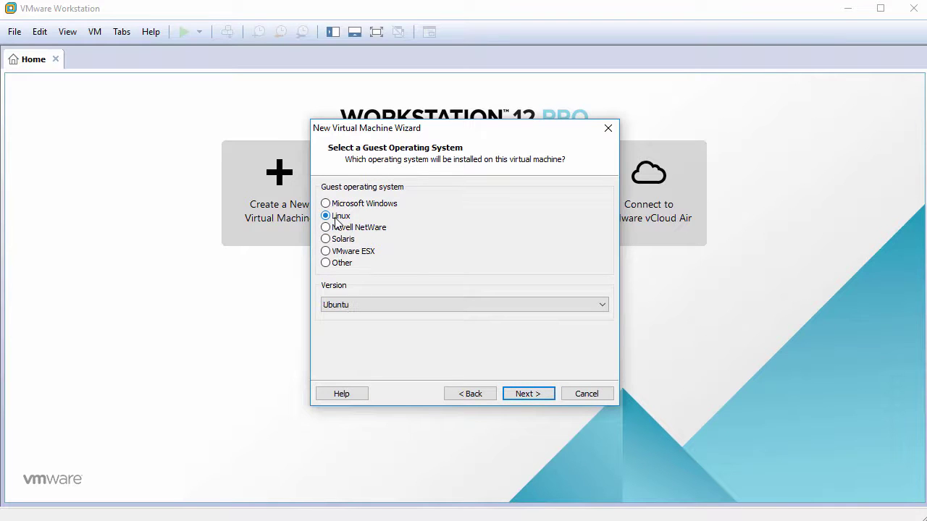
{"action": "left_click", "coordinate": [351, 305]}
{"action": "scroll", "coordinate": [368, 347], "scroll_direction": "up", "scroll_amount": 10}
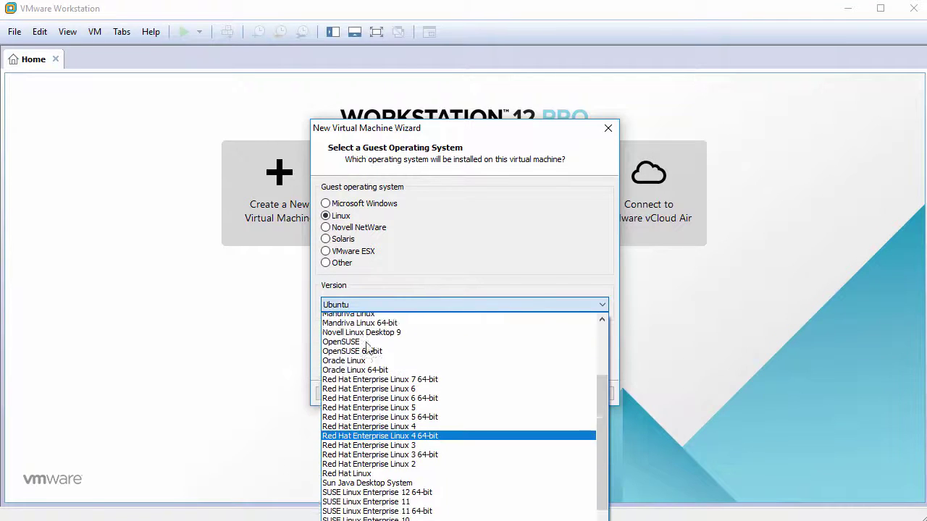
{"action": "scroll", "coordinate": [368, 348], "scroll_direction": "up", "scroll_amount": 3}
{"action": "left_click", "coordinate": [366, 337]}
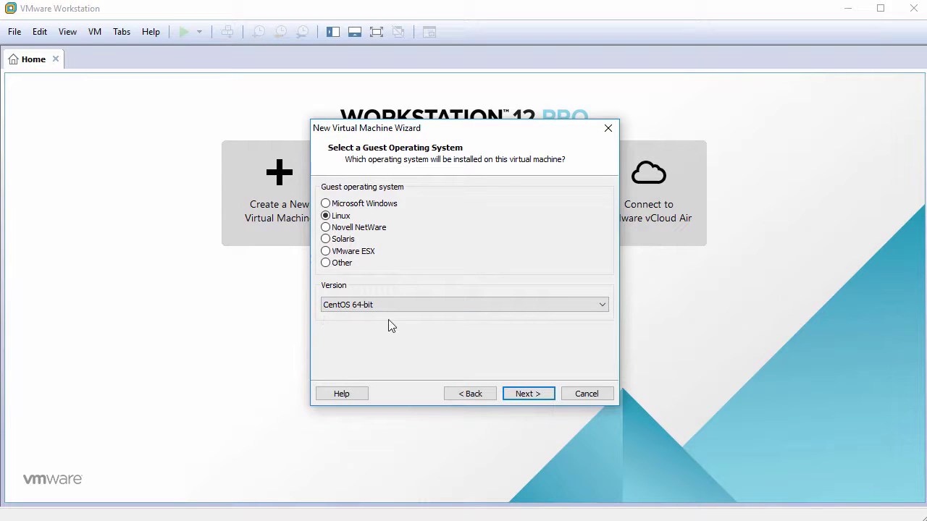
Name the VM NethServer6.8 and give it a 60 GB single-file disk.
{"action": "left_click", "coordinate": [525, 393]}
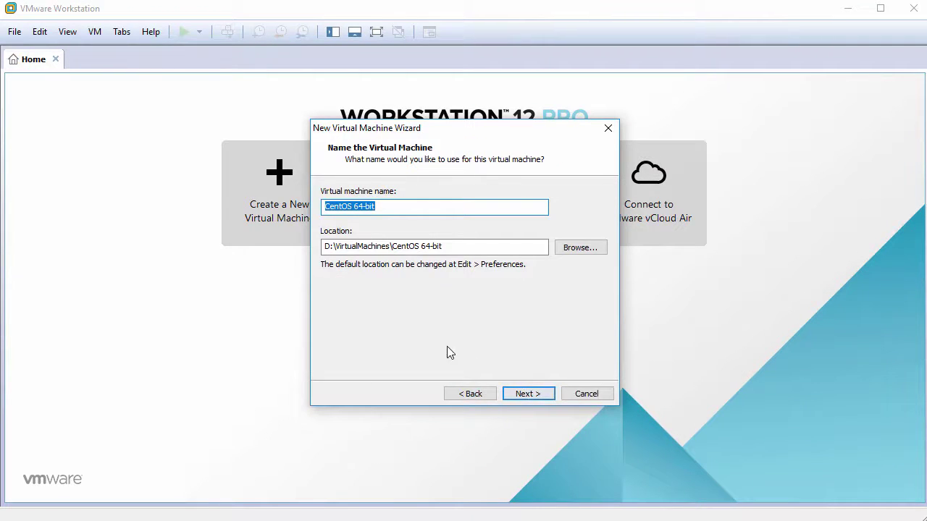
{"action": "type", "text": "NethServer6.8"}
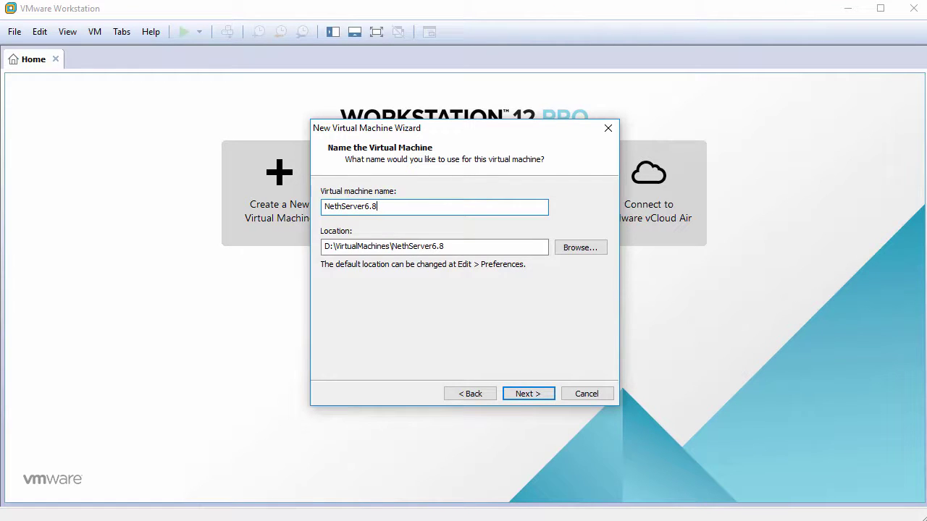
{"action": "left_click", "coordinate": [525, 394]}
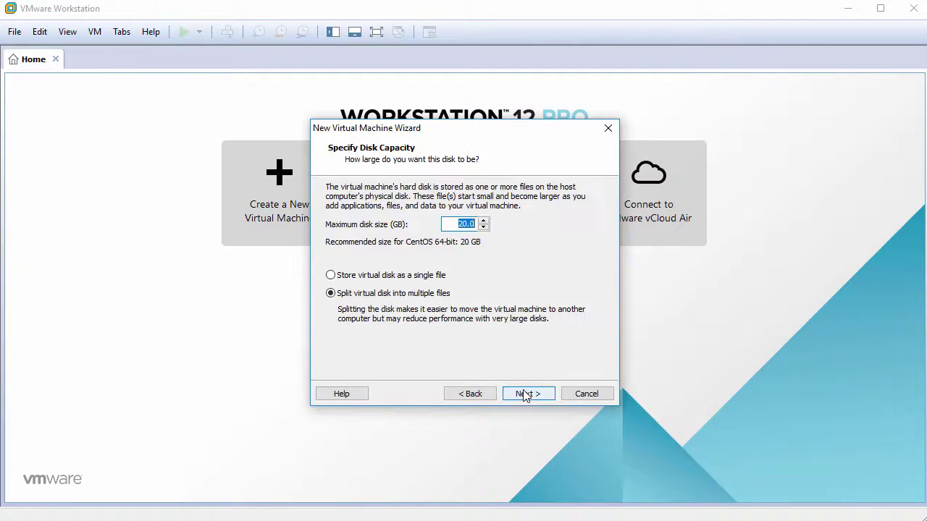
{"action": "type", "text": "60"}
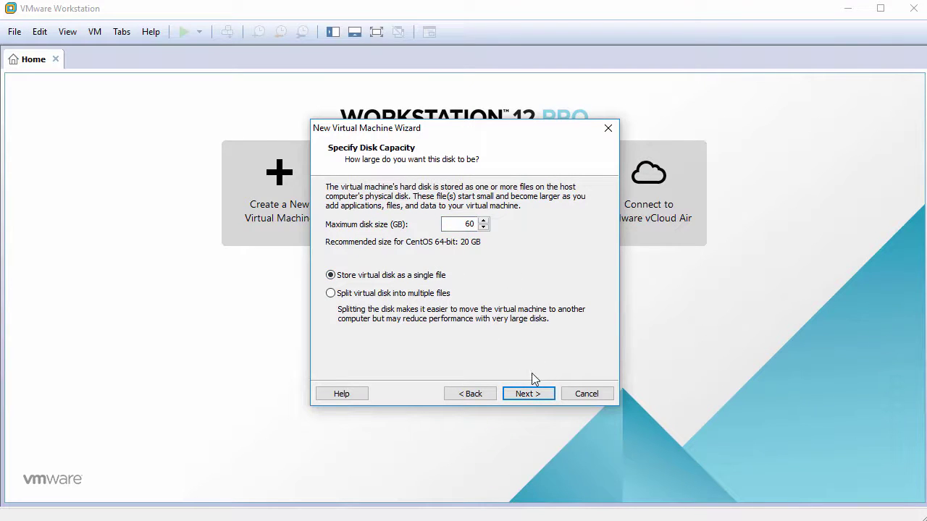
{"action": "left_click", "coordinate": [536, 395]}
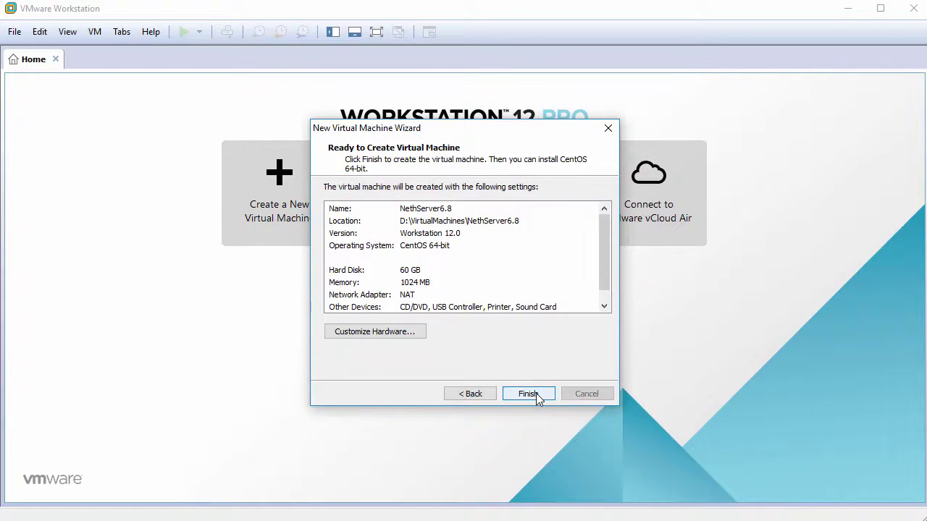
{"action": "left_click", "coordinate": [372, 331]}
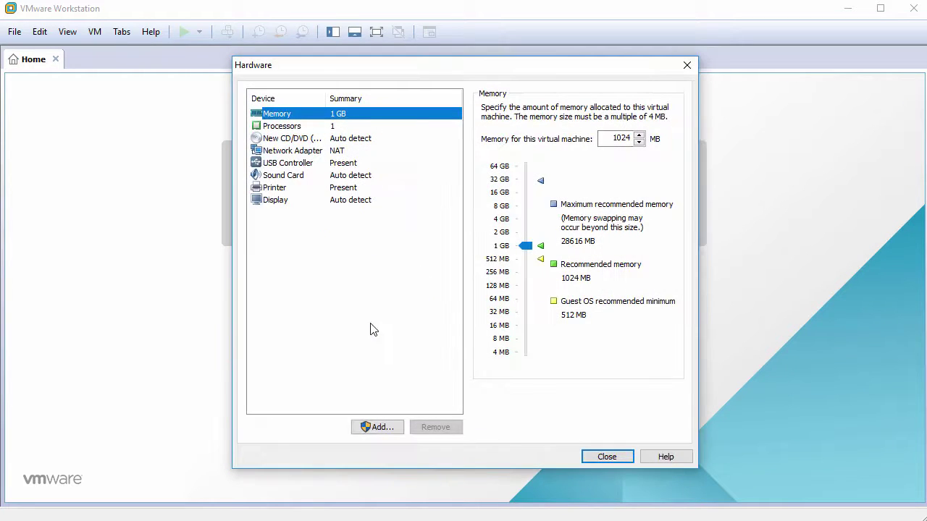
Set the processor to two cores per processor.
{"action": "left_click", "coordinate": [296, 127]}
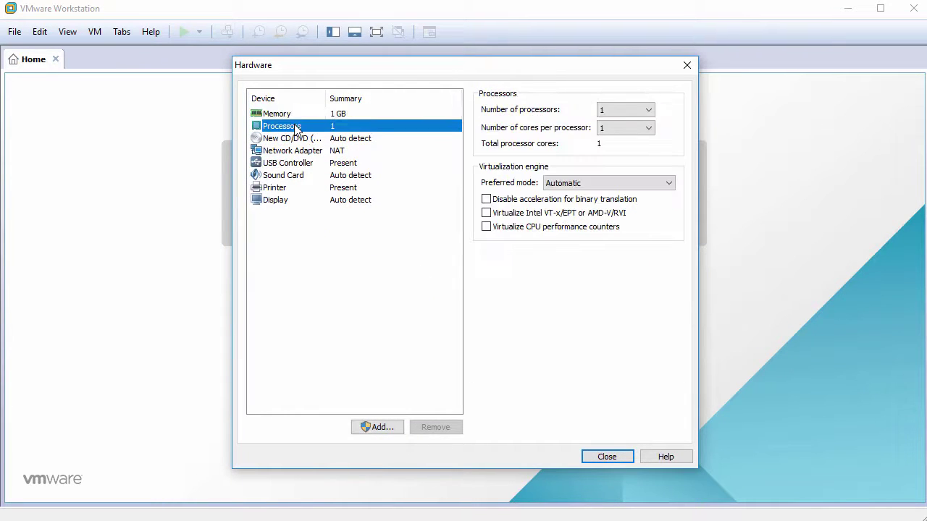
{"action": "left_click", "coordinate": [615, 128]}
{"action": "left_click", "coordinate": [614, 149]}
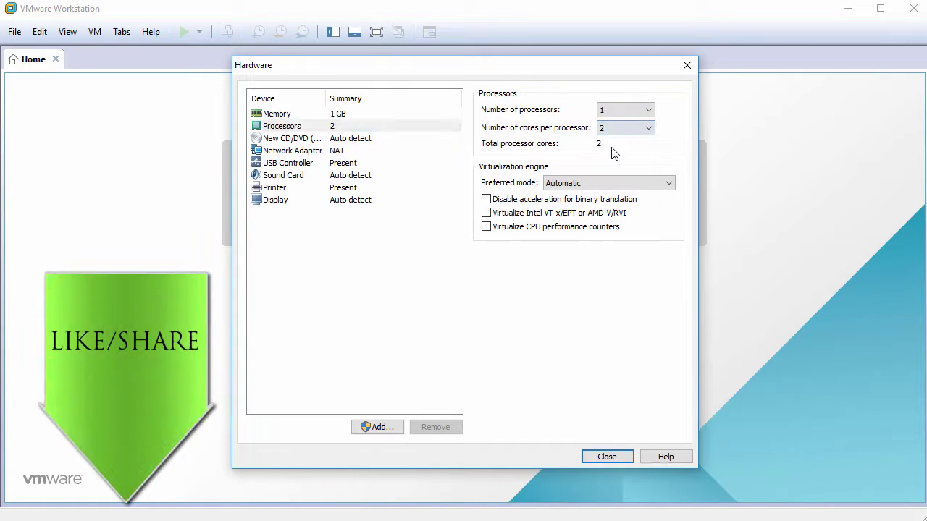
Attach nethserver-6.8-x86_64.iso as the CD/DVD drive's ISO image file.
{"action": "left_click", "coordinate": [299, 138]}
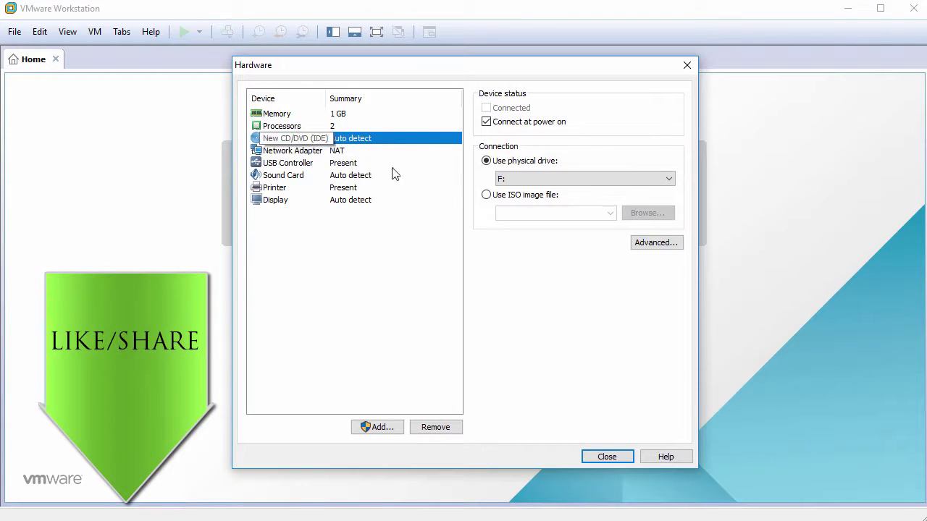
{"action": "left_click", "coordinate": [486, 195]}
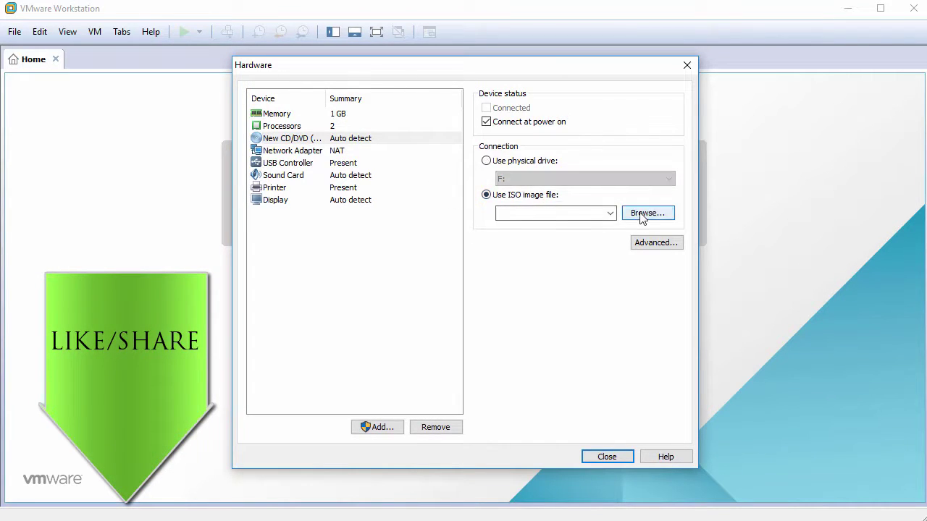
{"action": "left_click", "coordinate": [642, 214]}
{"action": "left_click", "coordinate": [438, 181]}
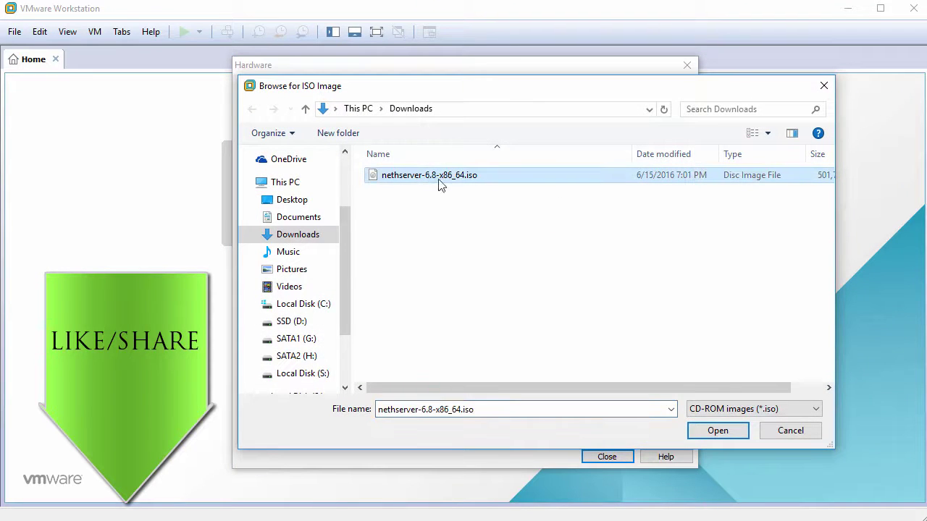
{"action": "left_click", "coordinate": [717, 430]}
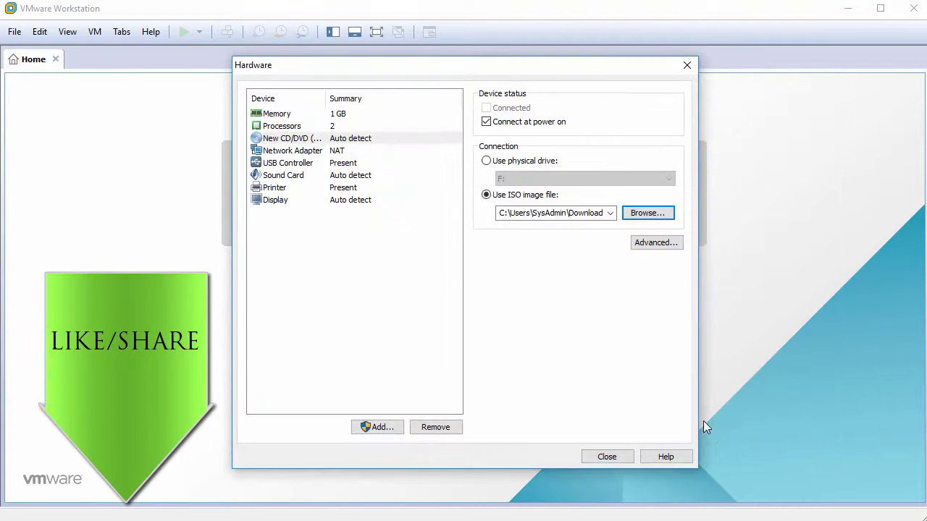
Remove the USB controller, sound card and printer, then create the NethServer6.8 VM.
{"action": "left_click", "coordinate": [299, 167]}
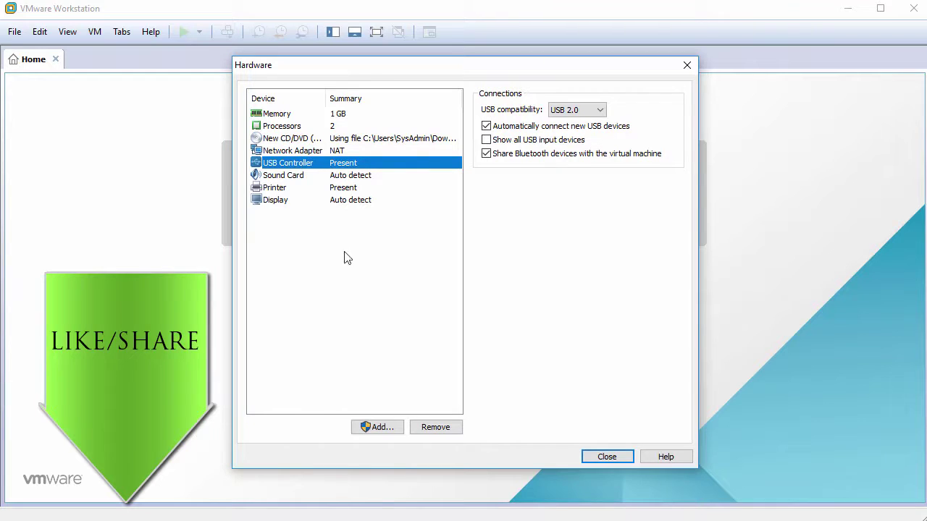
{"action": "left_click", "coordinate": [435, 427]}
{"action": "left_click", "coordinate": [435, 427]}
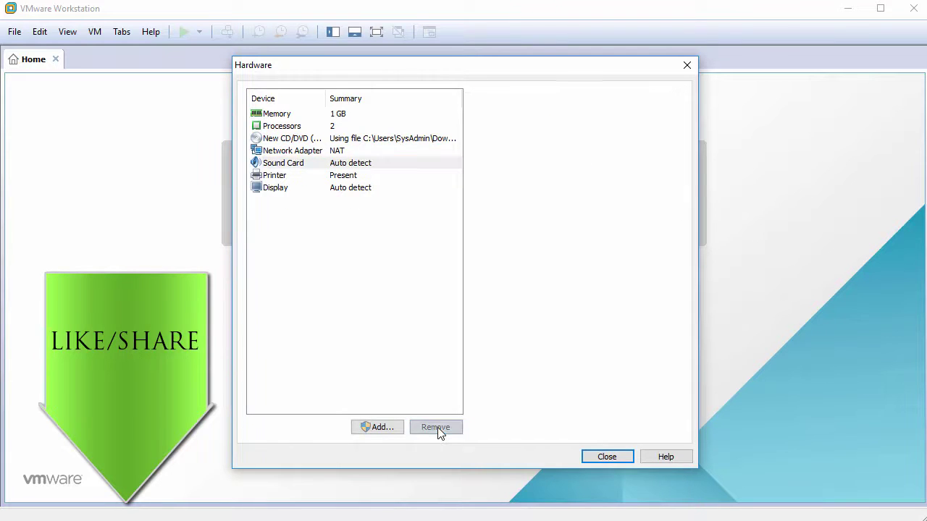
{"action": "left_click", "coordinate": [435, 427]}
{"action": "left_click", "coordinate": [394, 272]}
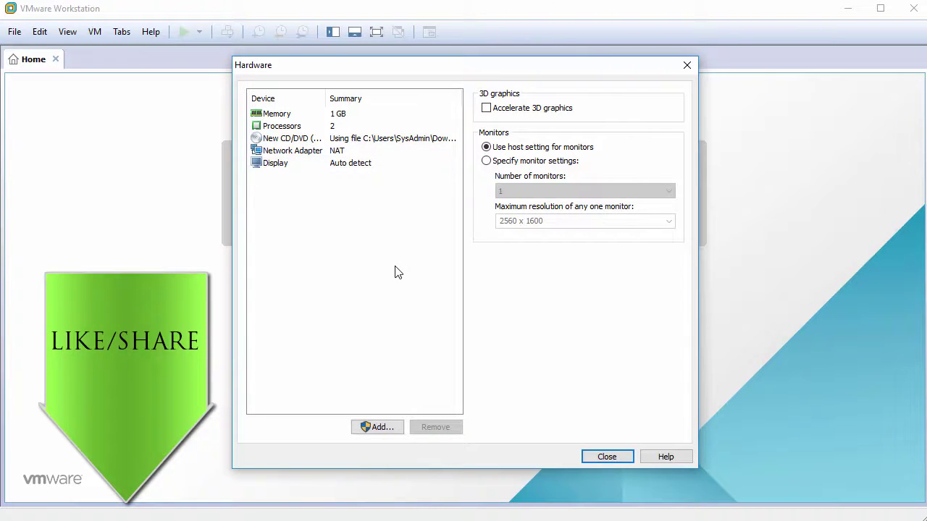
{"action": "left_click", "coordinate": [611, 457]}
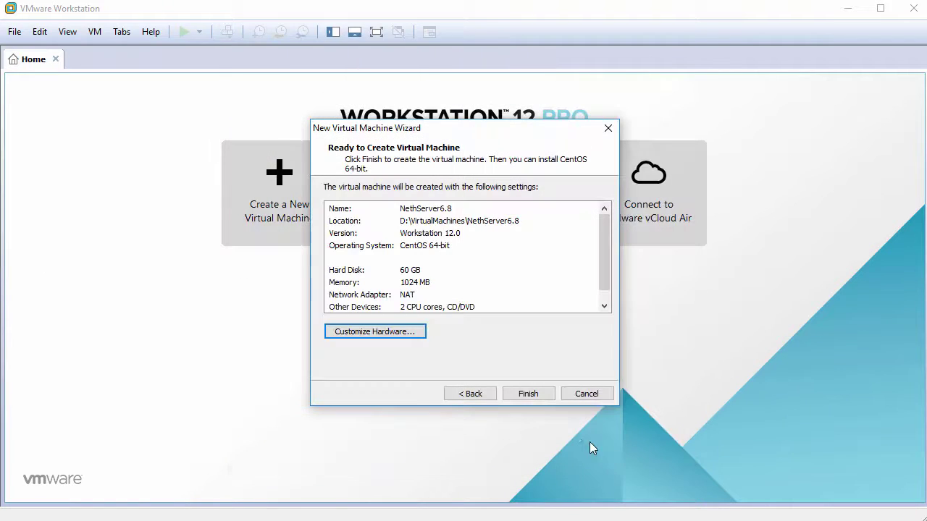
{"action": "left_click", "coordinate": [527, 394]}
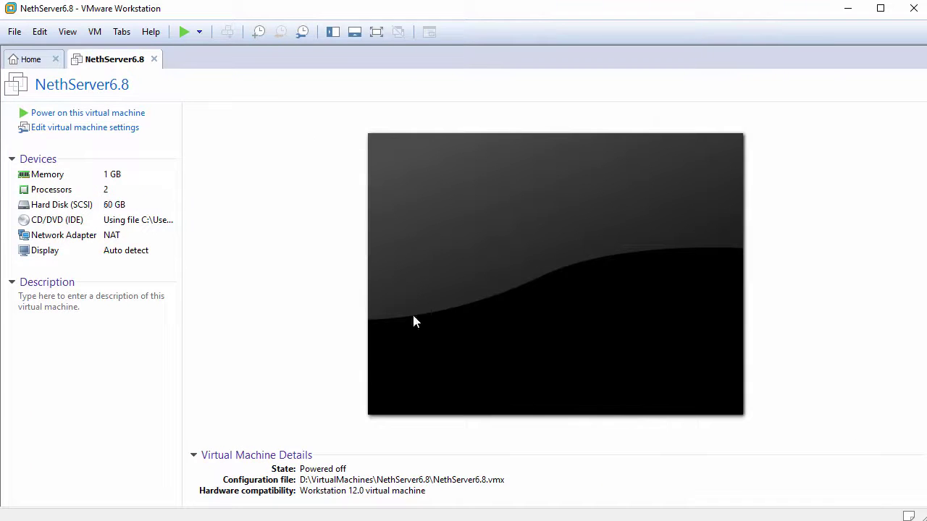
Add a second network adapter in Bridged mode to the NethServer6.8 VM settings.
{"action": "left_click", "coordinate": [95, 137]}
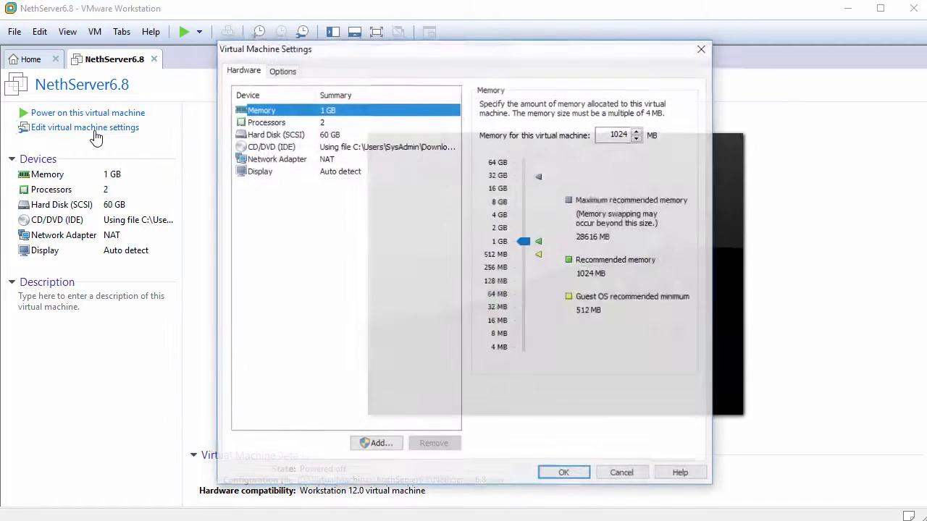
{"action": "left_click", "coordinate": [376, 445]}
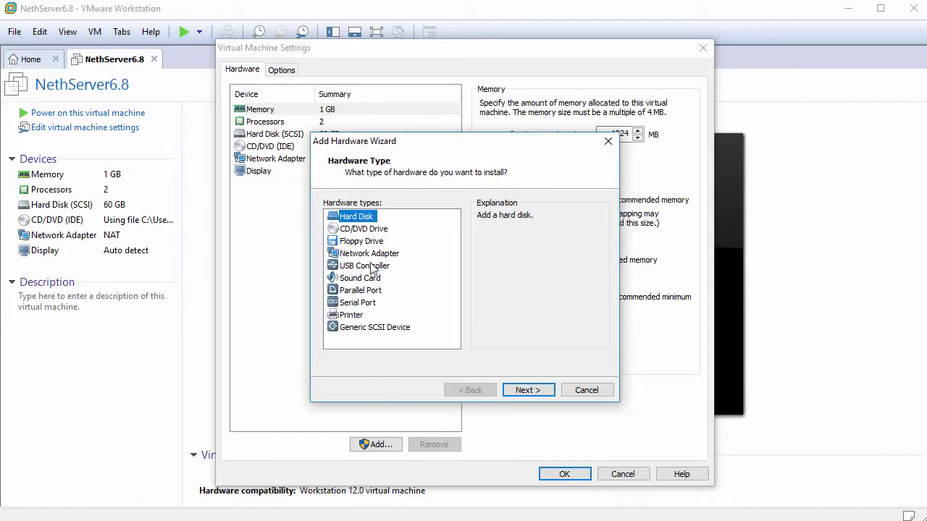
{"action": "left_click", "coordinate": [374, 257]}
{"action": "left_click", "coordinate": [526, 390]}
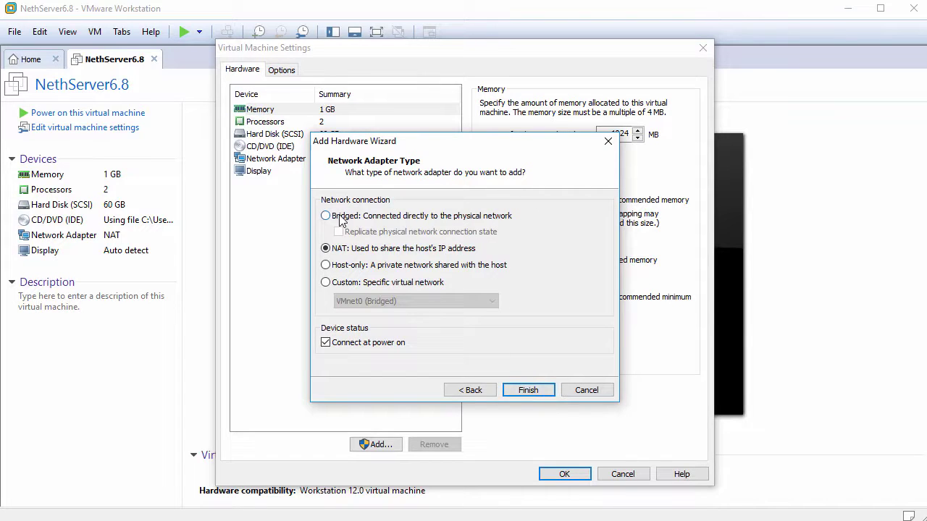
{"action": "left_click", "coordinate": [339, 215]}
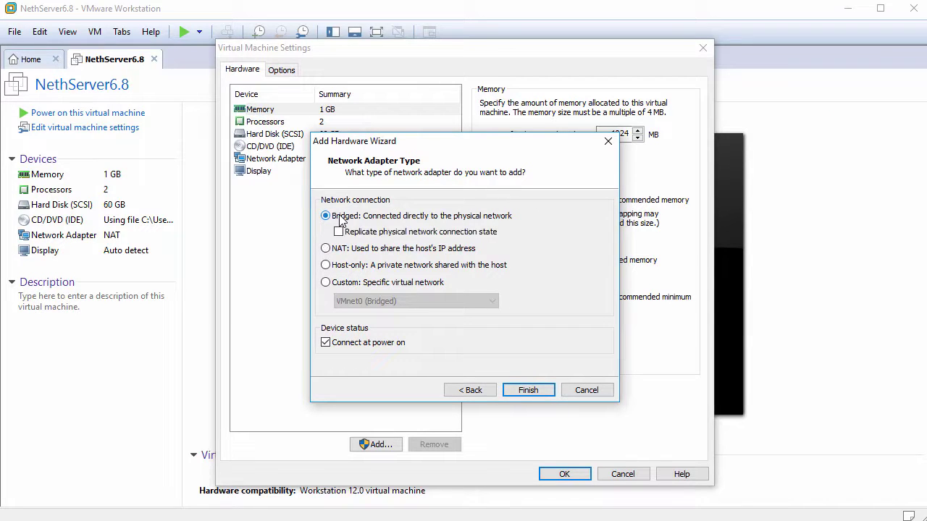
{"action": "left_click", "coordinate": [526, 390]}
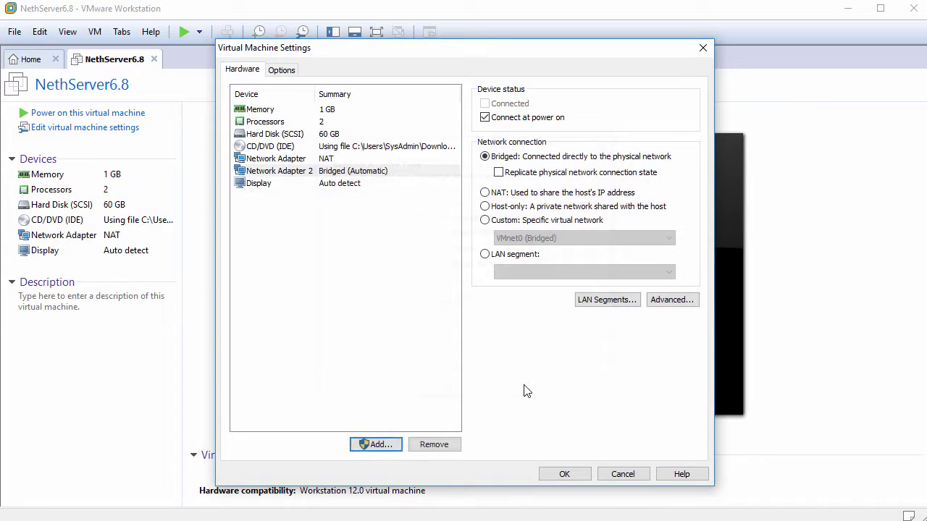
{"action": "left_click", "coordinate": [564, 474]}
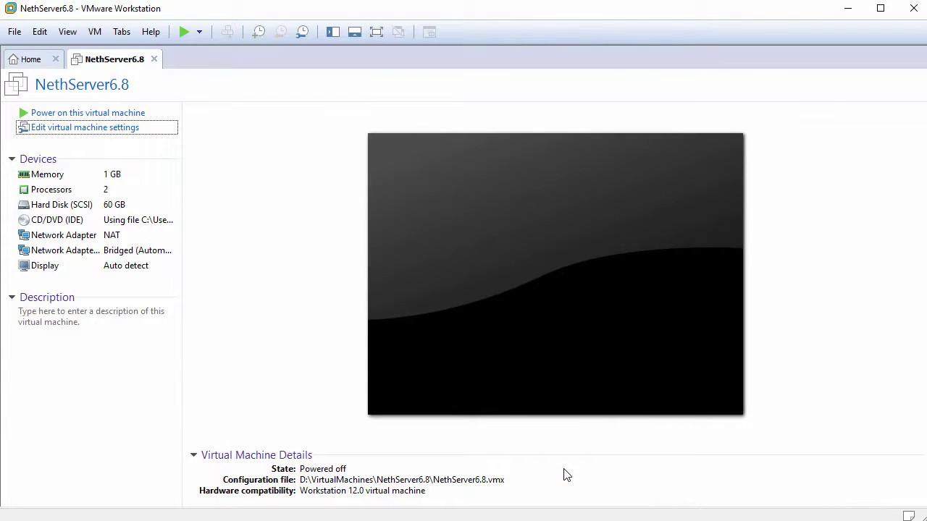
Power on the VM and begin the NethServer interactive install in English.
{"action": "left_click", "coordinate": [108, 114]}
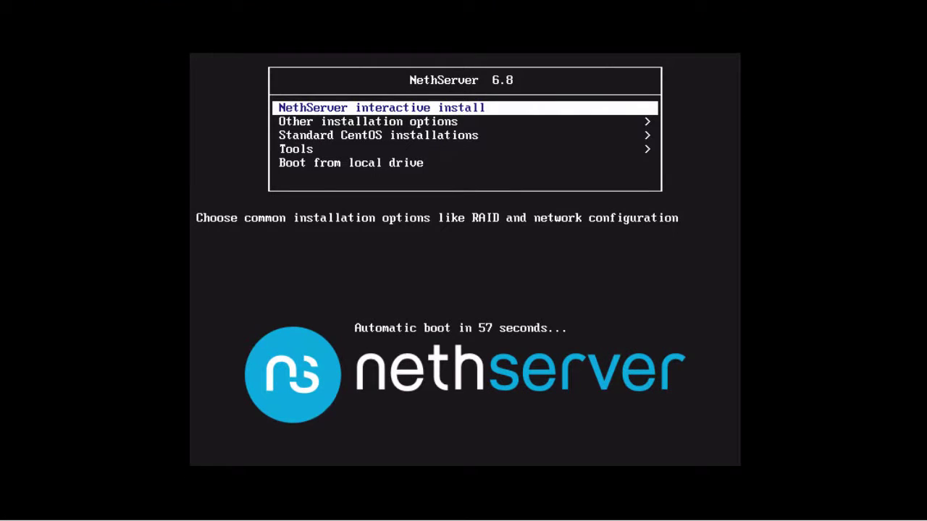
{"action": "key", "text": "Return"}
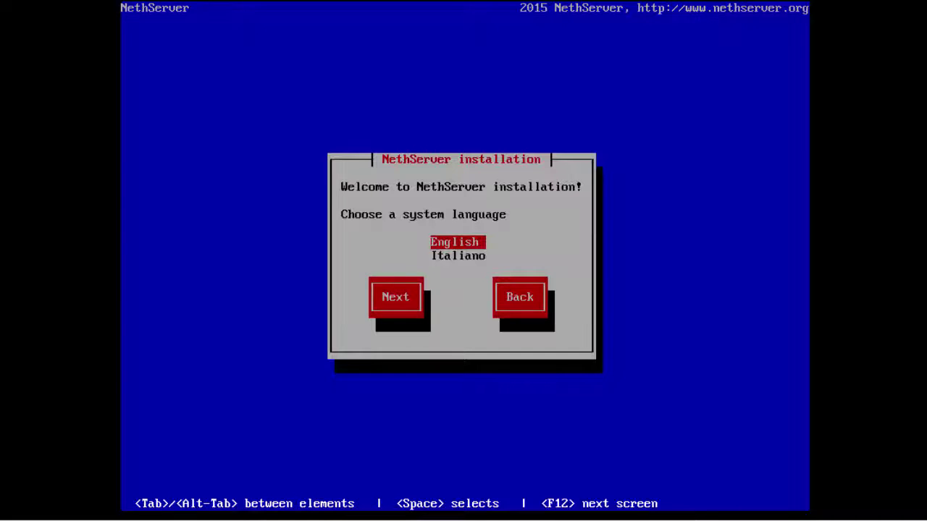
{"action": "key", "text": "Tab"}
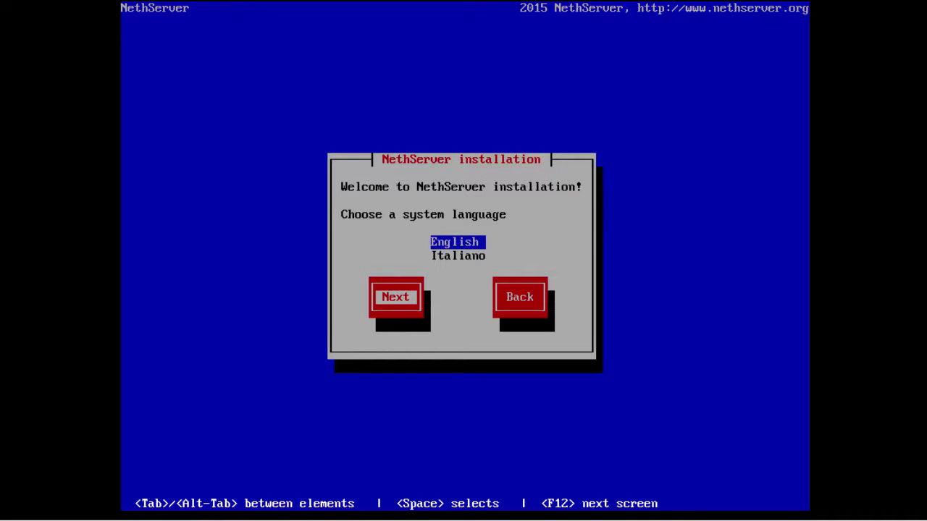
{"action": "key", "text": "Return"}
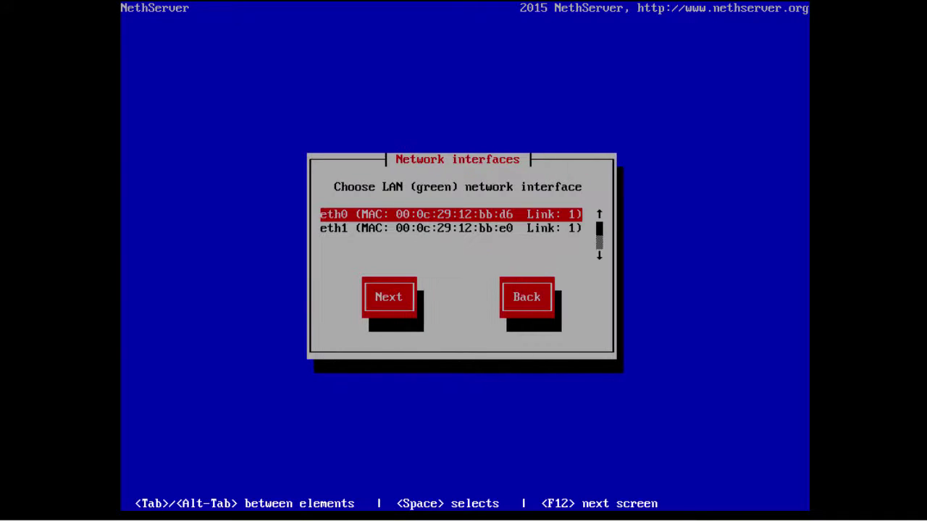
Set eth0 as LAN with IP 192.168.1.100 and gateway 192.168.1.2, then install.
{"action": "key", "text": "Down"}
{"action": "key", "text": "Up"}
{"action": "key", "text": "Tab"}
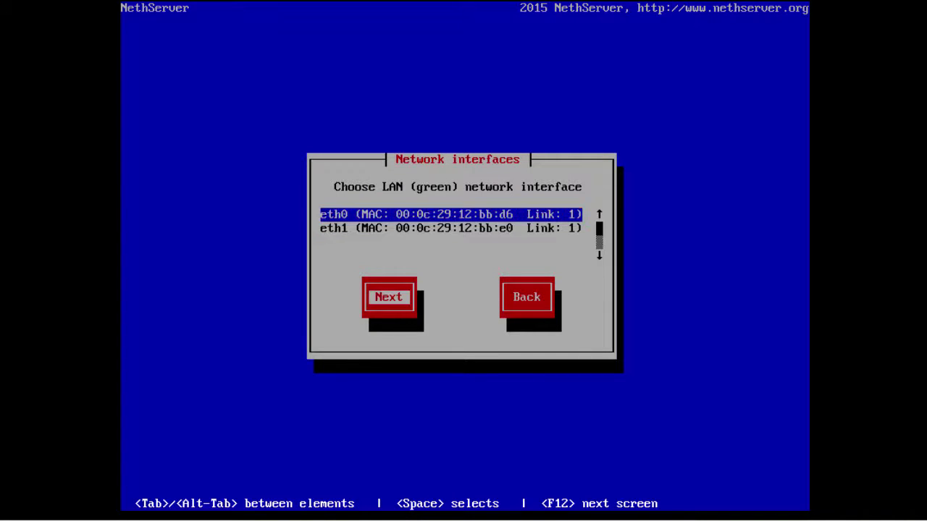
{"action": "key", "text": "Return"}
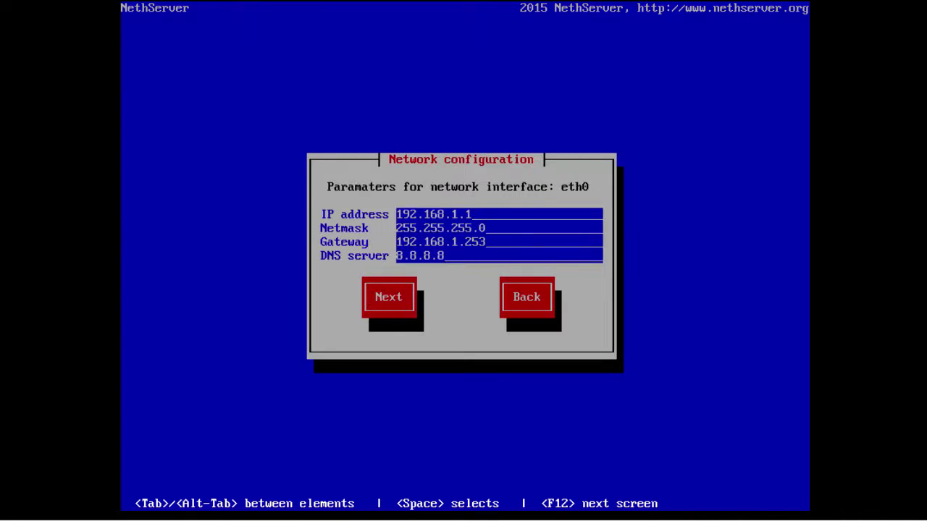
{"action": "type", "text": "00"}
{"action": "key", "text": "Tab"}
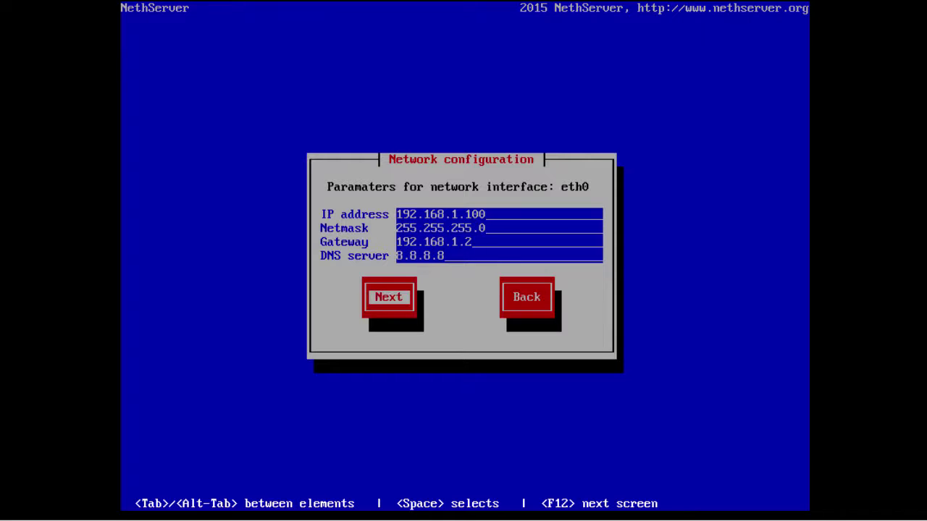
{"action": "key", "text": "Return"}
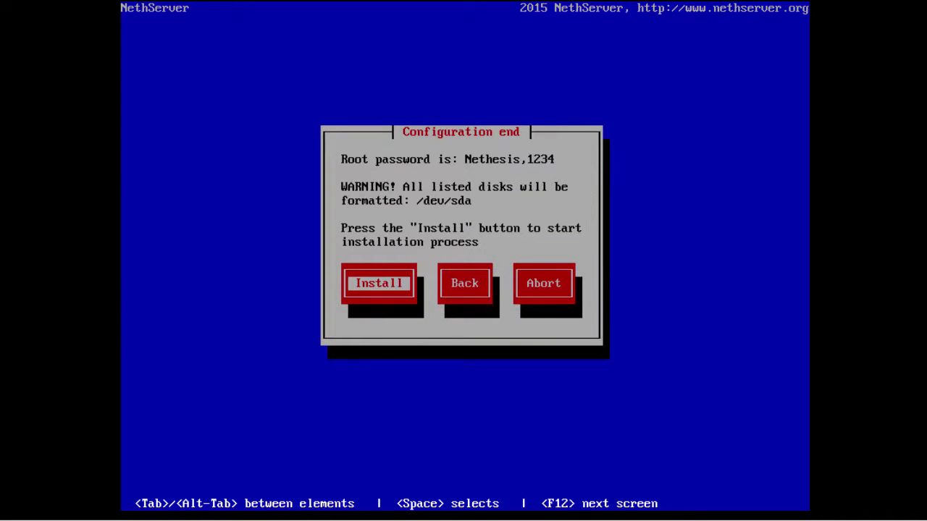
{"action": "key", "text": "Return"}
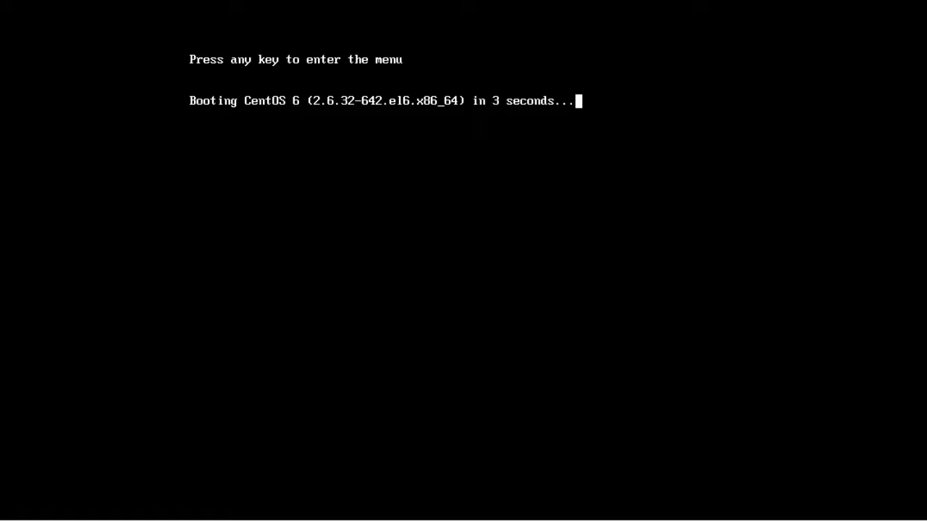
Boot the installed CentOS 6 entry from GRUB and log in as root.
{"action": "key", "text": "Escape"}
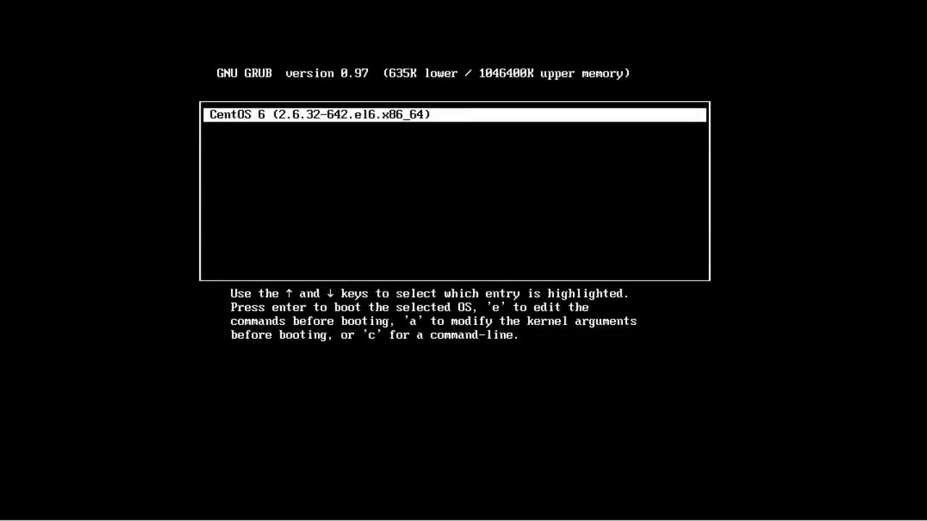
{"action": "key", "text": "Return"}
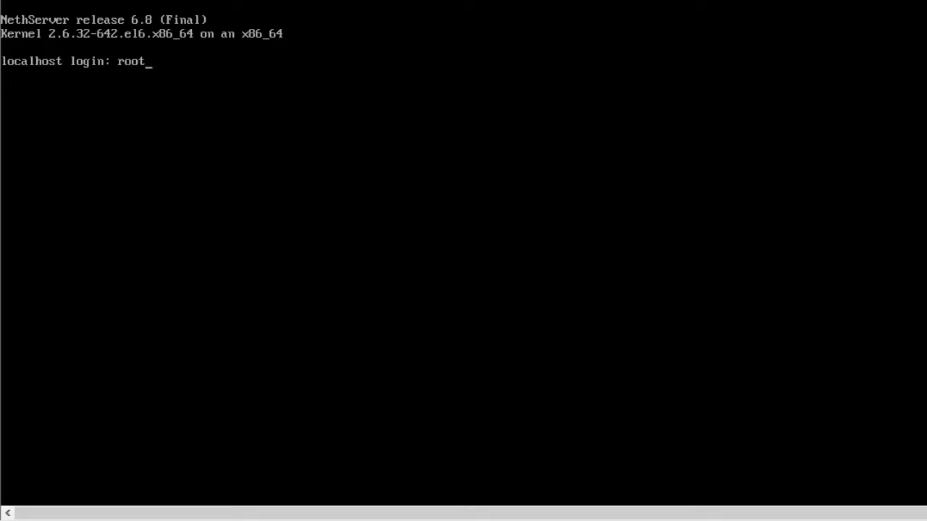
{"action": "key", "text": "Return"}
{"action": "key", "text": "Return"}
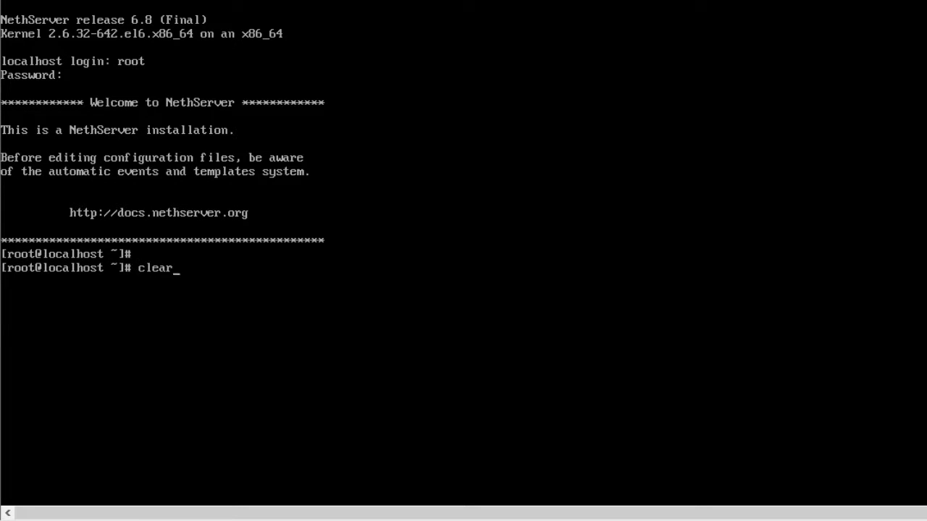
Clear the console and check with ifconfig that eth0 has 192.168.1.100.
{"action": "type", "text": "clear"}
{"action": "key", "text": "Return"}
{"action": "key", "text": "Return"}
{"action": "type", "text": "ifco"}
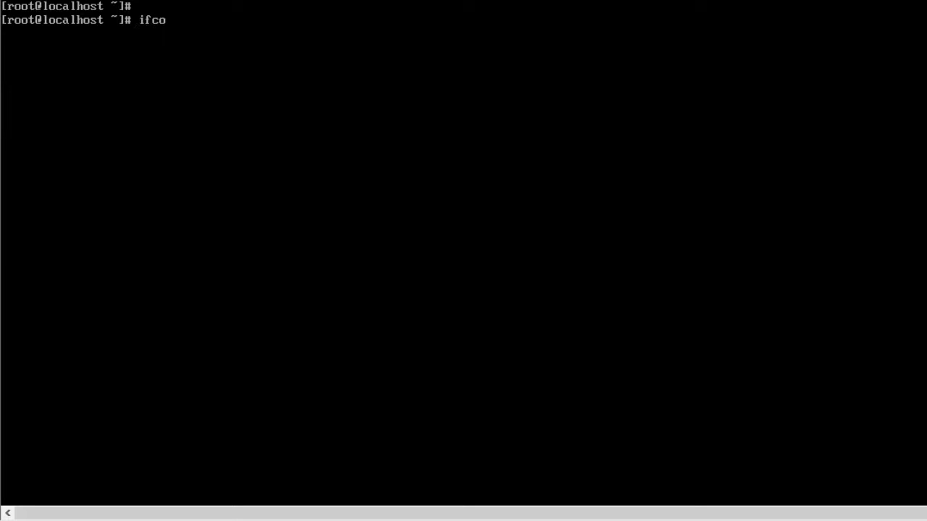
{"action": "type", "text": "nfig"}
{"action": "key", "text": "Return"}
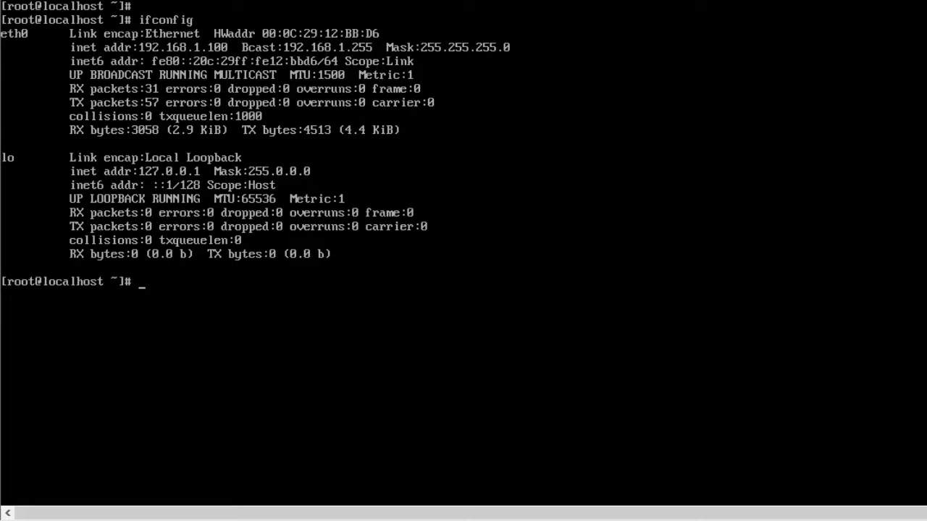
Install make, gcc and kernel-headers with yum, answering y.
{"action": "key", "text": "Return"}
{"action": "type", "text": "yum instal"}
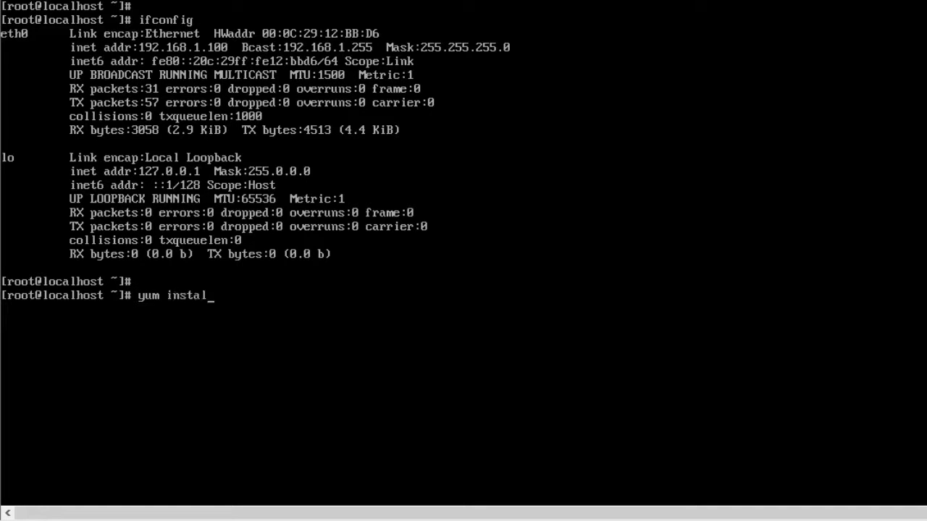
{"action": "type", "text": "l make gcc k"}
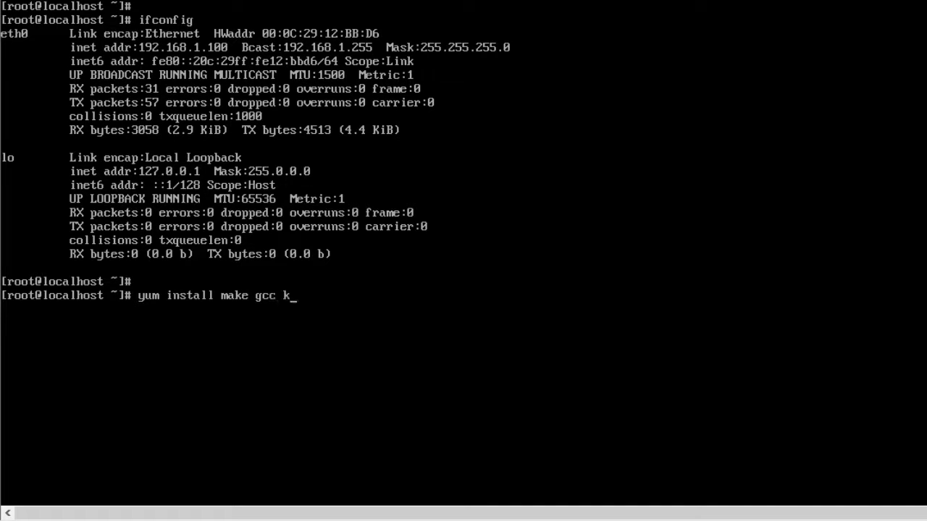
{"action": "type", "text": "erne"}
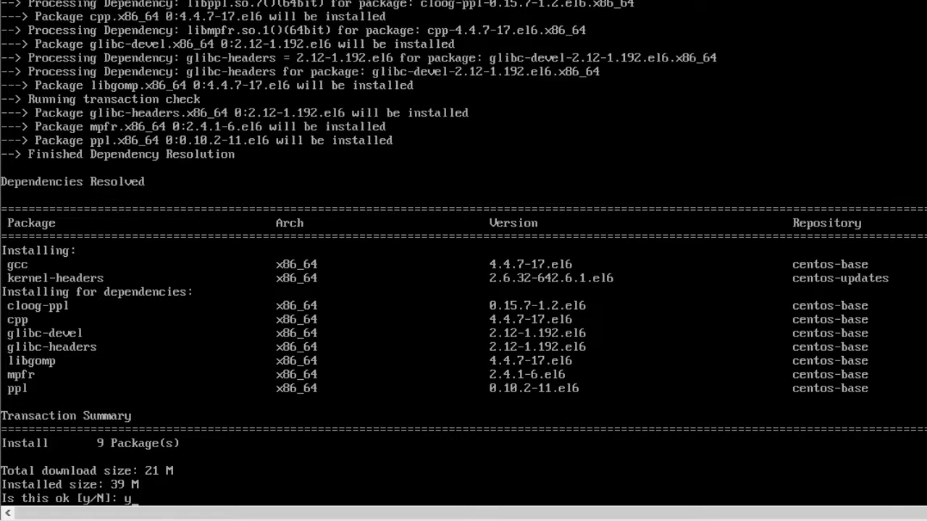
{"action": "key", "text": "Return"}
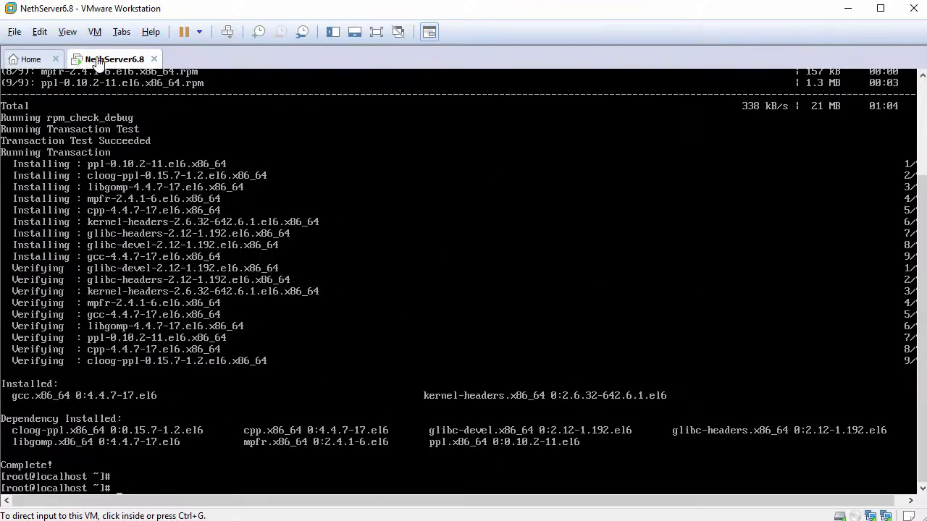
Insert the VMware Tools disc and mount /dev/cdrom at /mnt/.
{"action": "left_click", "coordinate": [95, 32]}
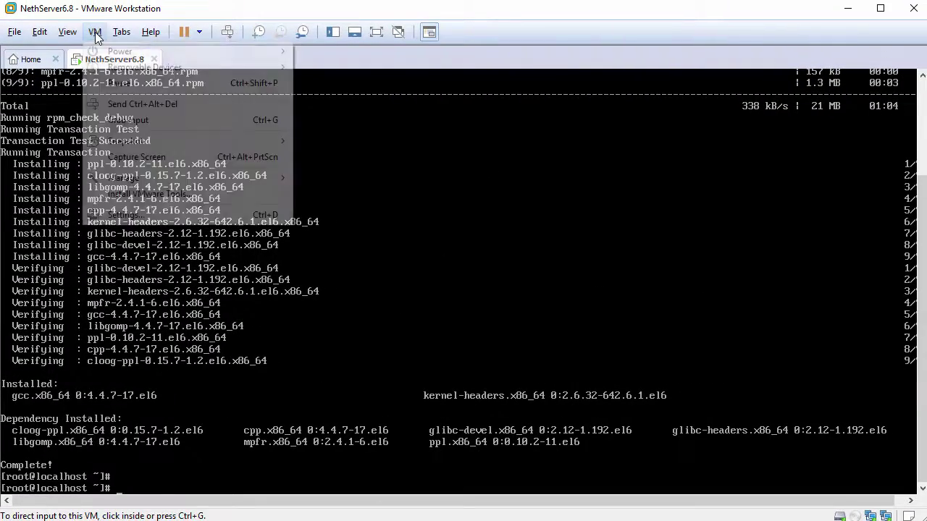
{"action": "left_click", "coordinate": [159, 193]}
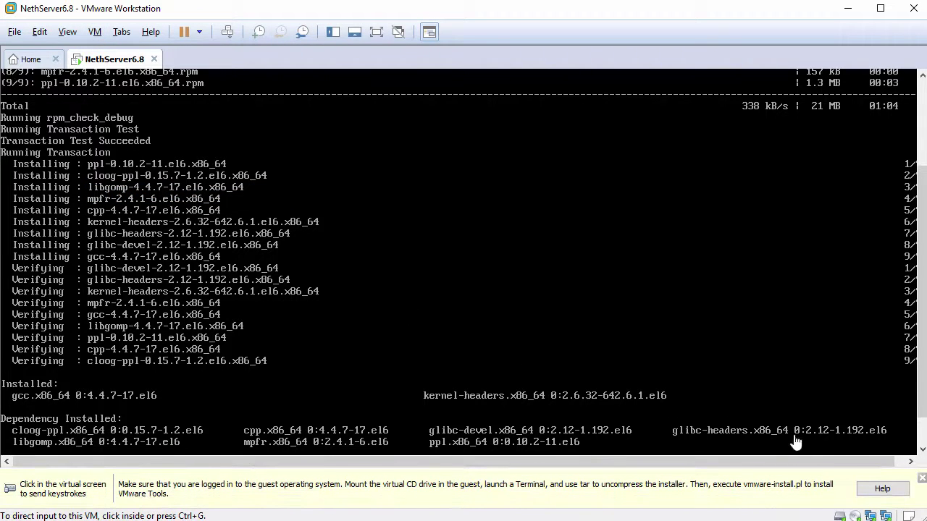
{"action": "left_click", "coordinate": [920, 479]}
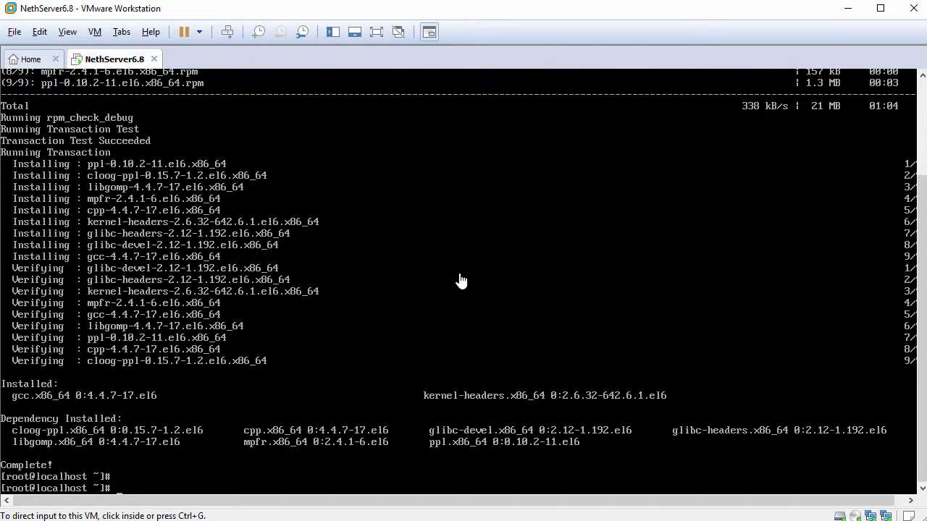
{"action": "left_click", "coordinate": [461, 282]}
{"action": "type", "text": "mount"}
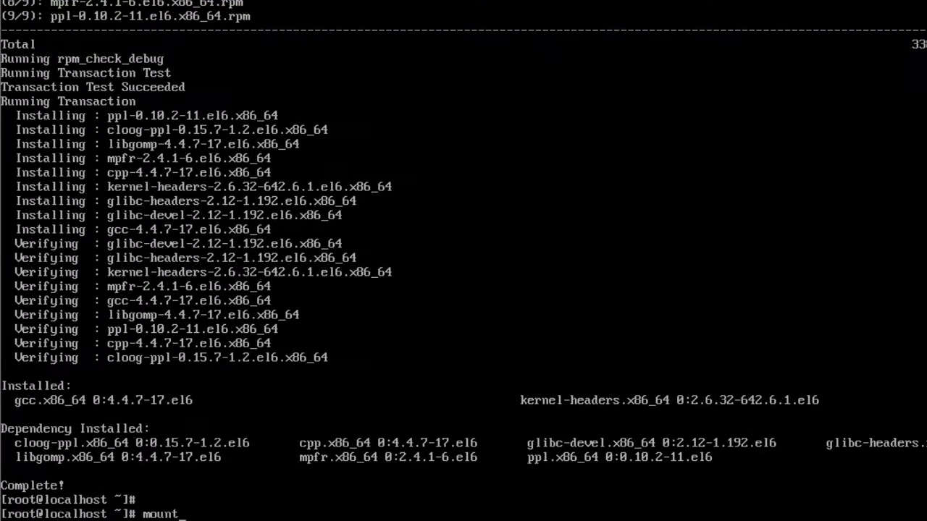
{"action": "type", "text": " /dev/cdrom /mnt/"}
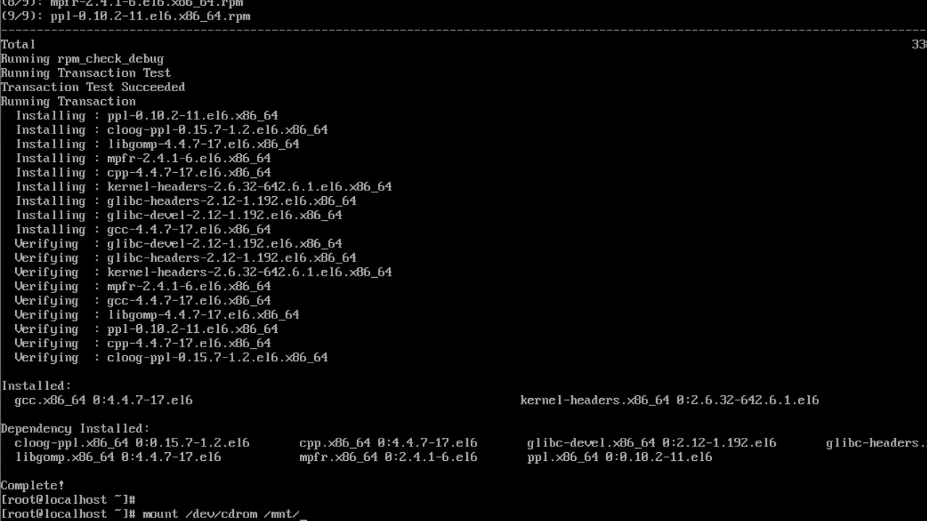
{"action": "key", "text": "Return"}
{"action": "key", "text": "Return"}
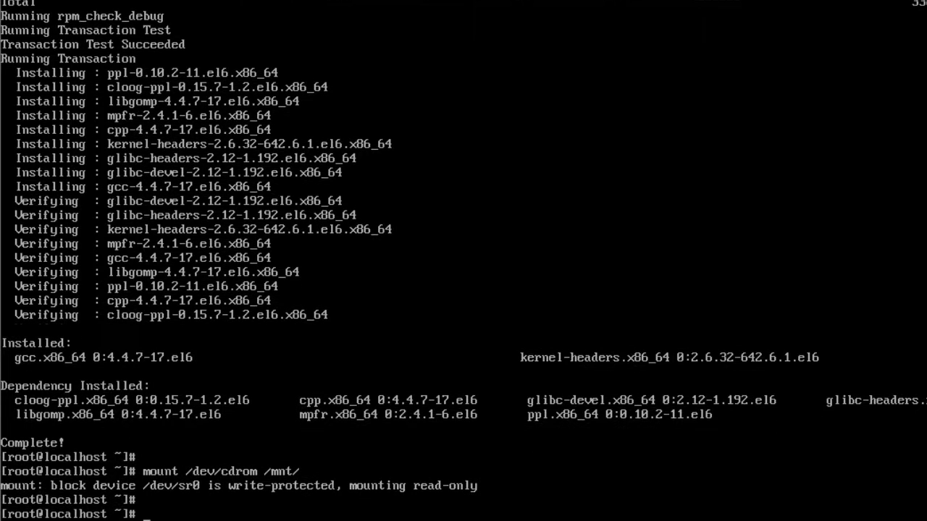
Copy the VMwareTools tarball from /mnt to /tmp and change into /tmp.
{"action": "type", "text": "cp /mnt/VM"}
{"action": "key", "text": "Tab"}
{"action": "type", "text": "/tmp/"}
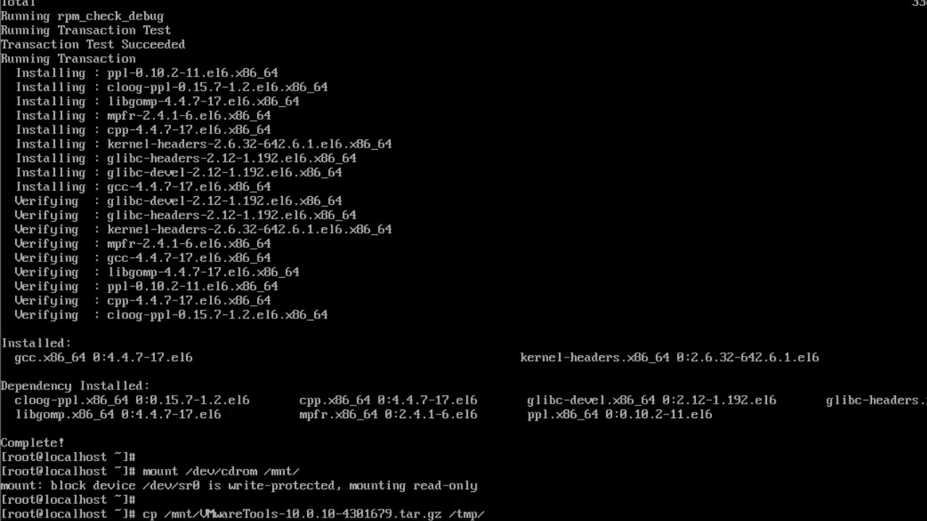
{"action": "key", "text": "Return"}
{"action": "key", "text": "Return"}
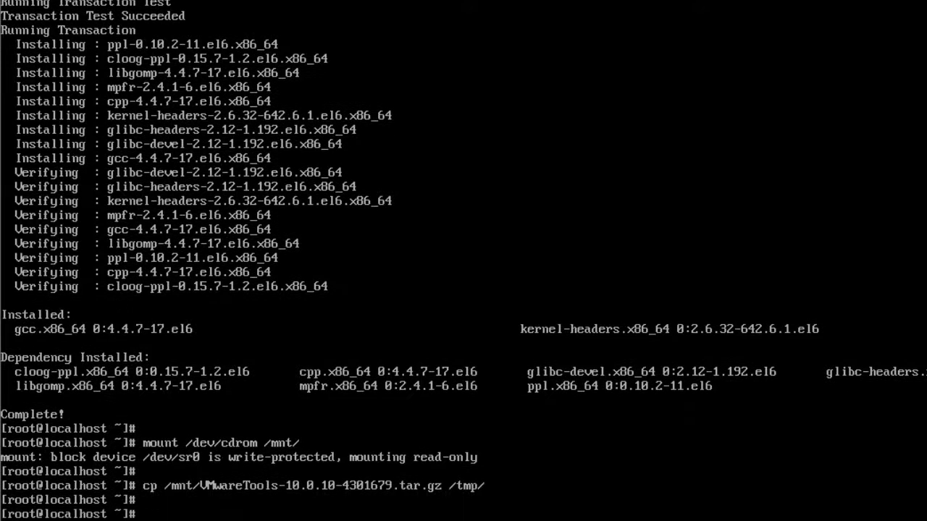
{"action": "type", "text": "cd /t"}
{"action": "key", "text": "Tab"}
{"action": "key", "text": "Return"}
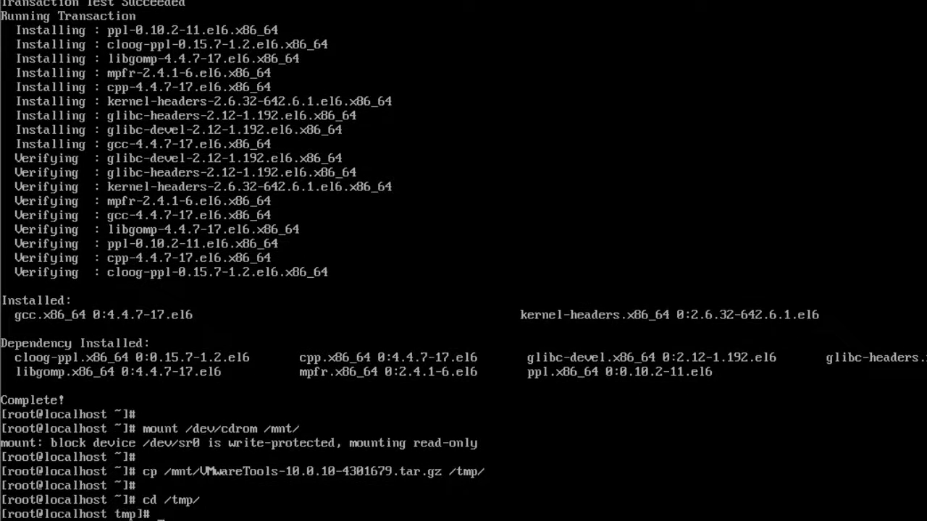
{"action": "type", "text": "ls"}
{"action": "key", "text": "Return"}
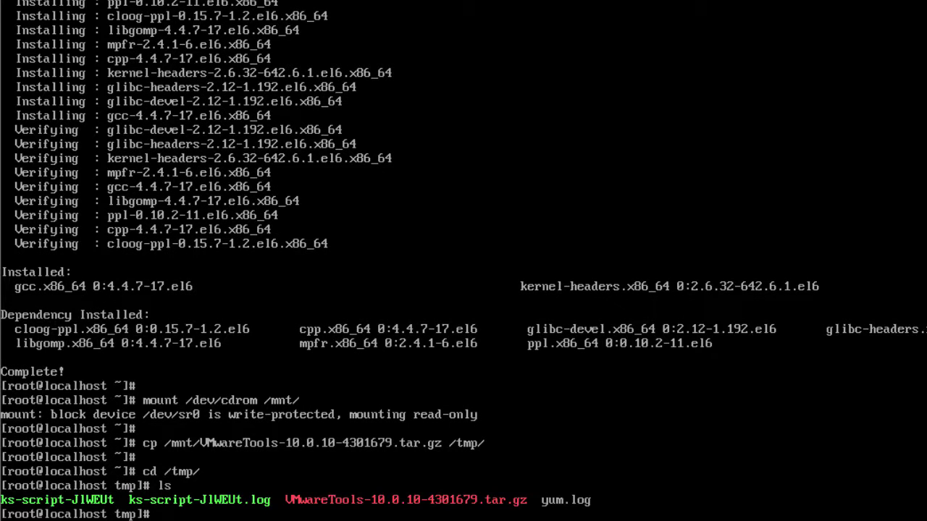
Extract the archive with tar -zxvf and enter the vmware-tools-distrib folder.
{"action": "type", "text": "tar -zxvf VM"}
{"action": "key", "text": "Tab"}
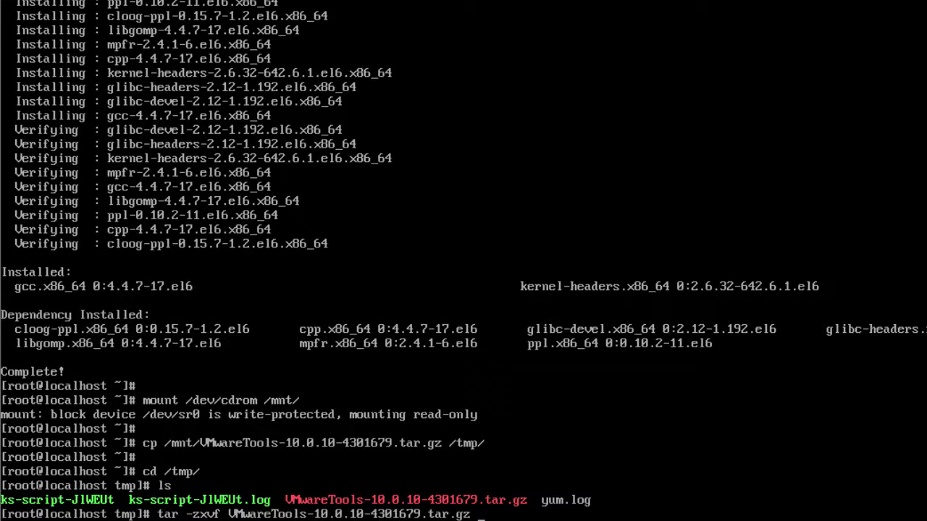
{"action": "key", "text": "Return"}
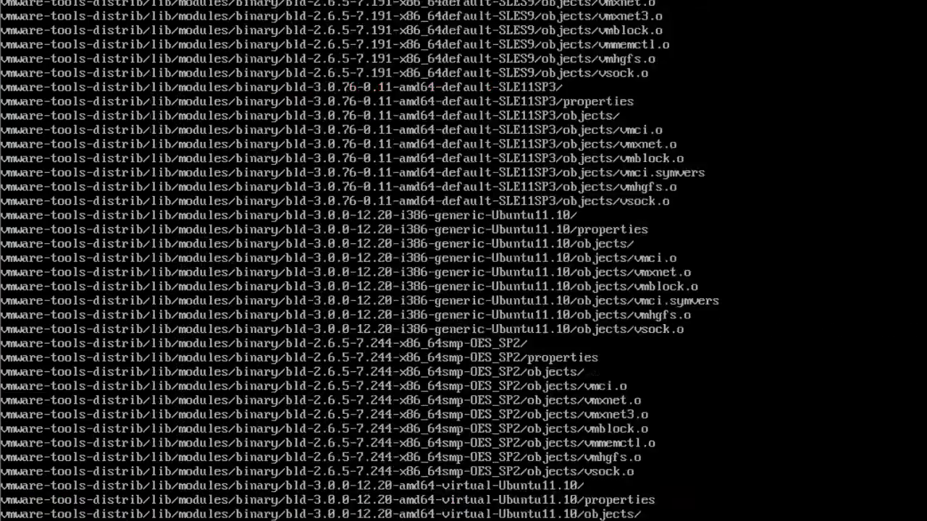
{"action": "key", "text": "Return"}
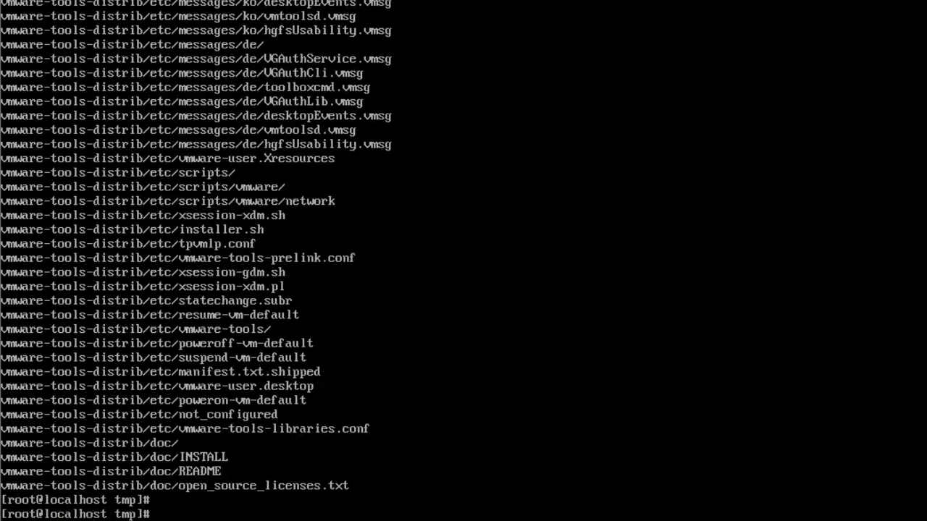
{"action": "type", "text": "cd vm"}
{"action": "key", "text": "Tab"}
{"action": "key", "text": "Return"}
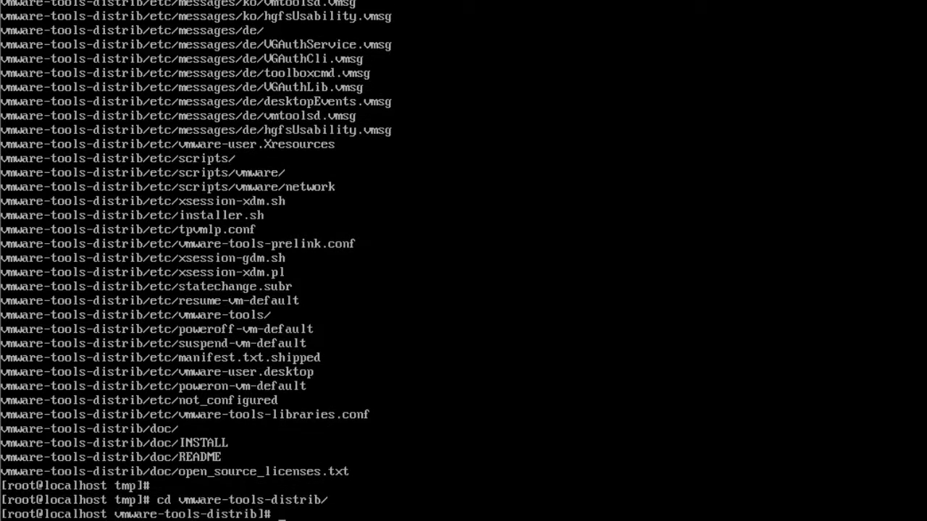
Run the ./vmware-install.pl installer and accept all default install and documentation paths.
{"action": "type", "text": "./vm"}
{"action": "key", "text": "Tab"}
{"action": "type", "text": "pl"}
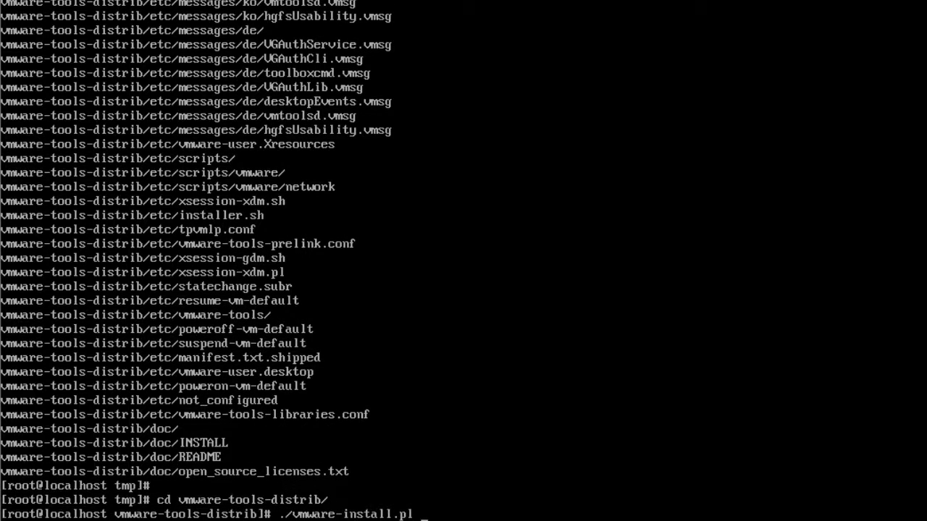
{"action": "key", "text": "Return"}
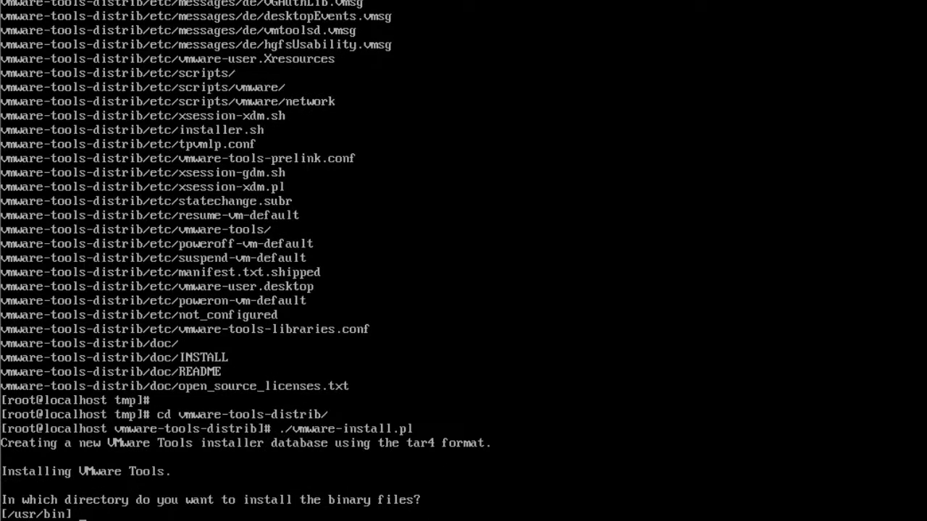
{"action": "key", "text": "Return"}
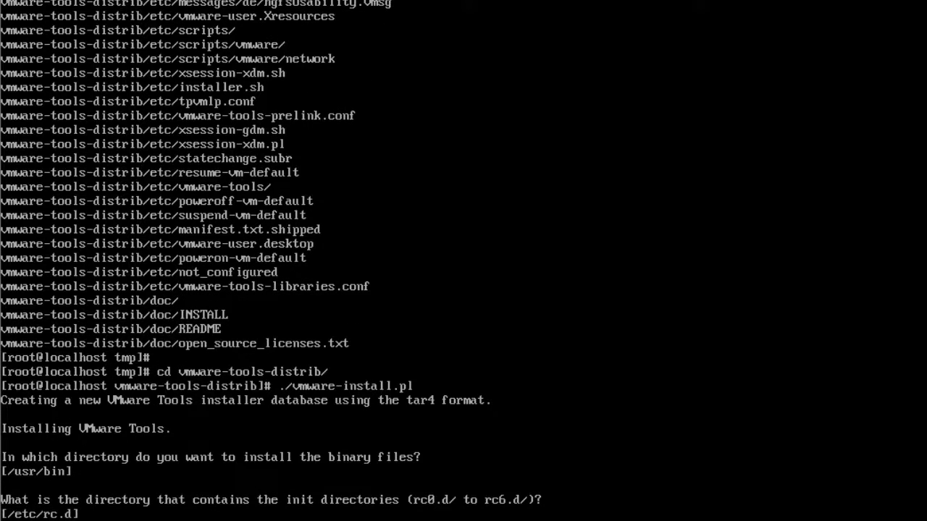
{"action": "key", "text": "Return"}
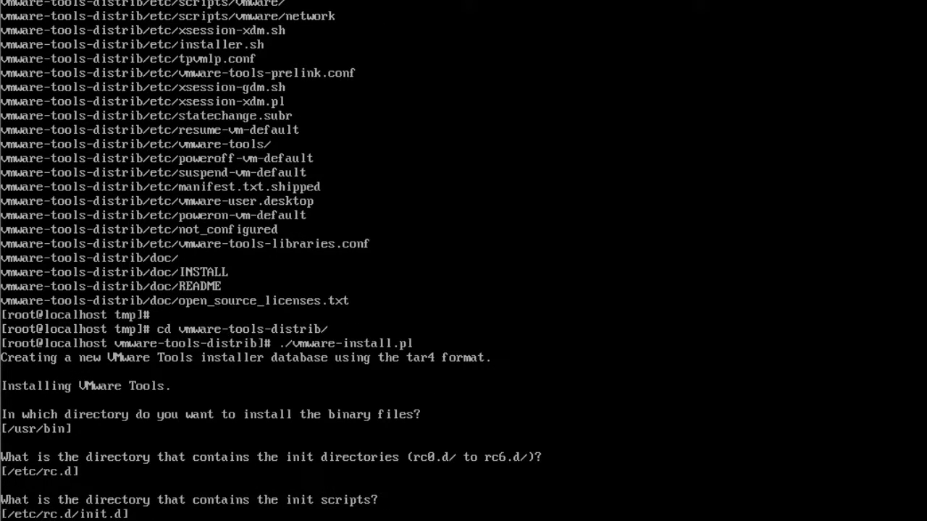
{"action": "key", "text": "Return"}
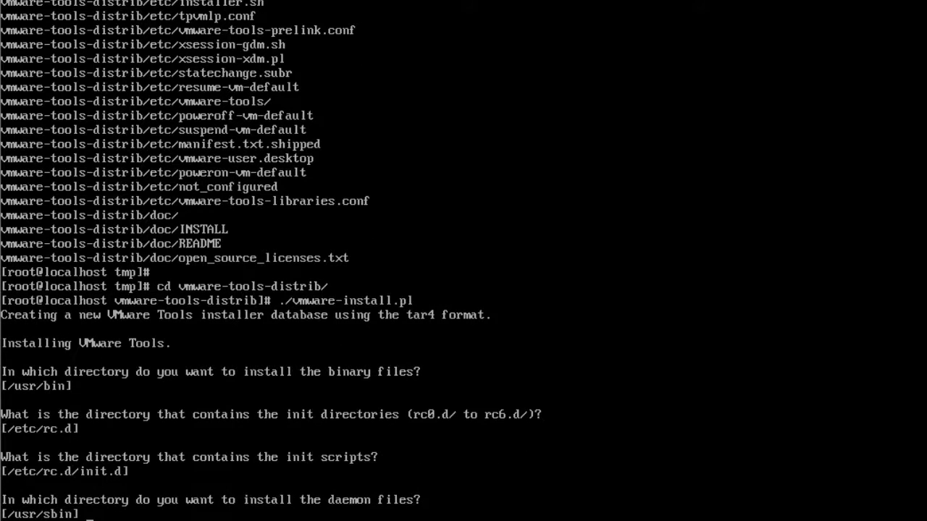
{"action": "key", "text": "Return"}
{"action": "key", "text": "Return"}
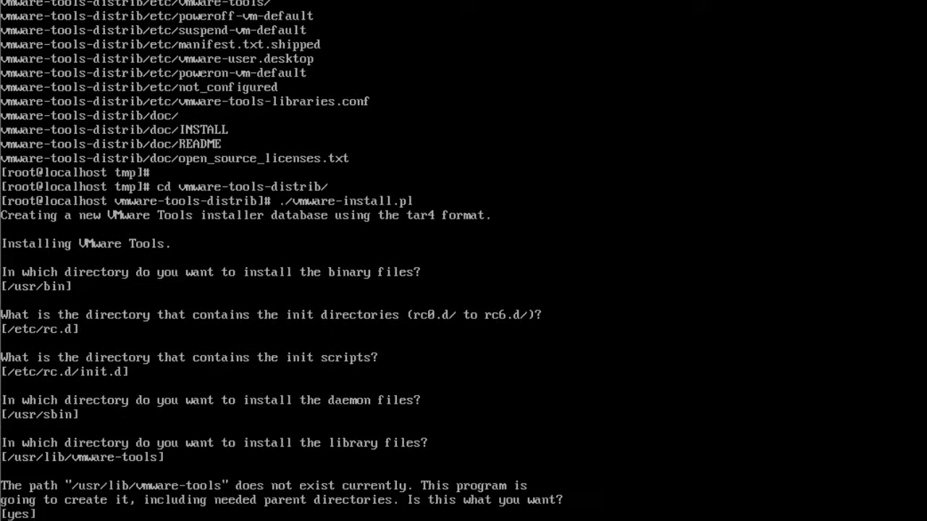
{"action": "key", "text": "Return"}
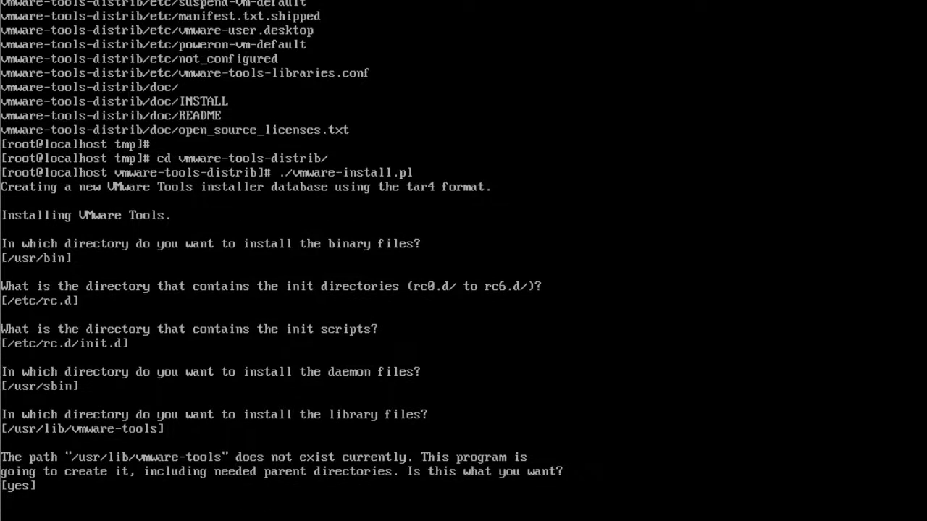
{"action": "key", "text": "Return"}
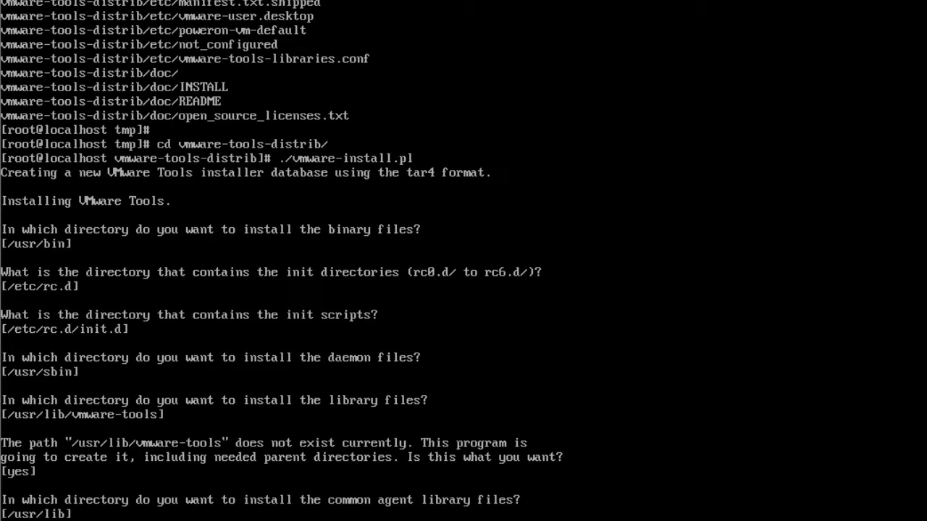
{"action": "key", "text": "Return"}
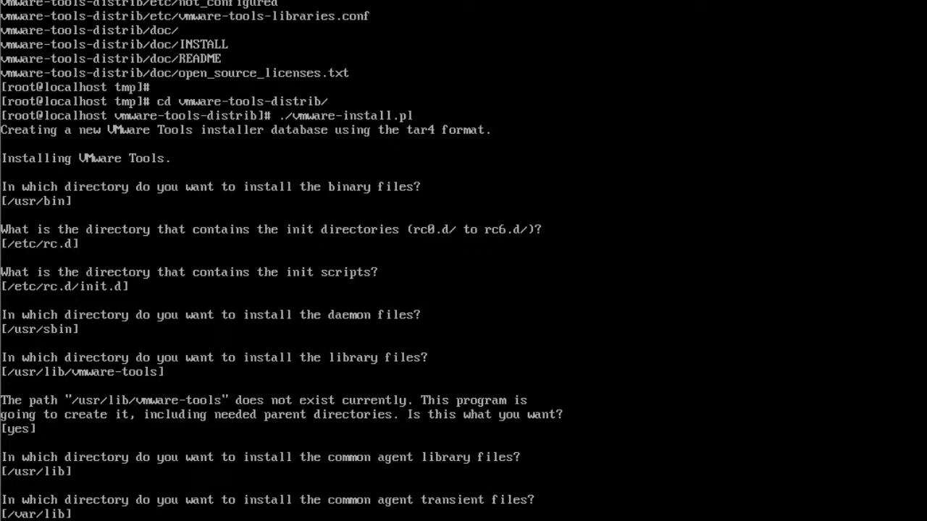
{"action": "key", "text": "Return"}
{"action": "key", "text": "Return"}
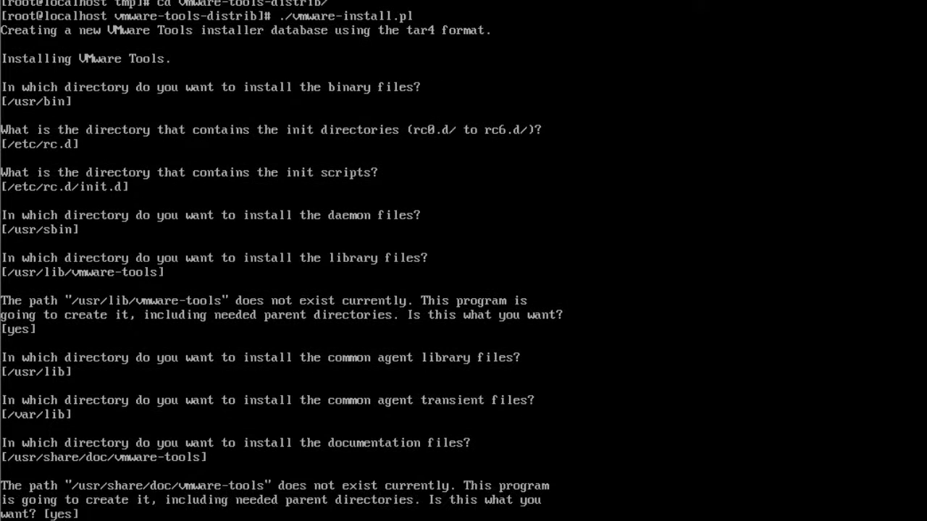
{"action": "key", "text": "Return"}
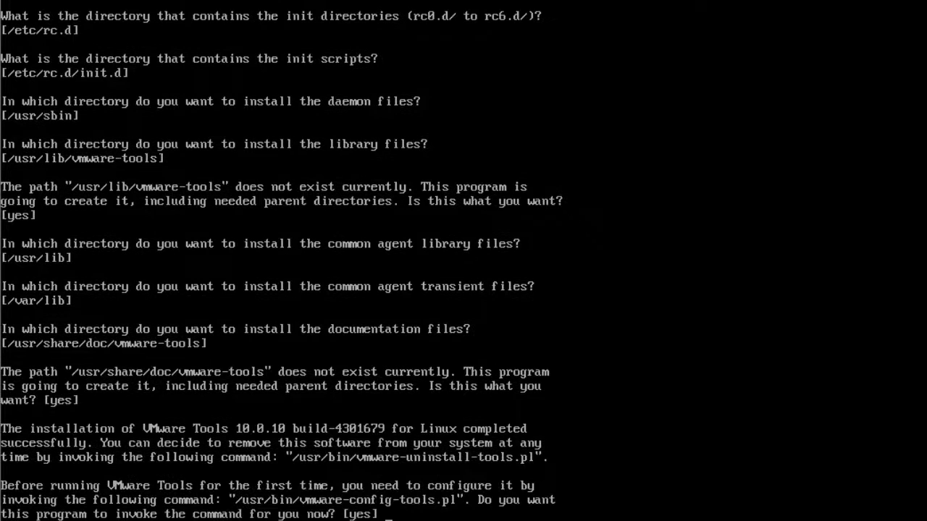
{"action": "key", "text": "Return"}
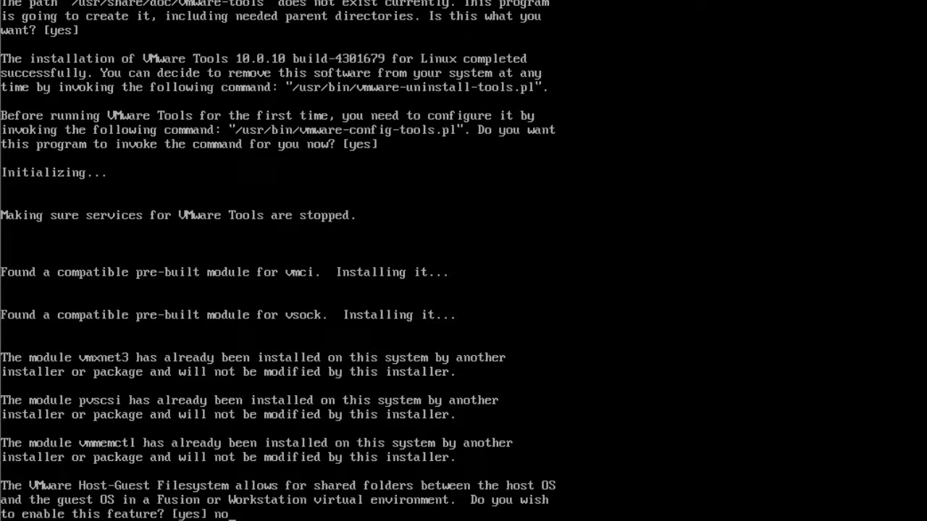
Decline shared folders and drag-and-drop copying, accept the remaining options, and enter reboot.
{"action": "key", "text": "Return"}
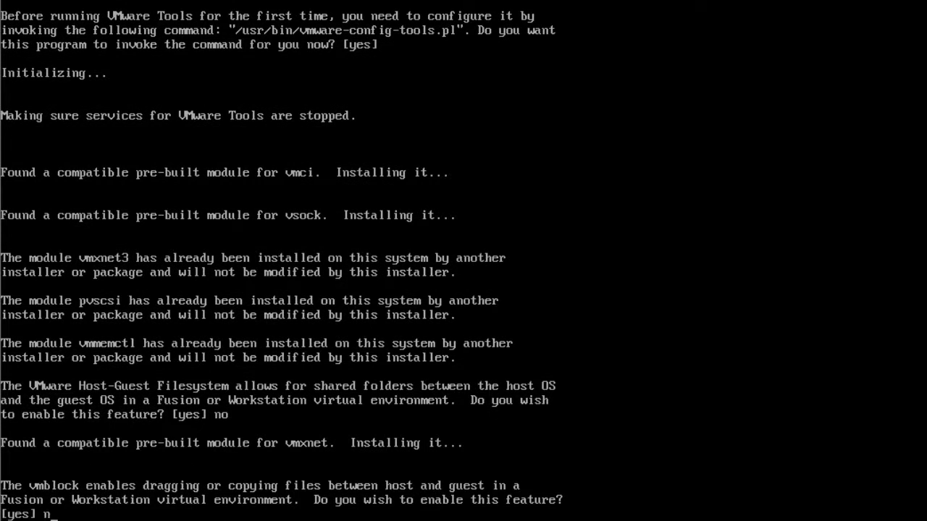
{"action": "key", "text": "Return"}
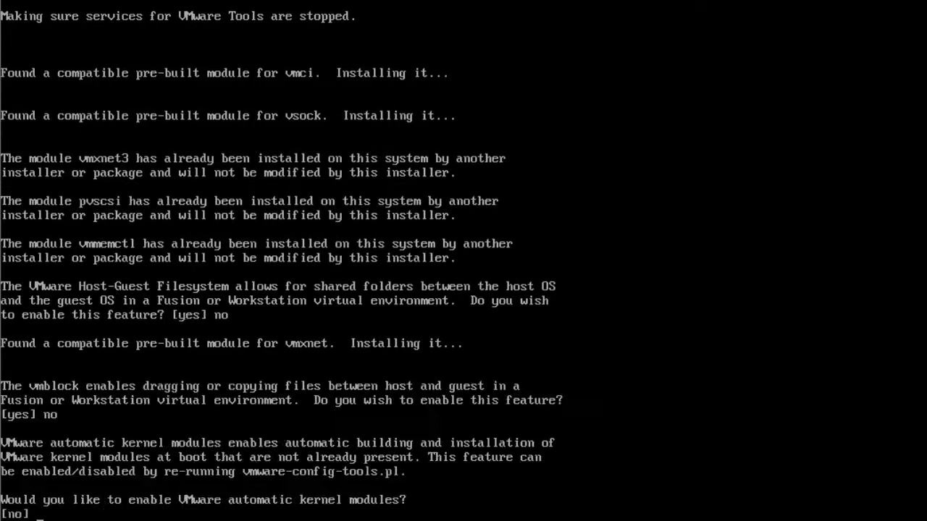
{"action": "key", "text": "Return"}
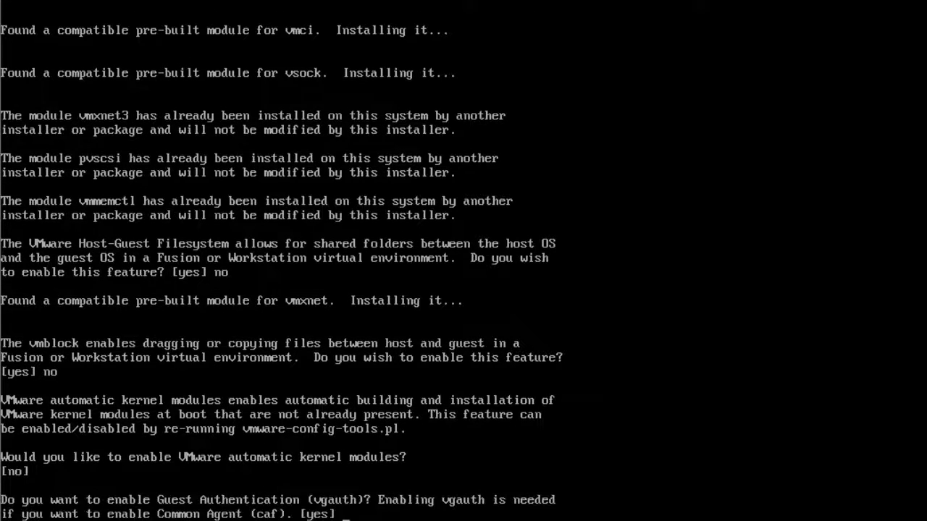
{"action": "key", "text": "Return"}
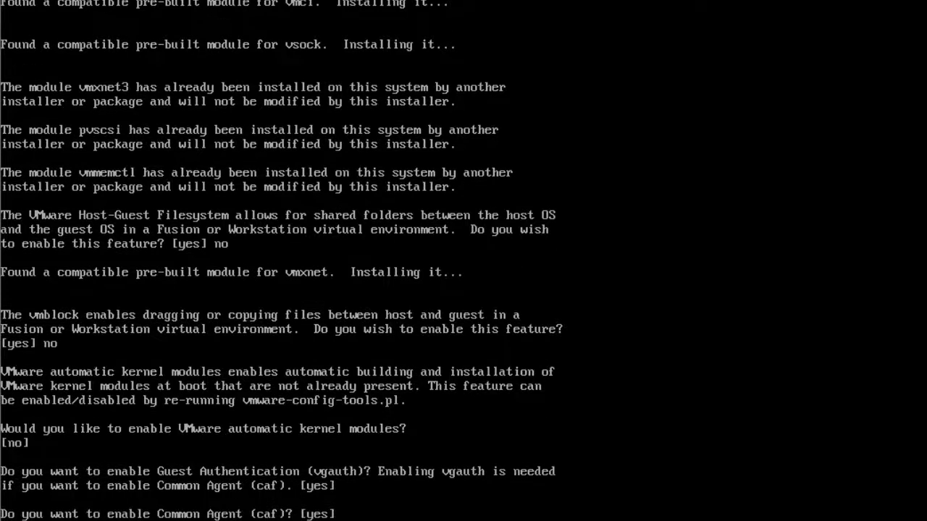
{"action": "key", "text": "Return"}
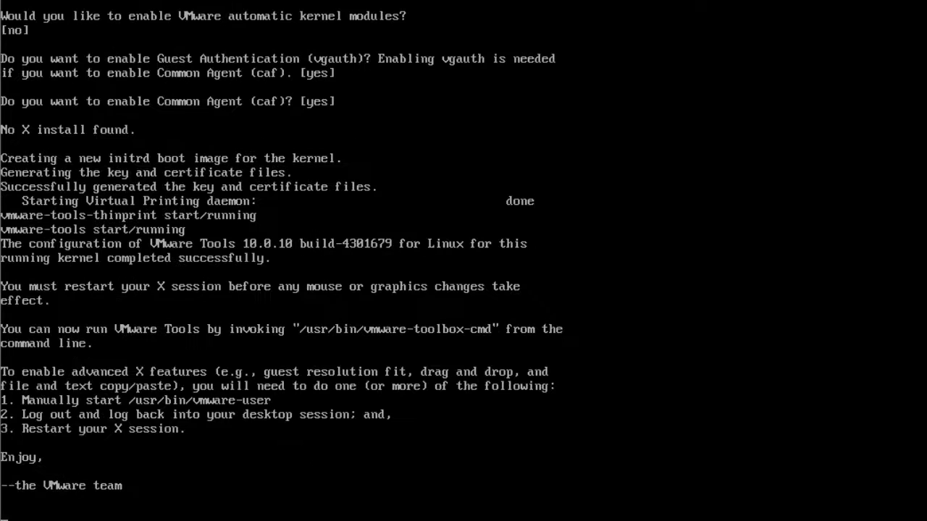
{"action": "key", "text": "Return"}
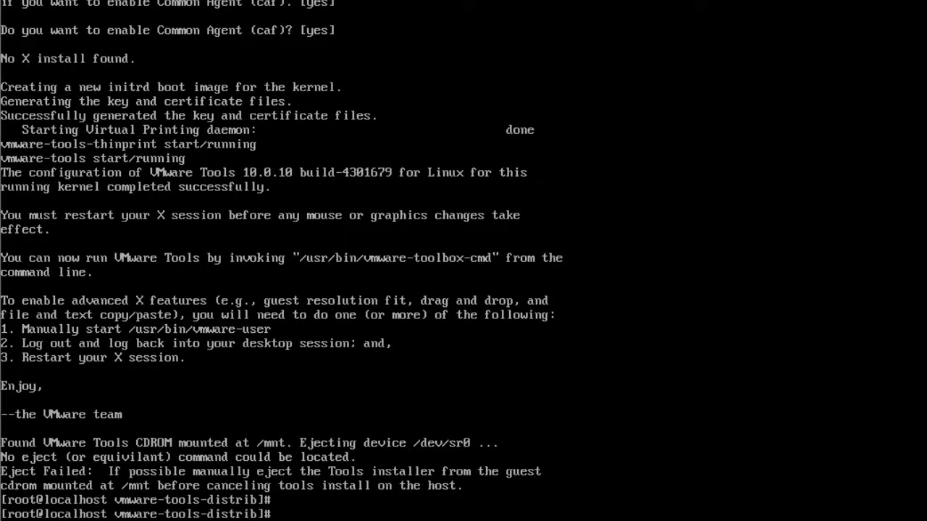
{"action": "type", "text": "reboot"}
Reboot the guest, log in to the console as root, and clear the screen.
{"action": "key", "text": "Return"}
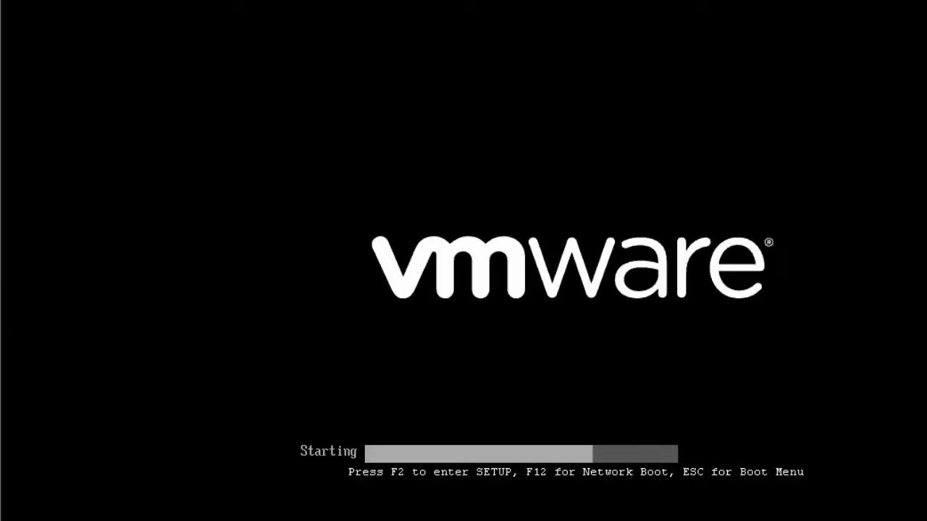
{"action": "key", "text": "Return"}
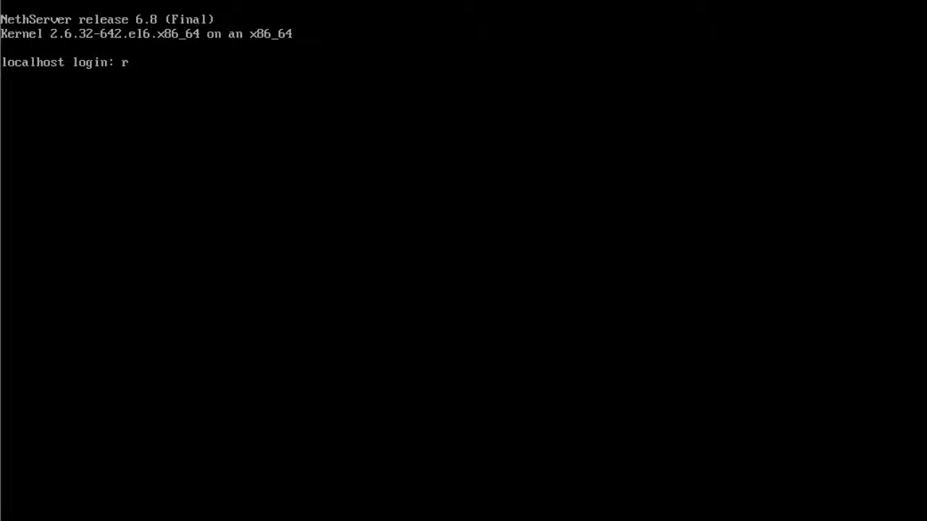
{"action": "type", "text": "oot"}
{"action": "key", "text": "Return"}
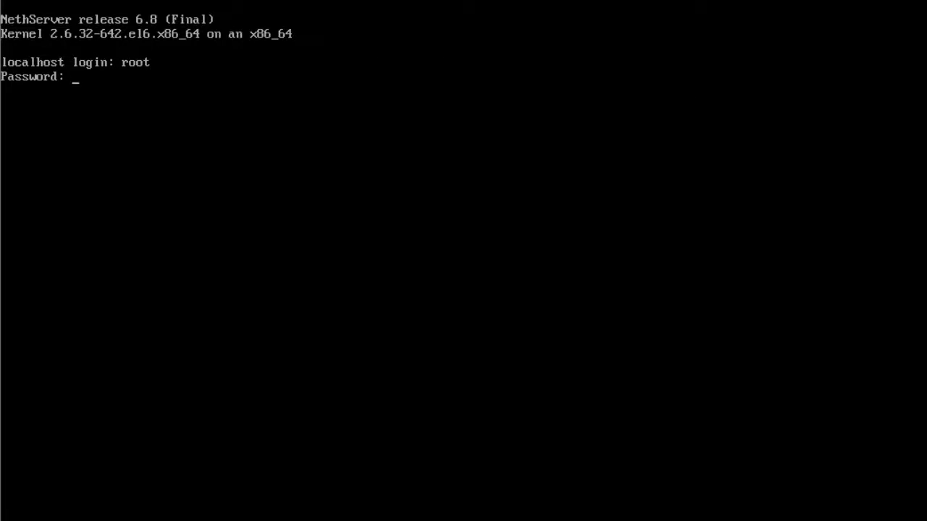
{"action": "key", "text": "Return"}
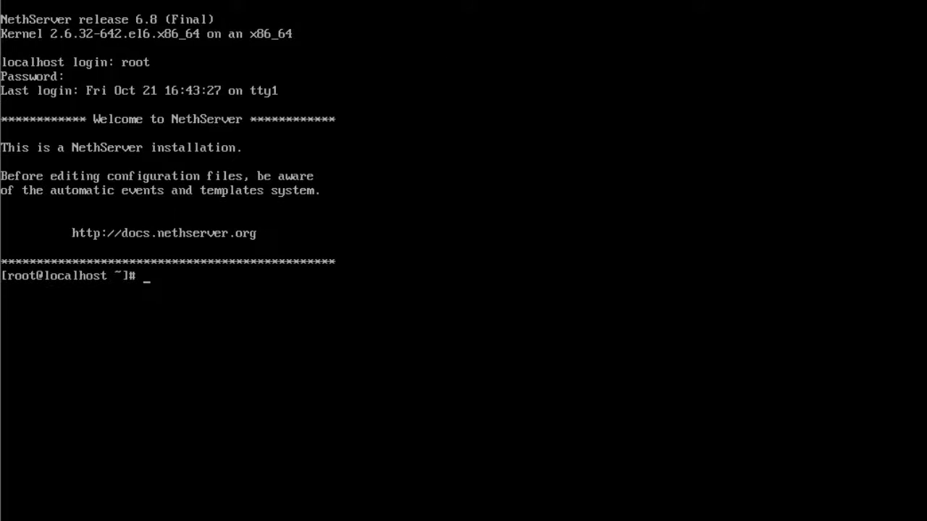
{"action": "type", "text": "clear"}
{"action": "key", "text": "Return"}
Set a new root password with passwd.
{"action": "key", "text": "Return"}
{"action": "type", "text": "passwd"}
{"action": "key", "text": "Return"}
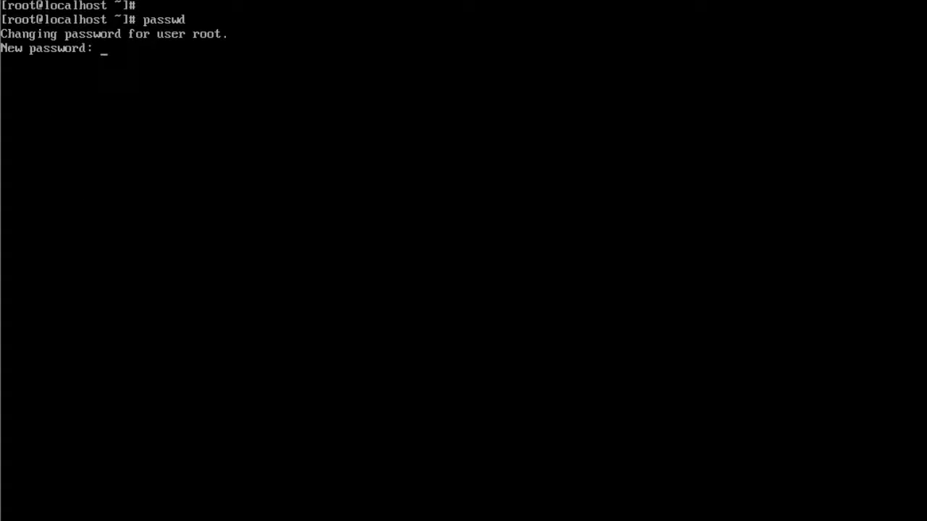
{"action": "key", "text": "Return"}
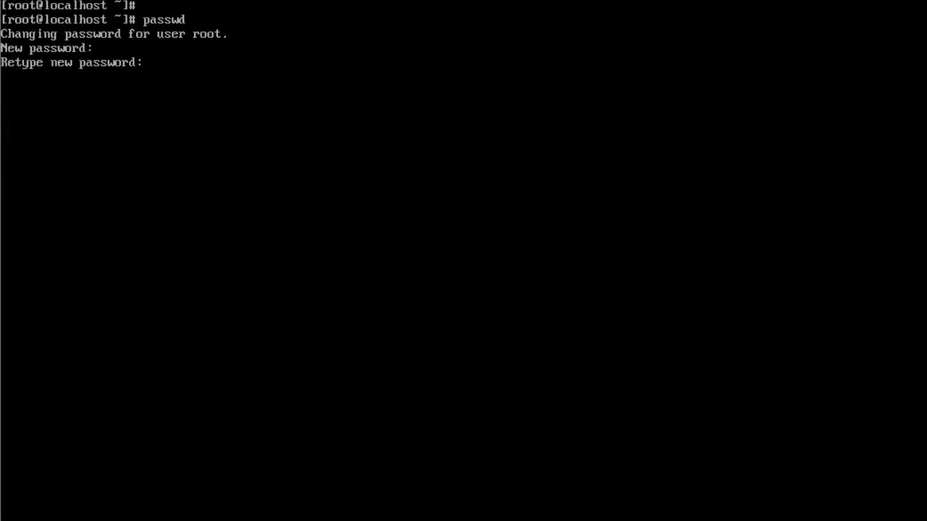
{"action": "key", "text": "Return"}
{"action": "key", "text": "Return"}
Check VMware Tools with /etc/vmware-tools/services.sh status.
{"action": "type", "text": "/etc/vmware-t"}
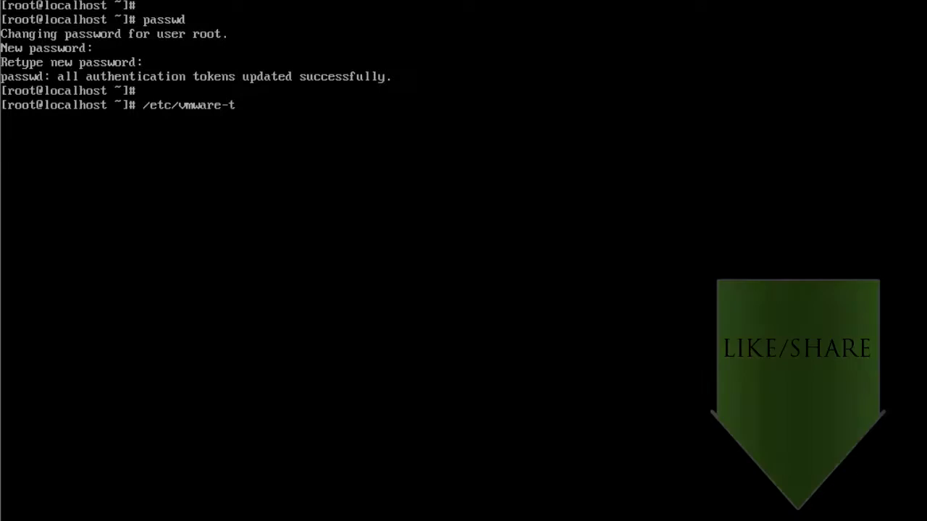
{"action": "key", "text": "Tab"}
{"action": "type", "text": "ser"}
{"action": "key", "text": "Tab"}
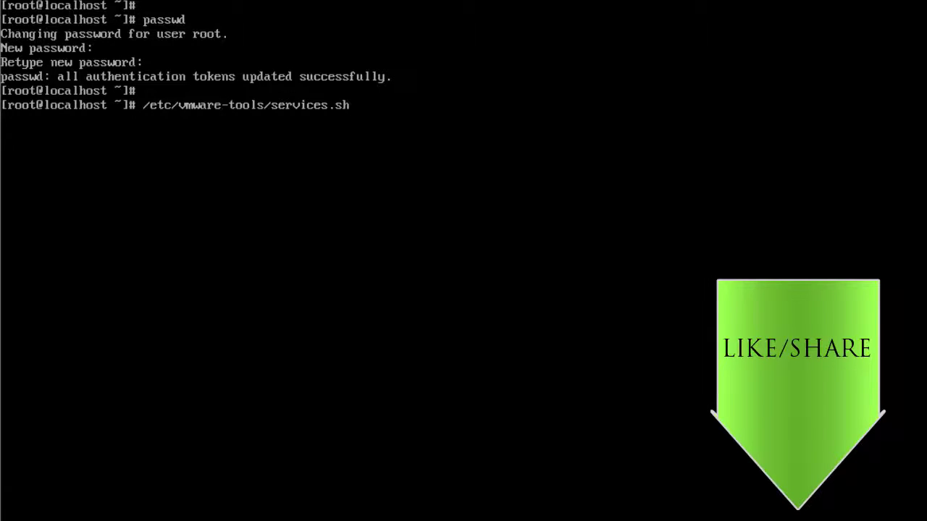
{"action": "type", "text": "status"}
{"action": "key", "text": "Return"}
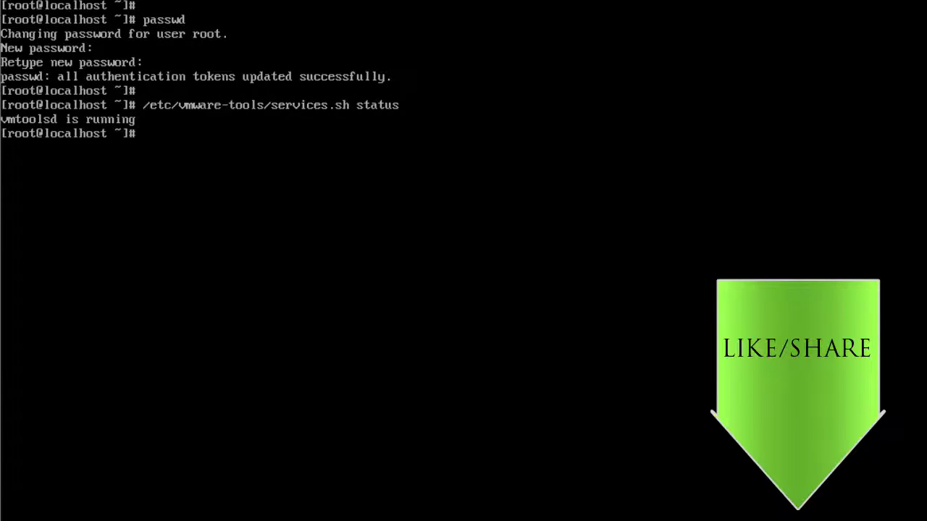
Restart VMware Tools with /etc/vmware-tools/services.sh restart.
{"action": "type", "text": "/etc/v"}
{"action": "key", "text": "Tab"}
{"action": "type", "text": "to"}
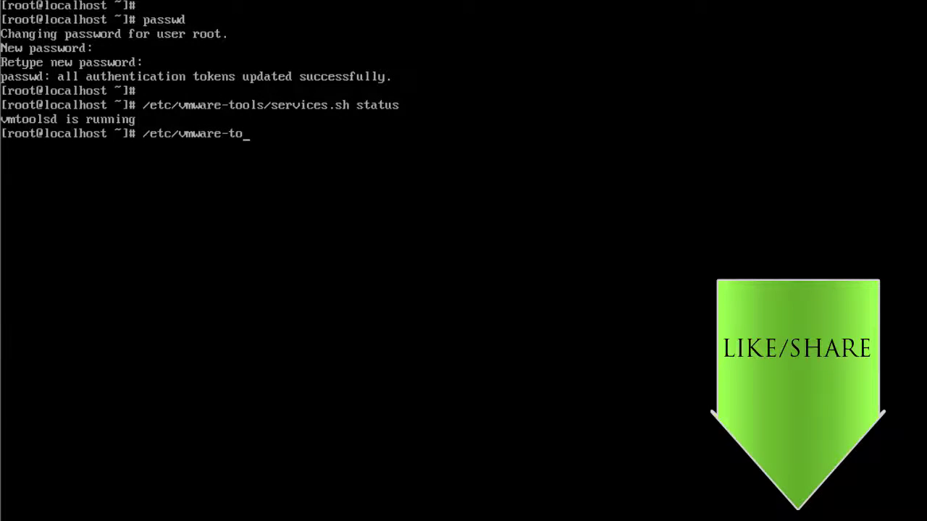
{"action": "key", "text": "Tab"}
{"action": "type", "text": "ser"}
{"action": "key", "text": "Tab"}
{"action": "type", "text": "restart"}
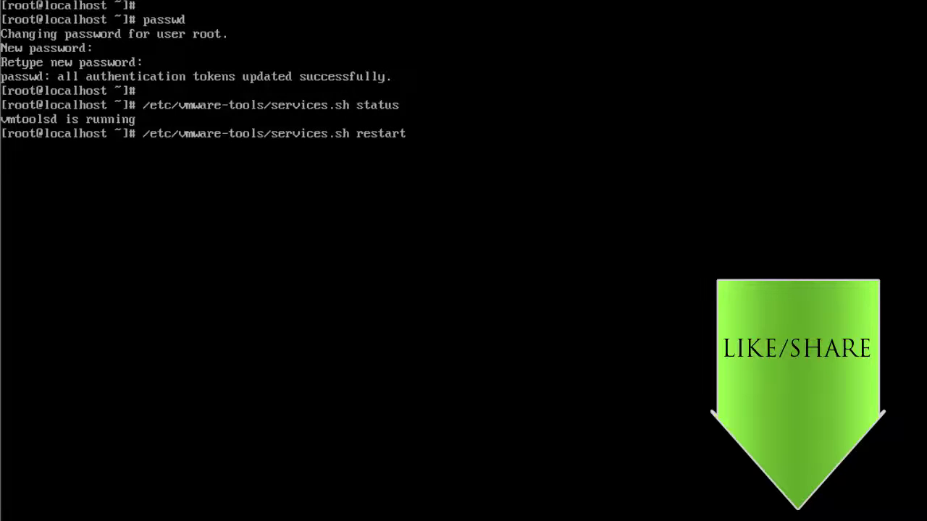
{"action": "key", "text": "Return"}
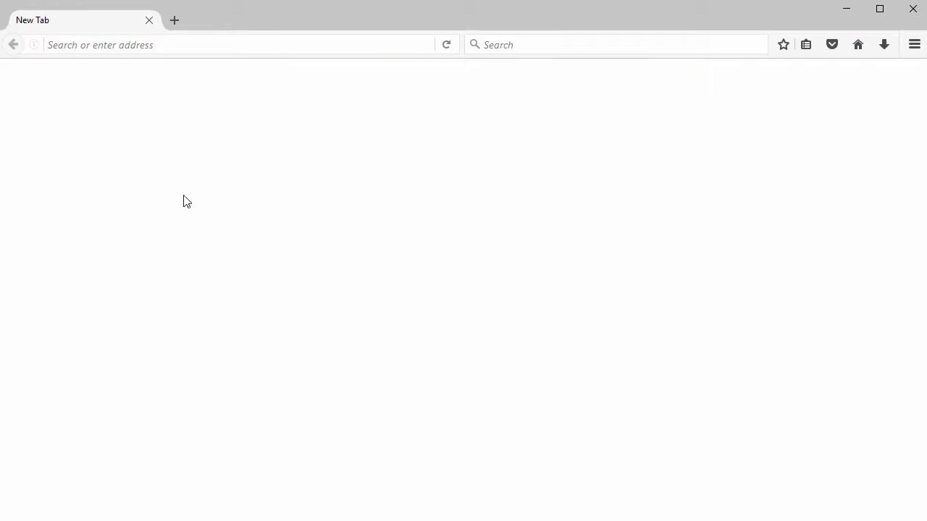
{"action": "left_click", "coordinate": [158, 46]}
{"action": "type", "text": "http"}
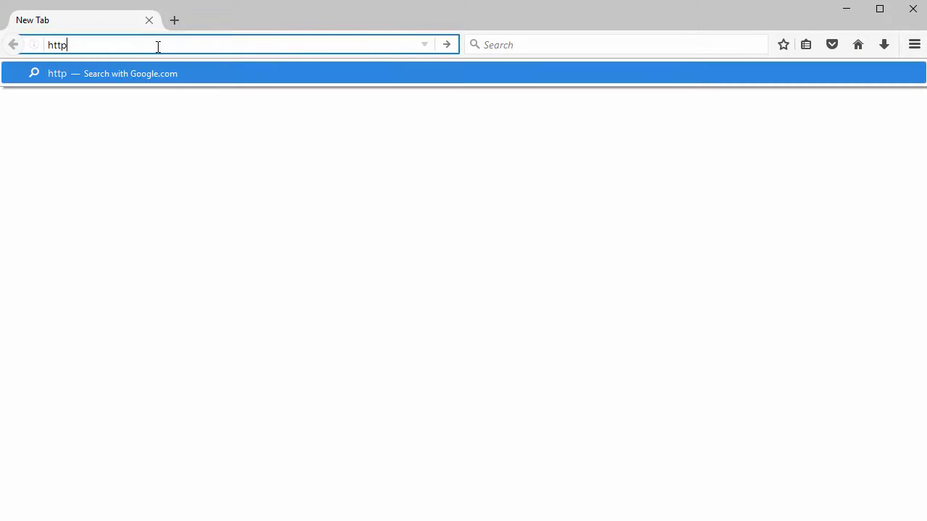
{"action": "type", "text": "s://192.168."}
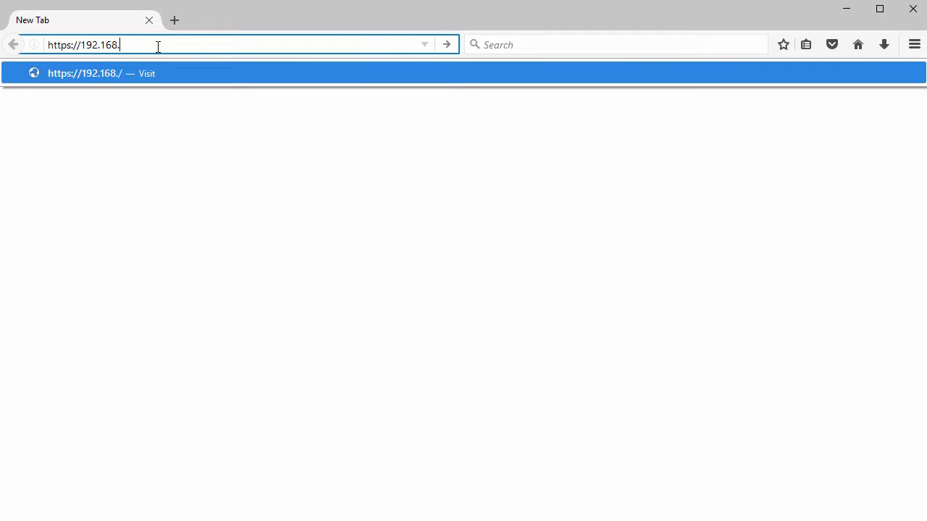
{"action": "type", "text": "1.100:980"}
{"action": "key", "text": "Return"}
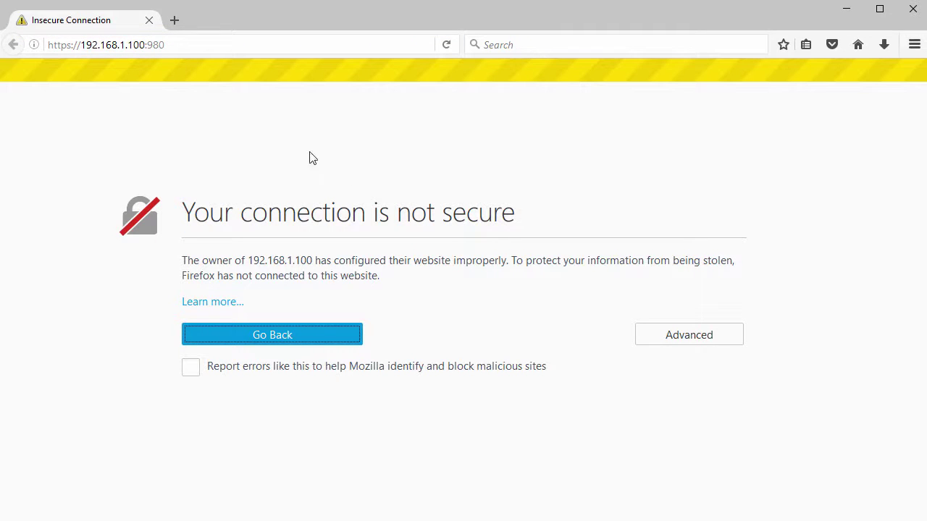
{"action": "left_click", "coordinate": [670, 334]}
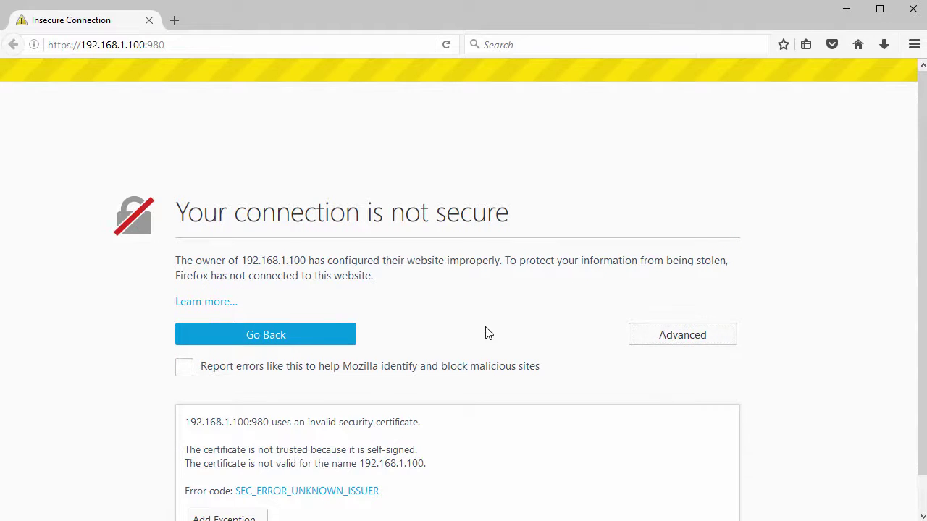
{"action": "scroll", "coordinate": [478, 333], "scroll_direction": "down", "scroll_amount": 1}
{"action": "left_click", "coordinate": [228, 490]}
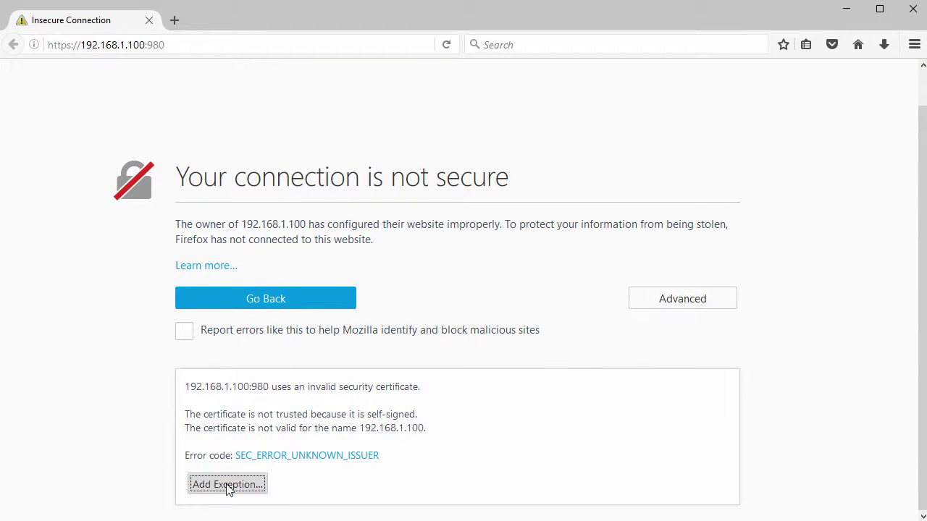
{"action": "left_click", "coordinate": [527, 419]}
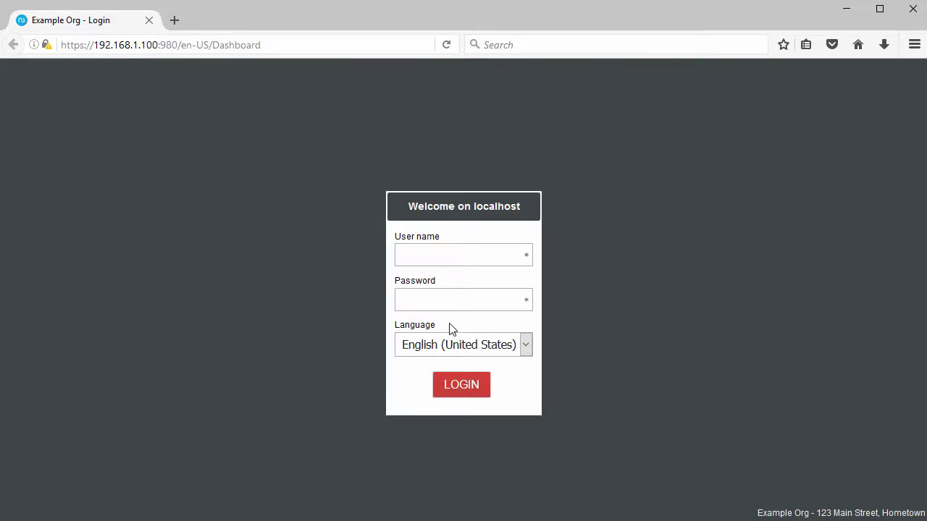
Log in to Server Manager as root in English (United States), dismissing the save-login offer.
{"action": "left_click", "coordinate": [441, 258]}
{"action": "key", "text": "Tab"}
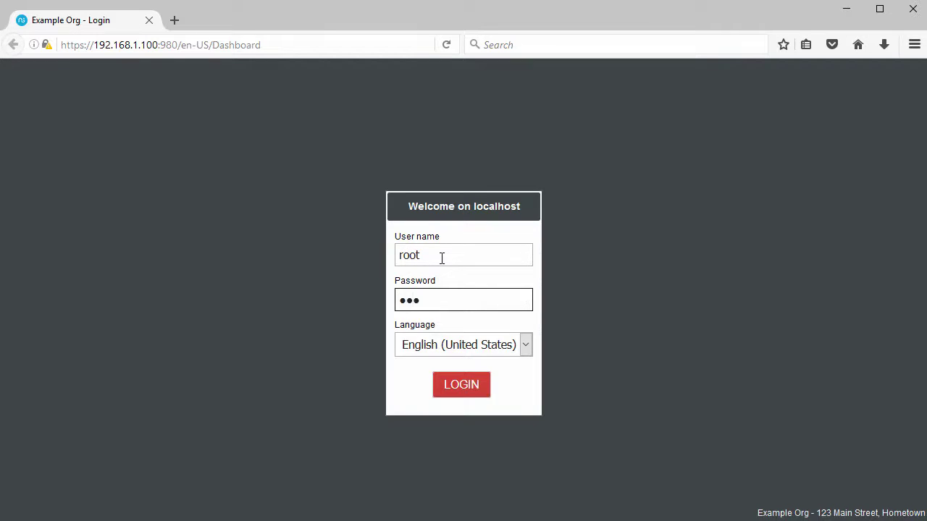
{"action": "left_click", "coordinate": [525, 343]}
{"action": "left_click", "coordinate": [524, 344]}
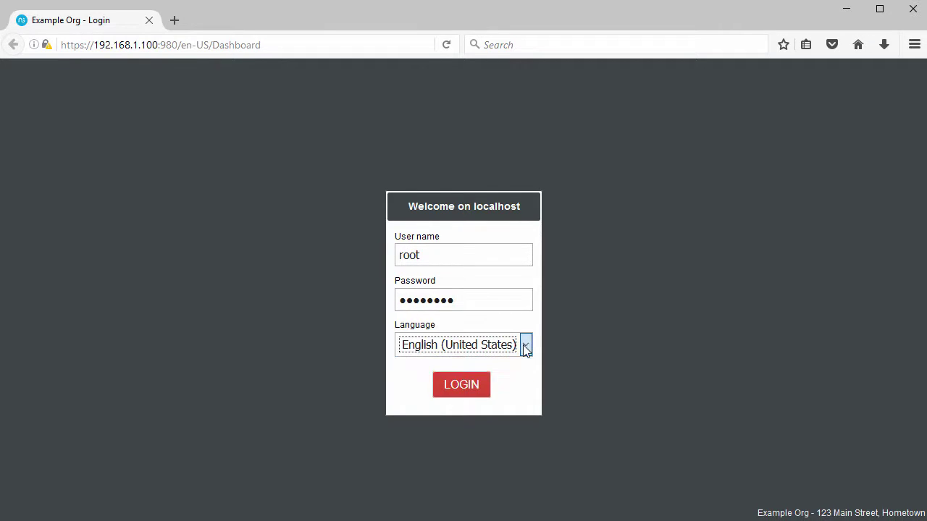
{"action": "left_click", "coordinate": [469, 393]}
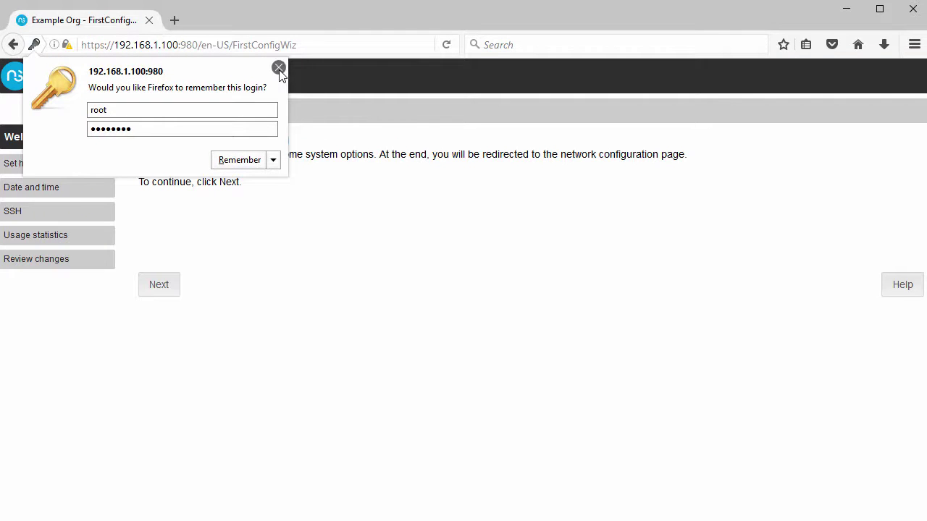
{"action": "left_click", "coordinate": [279, 68]}
On the wizard's host name page, enter hostname nethserver6 and domain lab.local.
{"action": "left_click_drag", "start_coordinate": [139, 140], "coordinate": [288, 141]}
{"action": "left_click", "coordinate": [160, 284]}
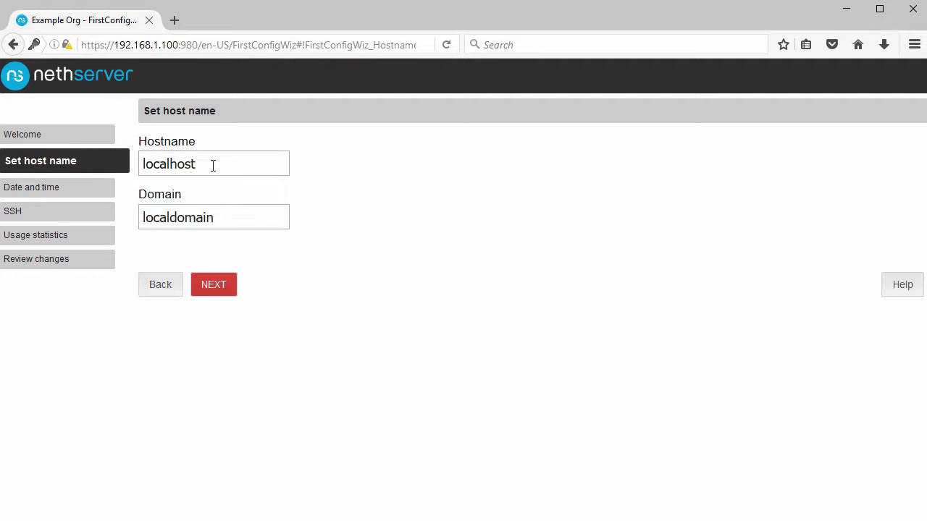
{"action": "left_click_drag", "start_coordinate": [213, 165], "coordinate": [143, 165]}
{"action": "type", "text": "neth"}
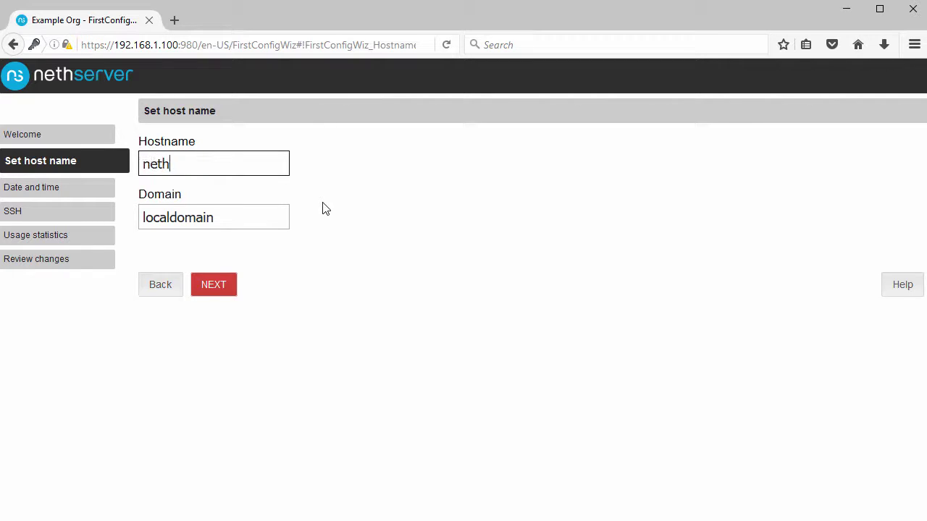
{"action": "type", "text": "server6"}
{"action": "left_click_drag", "start_coordinate": [252, 217], "coordinate": [118, 217]}
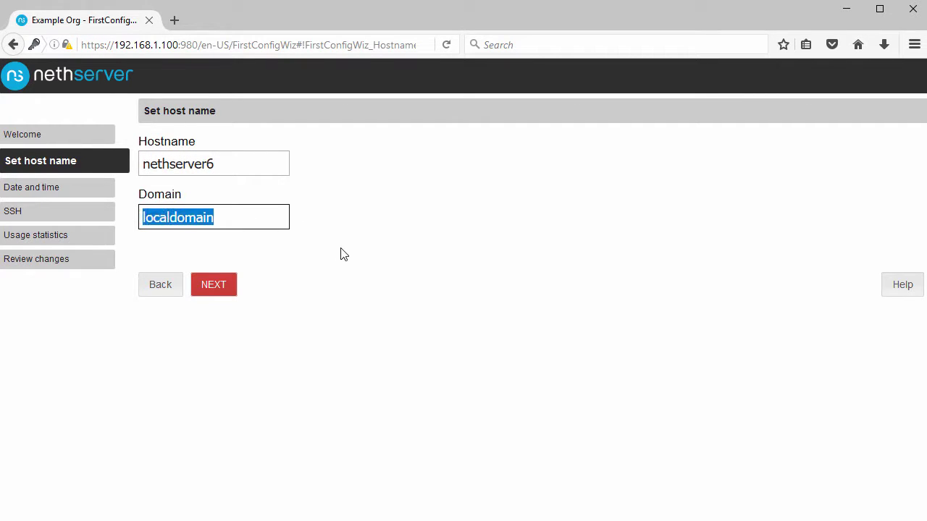
{"action": "type", "text": "lab.local"}
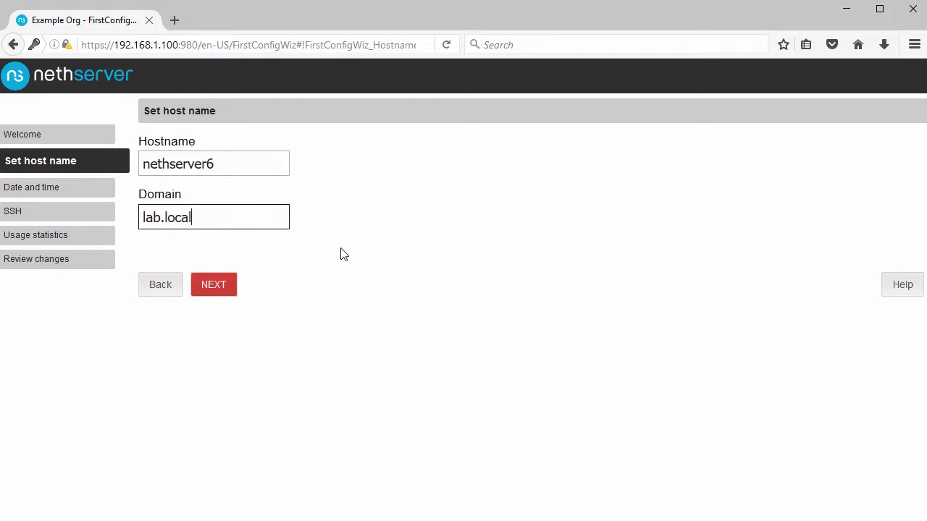
Save the host name and set the time zone to Europe/Copenhagen.
{"action": "left_click", "coordinate": [213, 286]}
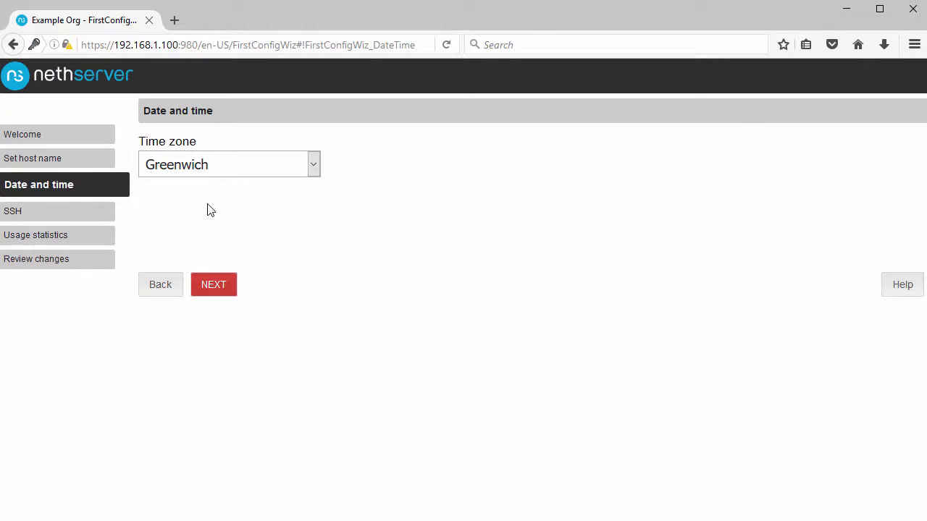
{"action": "left_click_drag", "start_coordinate": [139, 144], "coordinate": [313, 161]}
{"action": "left_click", "coordinate": [315, 161]}
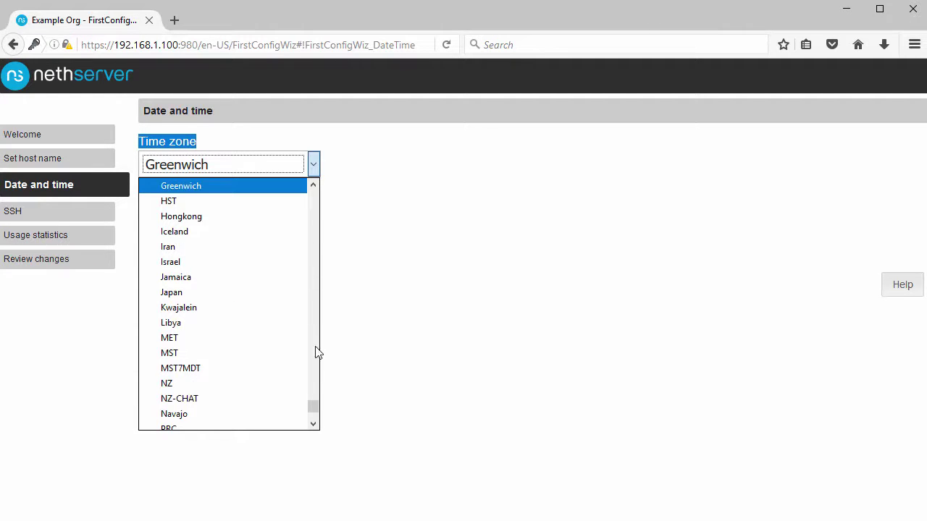
{"action": "left_click_drag", "start_coordinate": [315, 408], "coordinate": [316, 351]}
{"action": "left_click", "coordinate": [190, 392]}
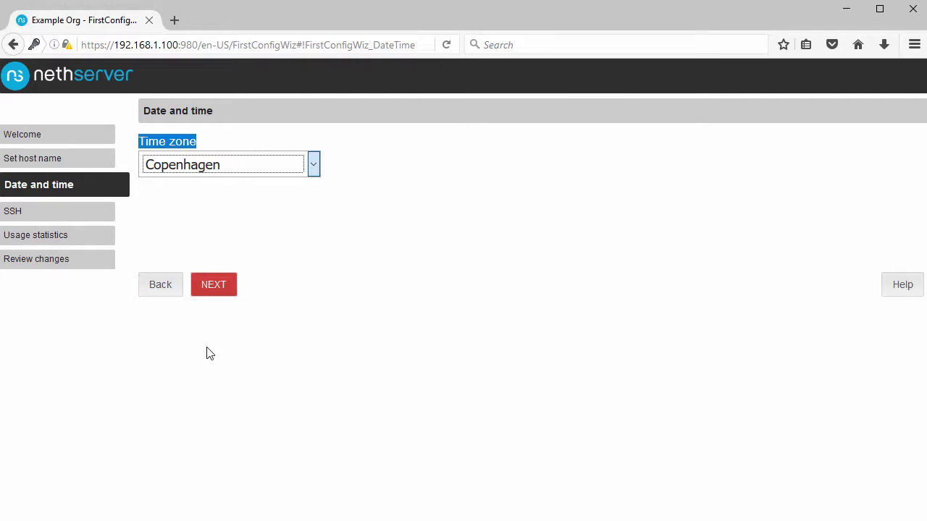
Change the SSH TCP port from 22 to 2222.
{"action": "left_click", "coordinate": [220, 296]}
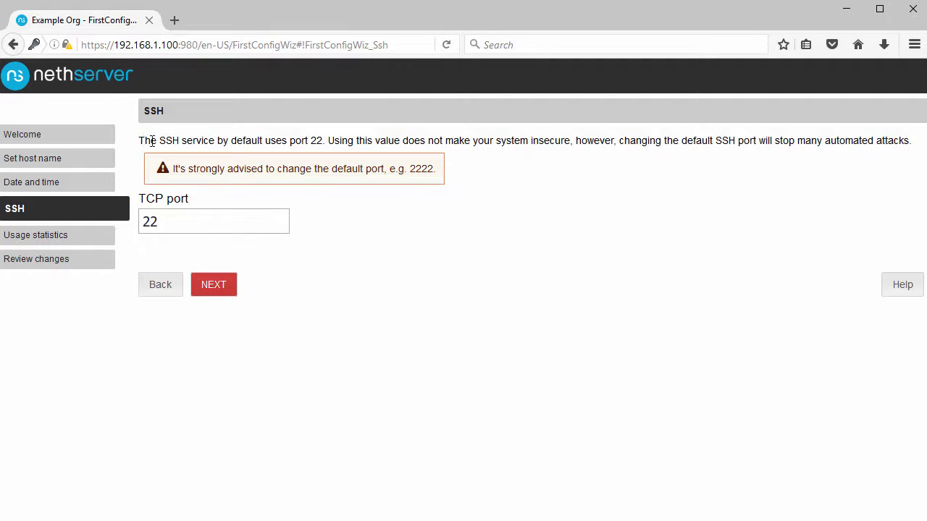
{"action": "left_click_drag", "start_coordinate": [139, 140], "coordinate": [327, 141]}
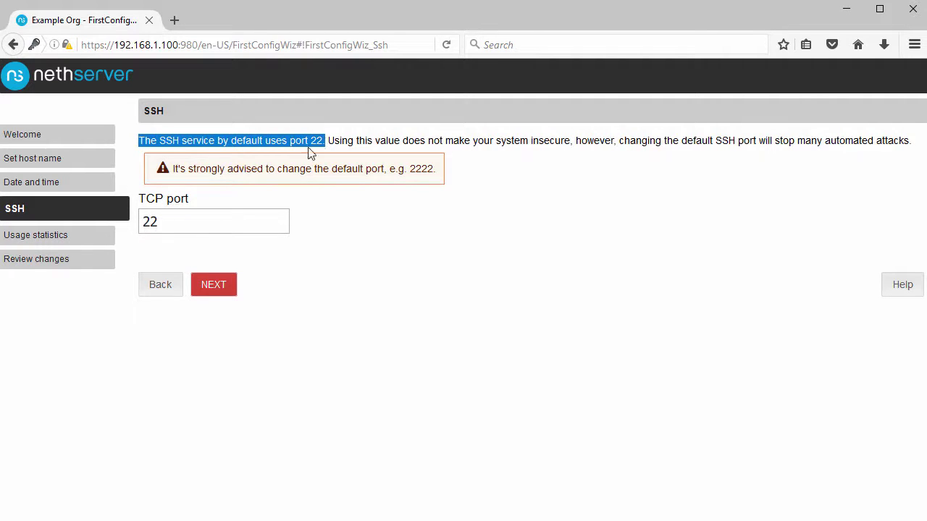
{"action": "left_click_drag", "start_coordinate": [174, 170], "coordinate": [440, 178]}
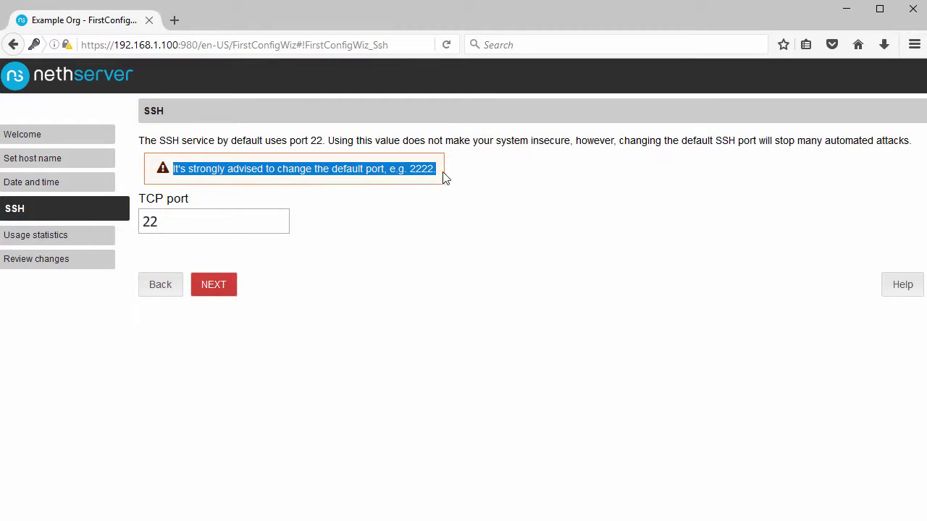
{"action": "left_click", "coordinate": [200, 223]}
{"action": "type", "text": "22"}
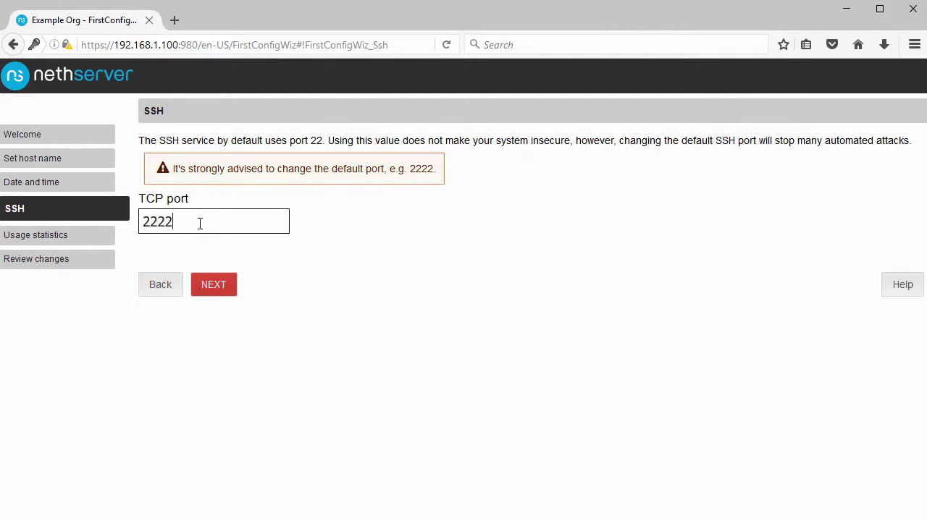
{"action": "left_click", "coordinate": [214, 287]}
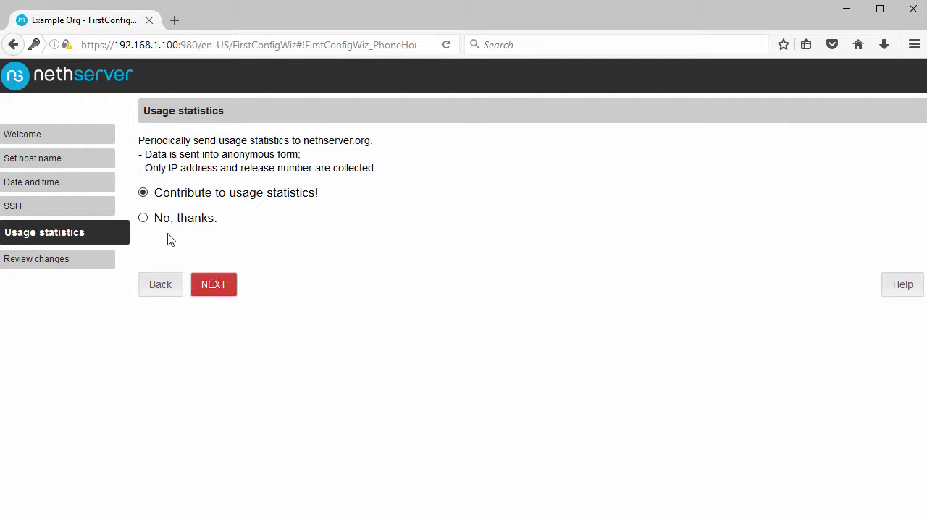
Choose 'No, thanks.' for usage statistics and apply the reviewed changes.
{"action": "left_click", "coordinate": [143, 218]}
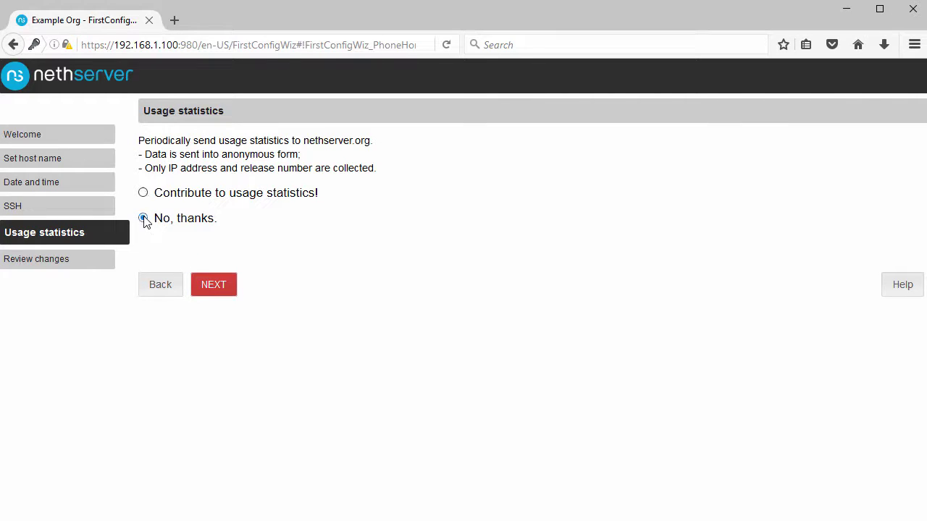
{"action": "left_click", "coordinate": [214, 287]}
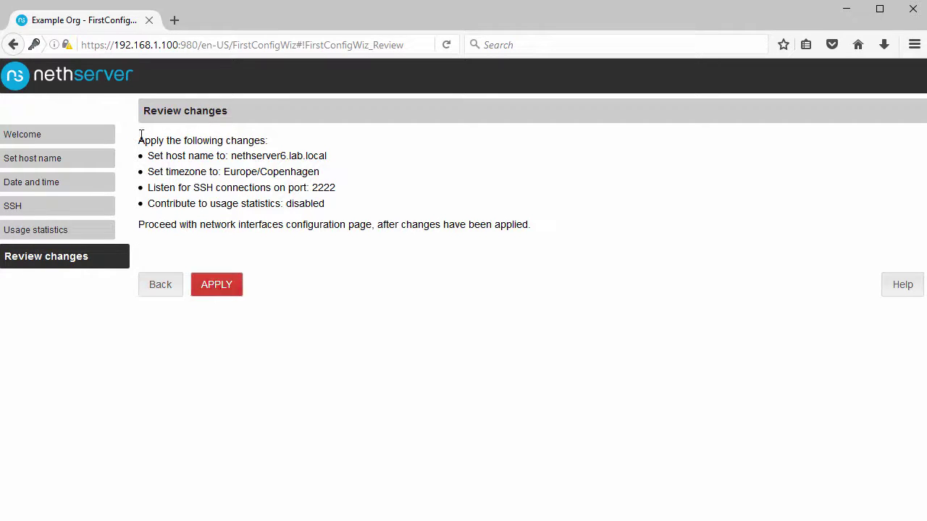
{"action": "left_click_drag", "start_coordinate": [146, 117], "coordinate": [245, 120]}
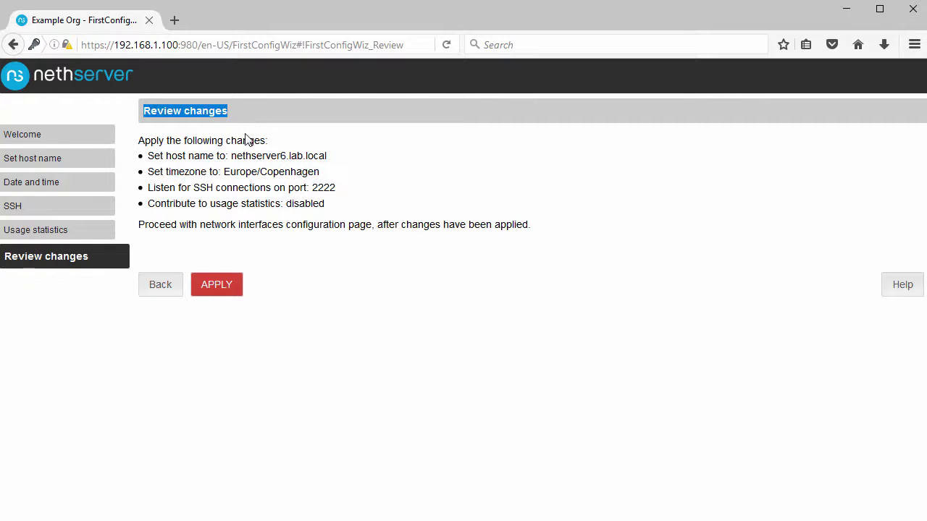
{"action": "left_click", "coordinate": [215, 288]}
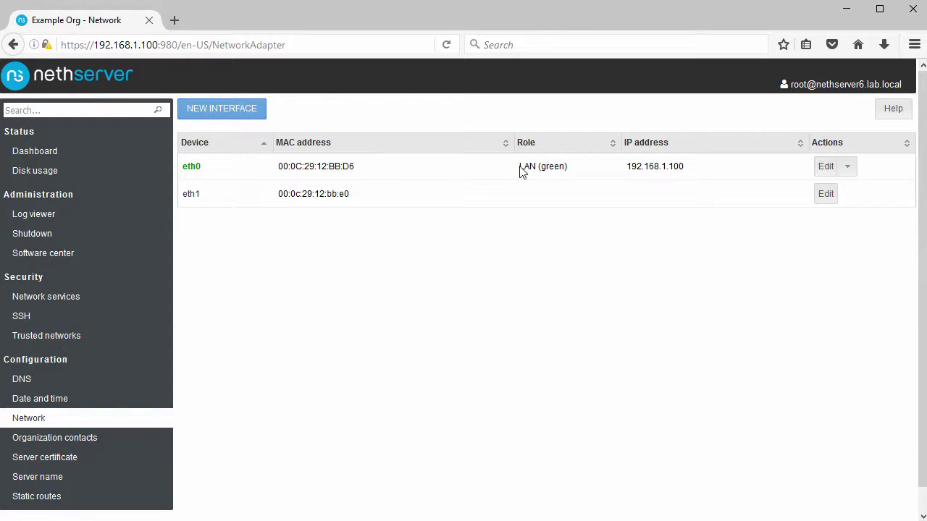
Note eth0 as LAN at 192.168.1.100, then give eth1 the Internet (red) role via DHCP.
{"action": "left_click_drag", "start_coordinate": [539, 165], "coordinate": [568, 169]}
{"action": "left_click", "coordinate": [626, 174]}
{"action": "left_click_drag", "start_coordinate": [625, 165], "coordinate": [697, 168]}
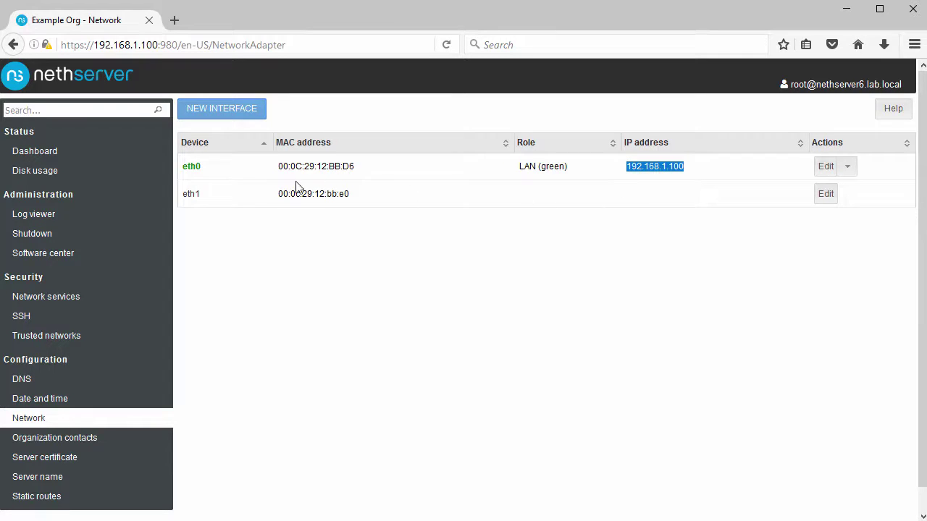
{"action": "left_click_drag", "start_coordinate": [184, 192], "coordinate": [214, 196]}
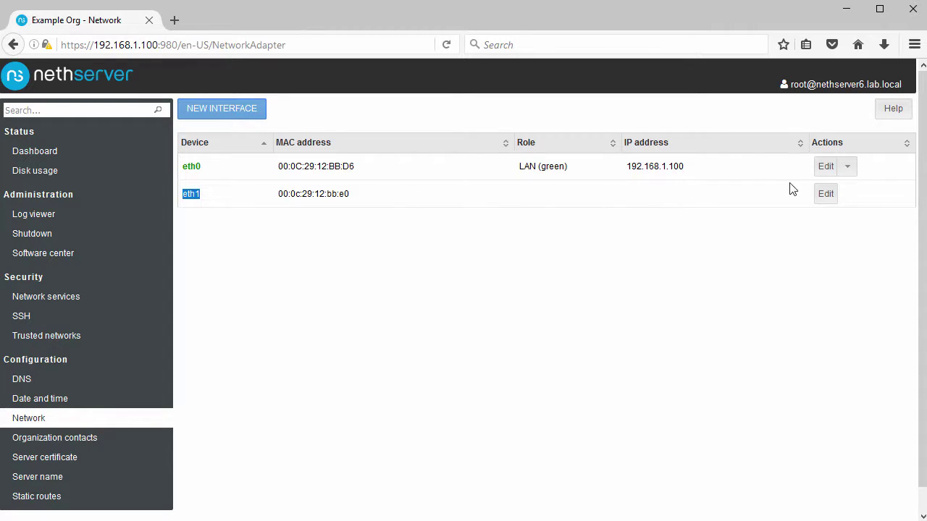
{"action": "left_click", "coordinate": [822, 197]}
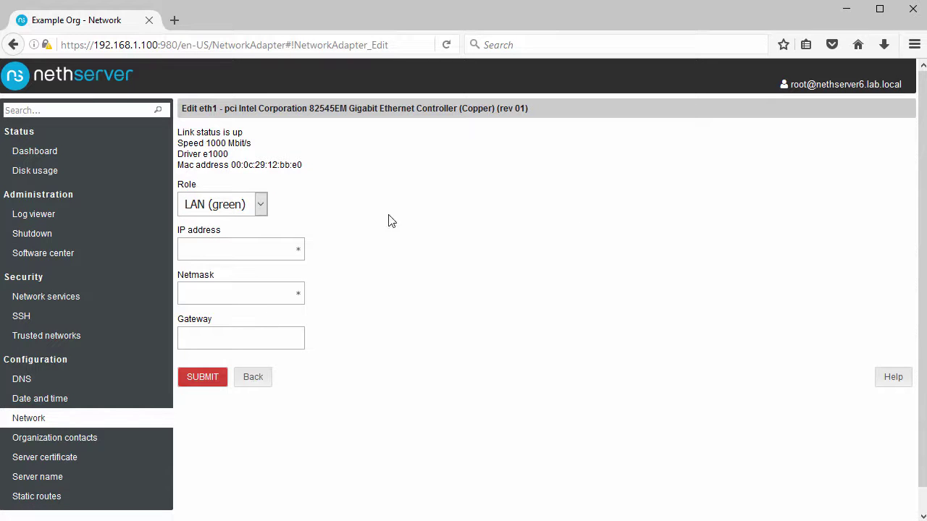
{"action": "left_click", "coordinate": [261, 204]}
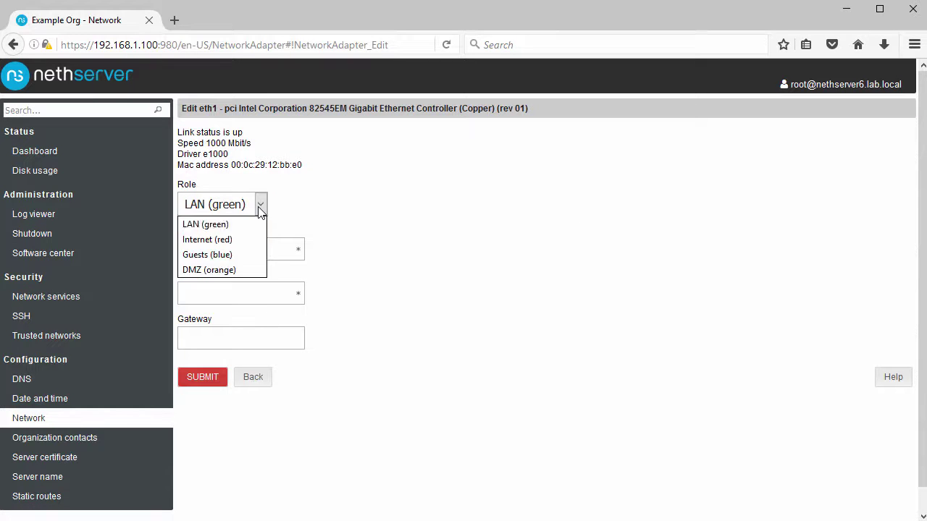
{"action": "left_click", "coordinate": [221, 240]}
{"action": "left_click", "coordinate": [182, 233]}
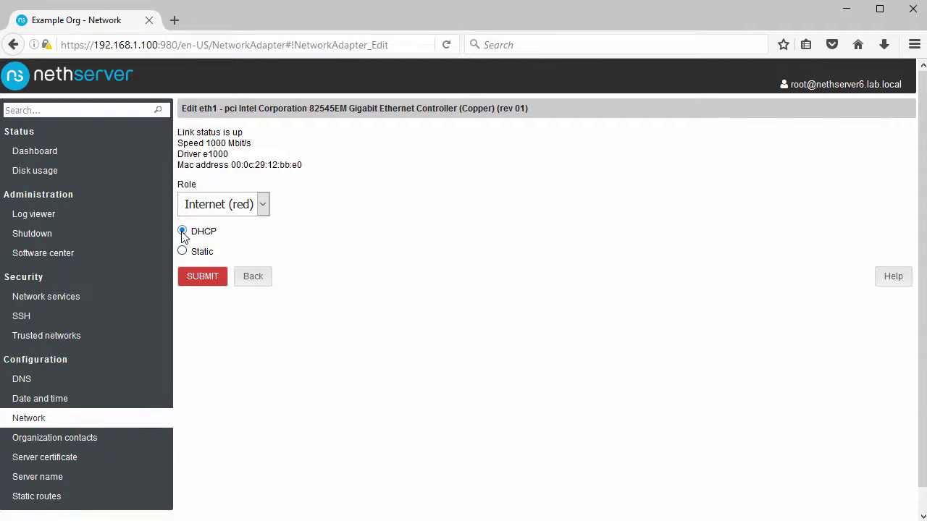
{"action": "left_click", "coordinate": [204, 280]}
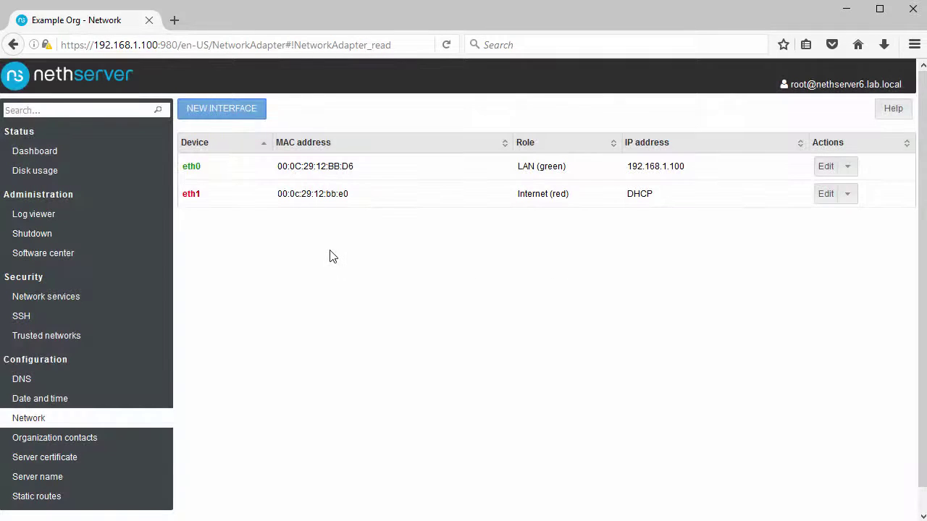
Review the Dashboard, Services, Disk usage, /var/log/boot.log in Log viewer, and Shutdown pages.
{"action": "left_click", "coordinate": [41, 153]}
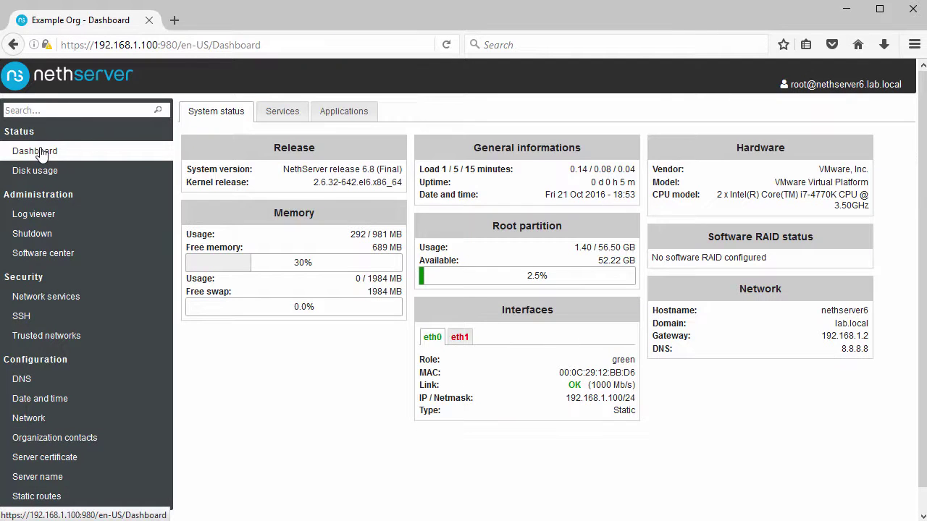
{"action": "left_click", "coordinate": [283, 116]}
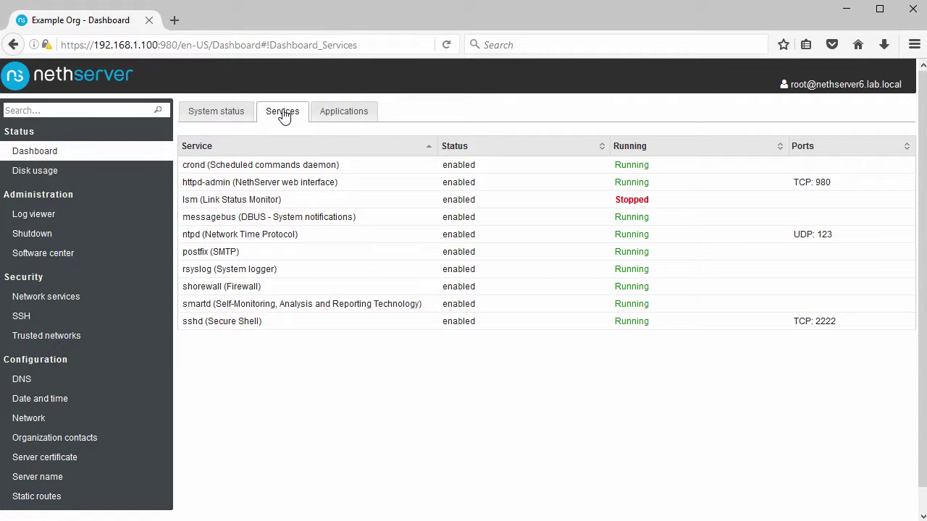
{"action": "left_click", "coordinate": [40, 174]}
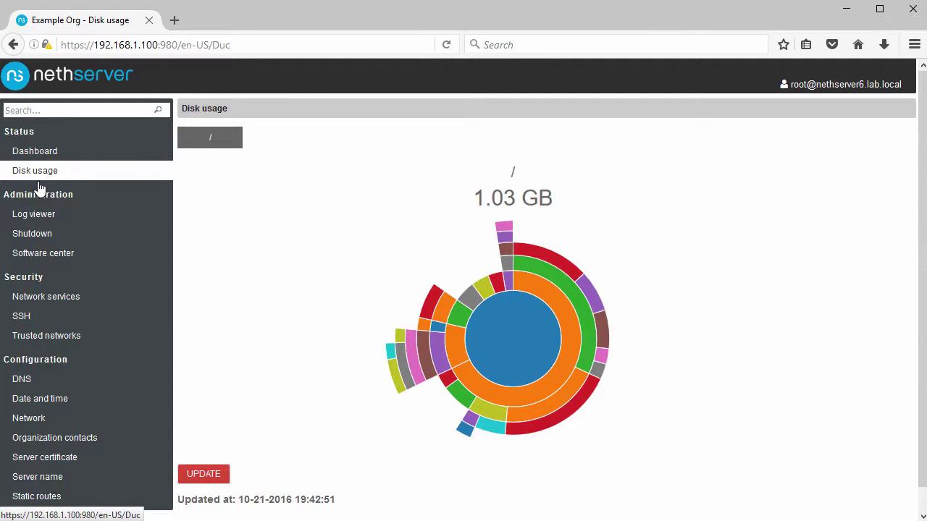
{"action": "left_click", "coordinate": [32, 221]}
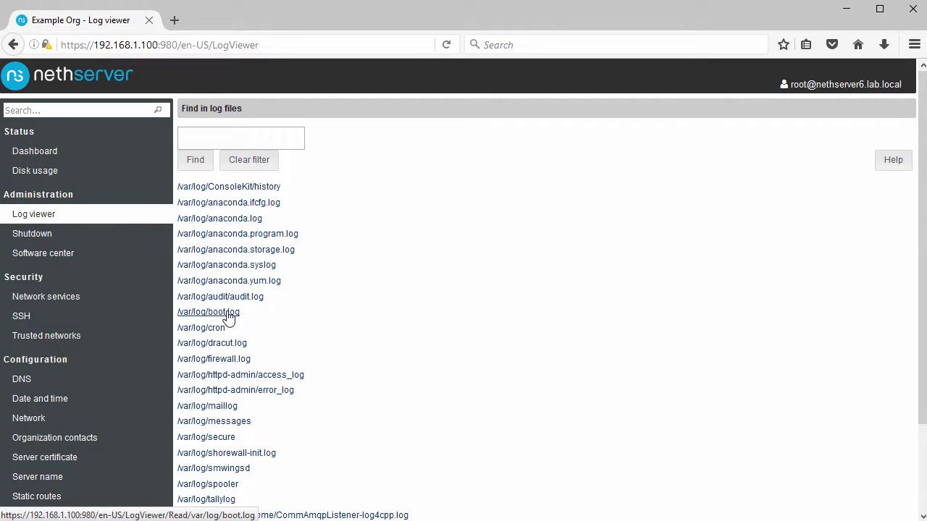
{"action": "scroll", "coordinate": [228, 319], "scroll_direction": "down", "scroll_amount": 3}
{"action": "scroll", "coordinate": [228, 318], "scroll_direction": "up", "scroll_amount": 3}
{"action": "left_click", "coordinate": [227, 313]}
{"action": "scroll", "coordinate": [226, 314], "scroll_direction": "down", "scroll_amount": 3}
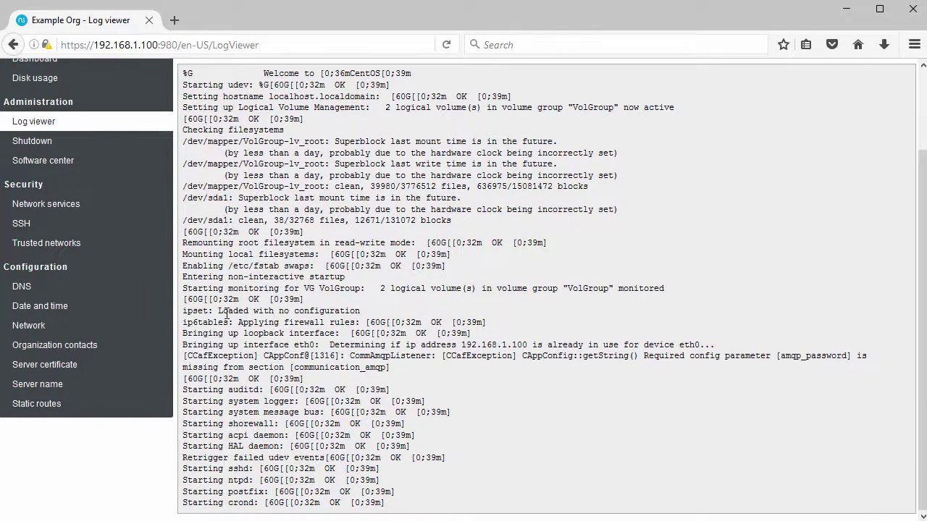
{"action": "scroll", "coordinate": [227, 313], "scroll_direction": "up", "scroll_amount": 3}
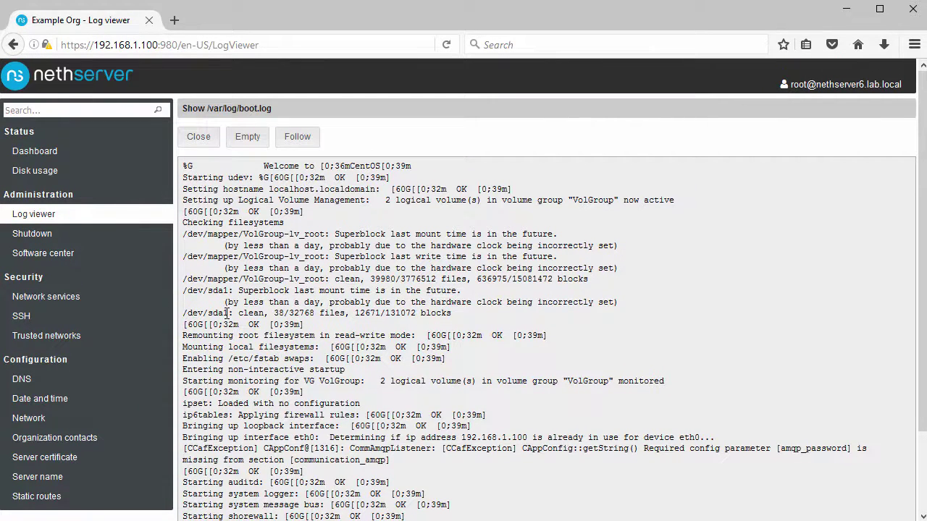
{"action": "left_click", "coordinate": [29, 234]}
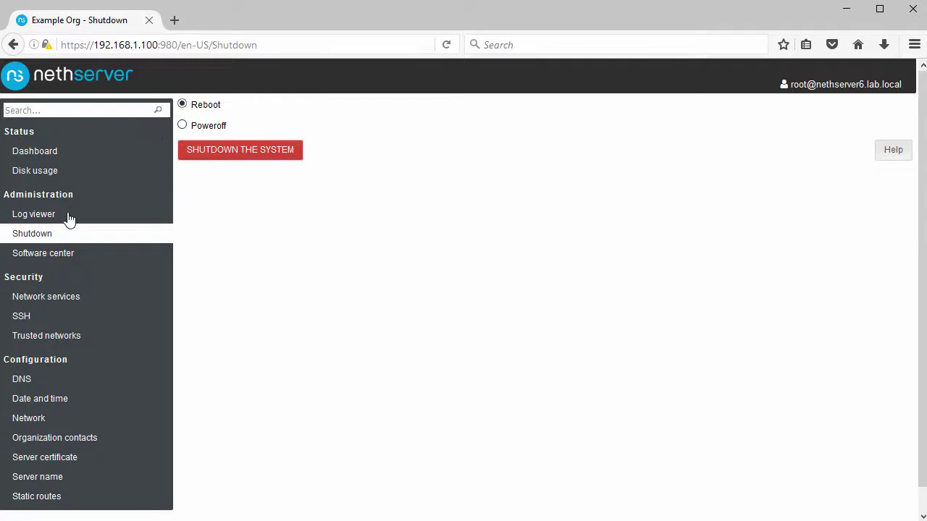
Browse Software center's installed and updates lists, Network services, SSH, Trusted networks, and DNS.
{"action": "left_click", "coordinate": [46, 254]}
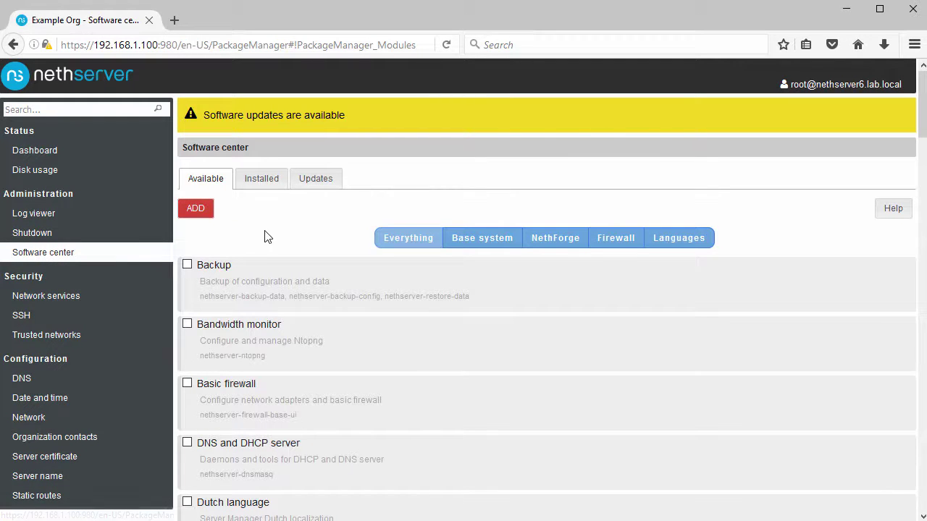
{"action": "scroll", "coordinate": [267, 230], "scroll_direction": "down", "scroll_amount": 3}
{"action": "scroll", "coordinate": [267, 228], "scroll_direction": "up", "scroll_amount": 3}
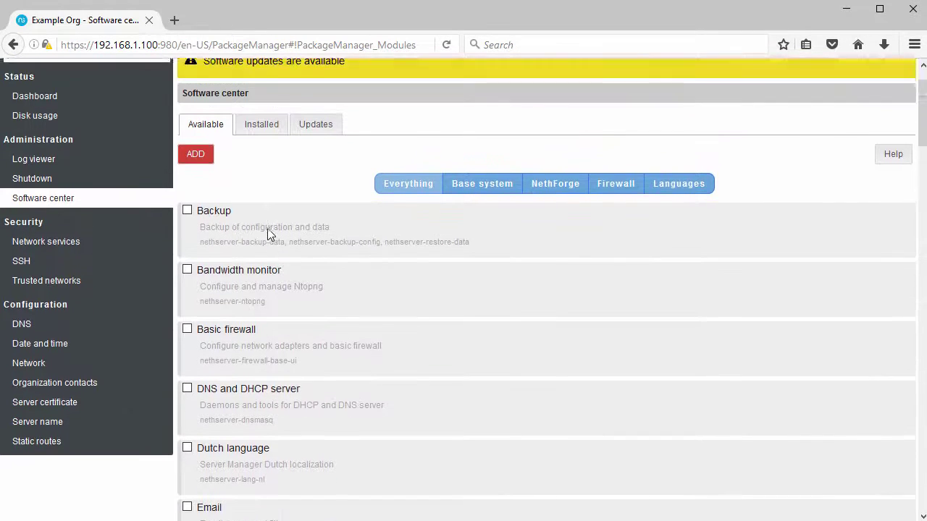
{"action": "left_click", "coordinate": [259, 182]}
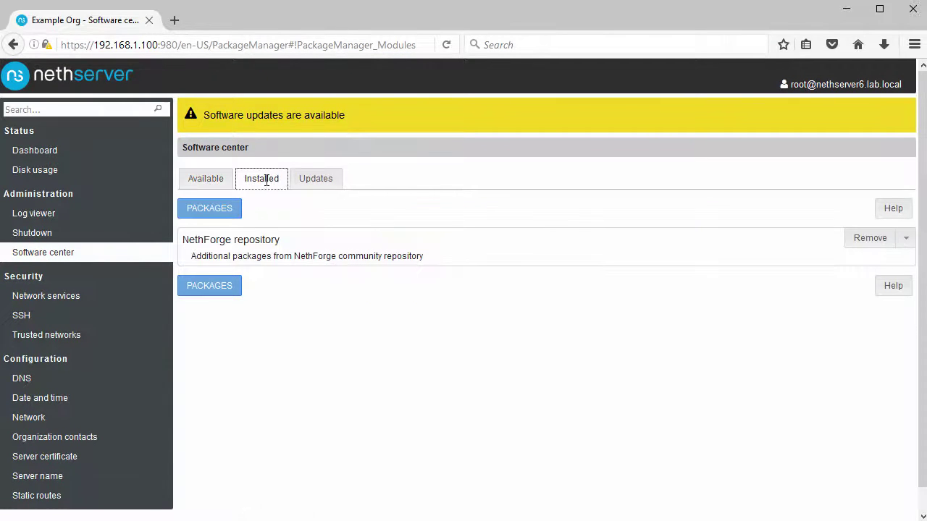
{"action": "left_click", "coordinate": [313, 183]}
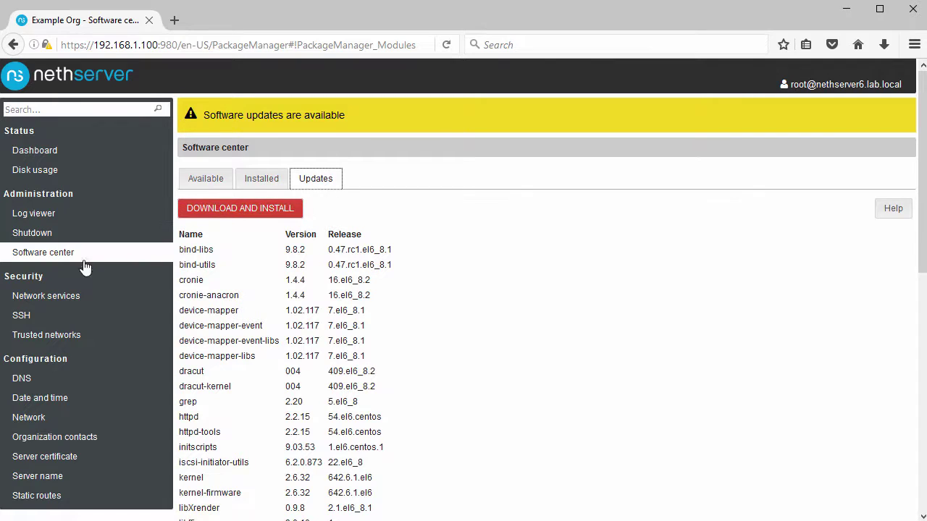
{"action": "left_click", "coordinate": [50, 302]}
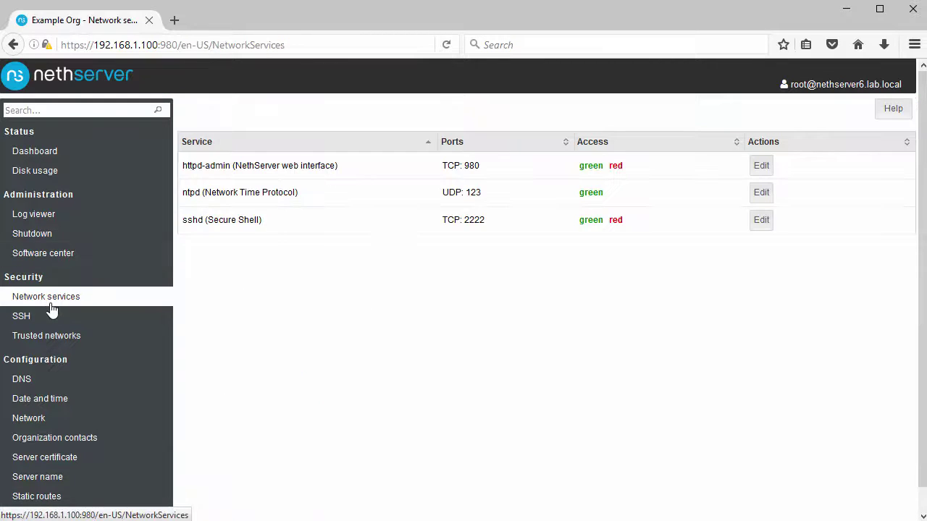
{"action": "left_click", "coordinate": [37, 320]}
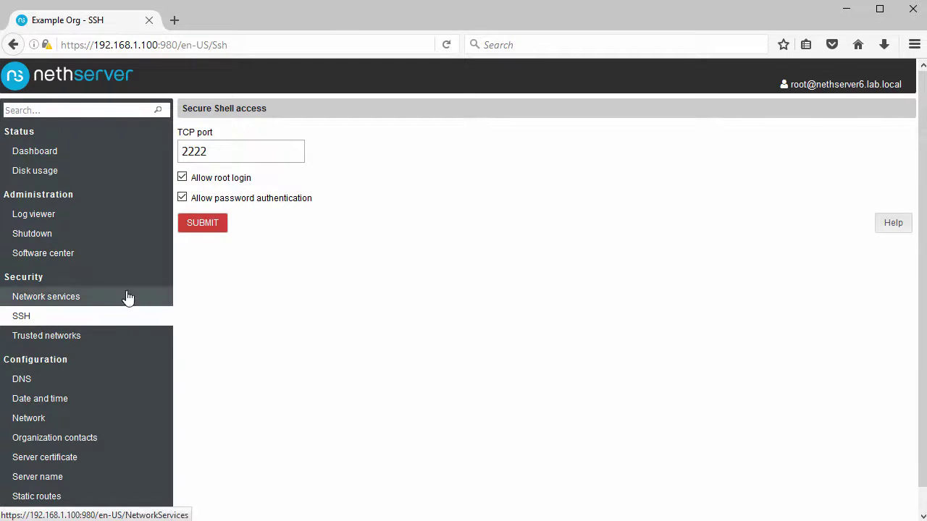
{"action": "left_click", "coordinate": [64, 337]}
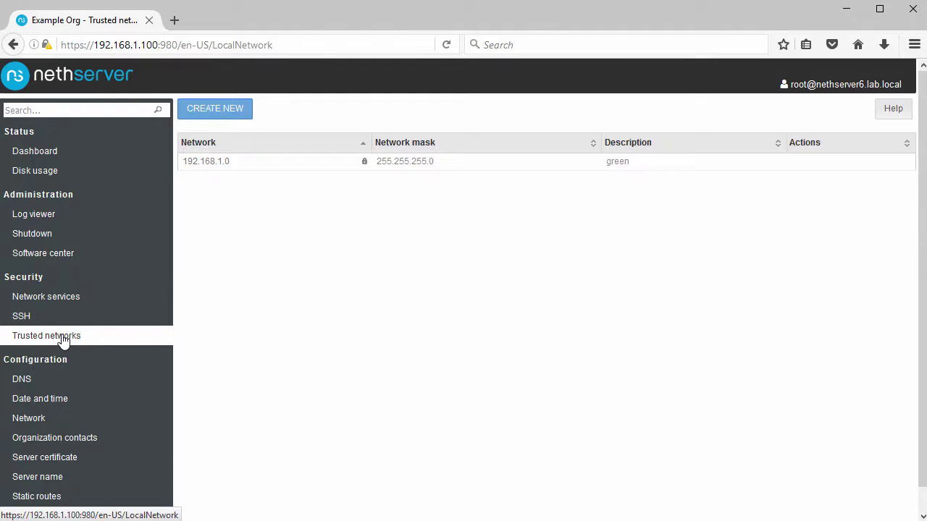
{"action": "scroll", "coordinate": [64, 337], "scroll_direction": "down", "scroll_amount": 1}
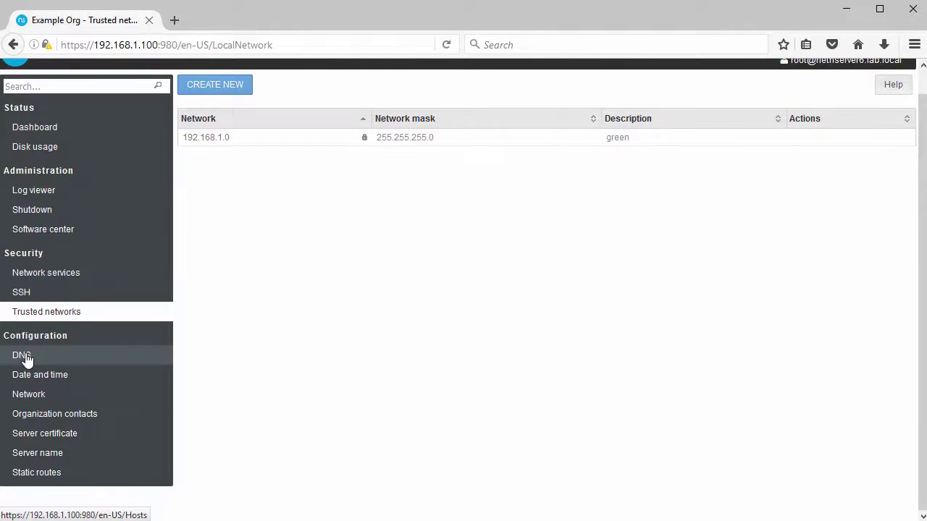
{"action": "left_click", "coordinate": [23, 356]}
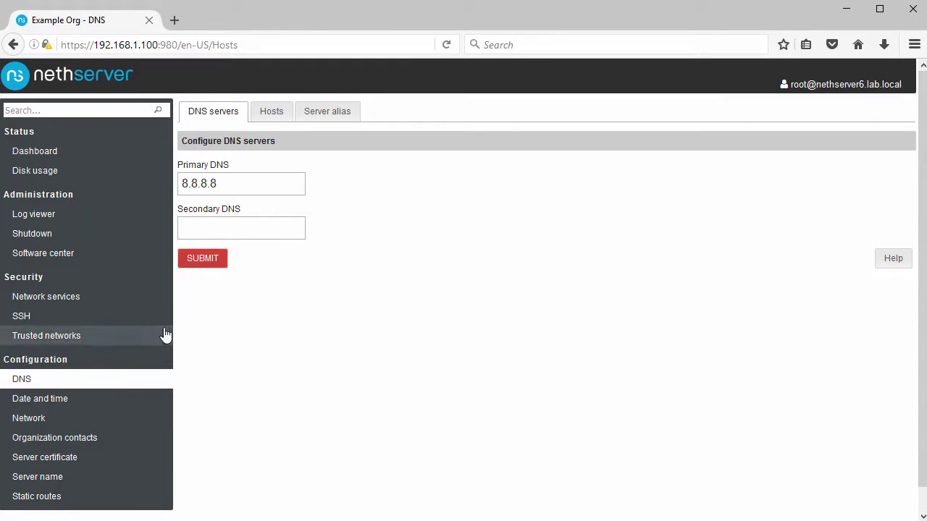
Submit 8.8.4.4 as secondary DNS, then visit Date and time, Network, Server name, Software center.
{"action": "left_click", "coordinate": [229, 231]}
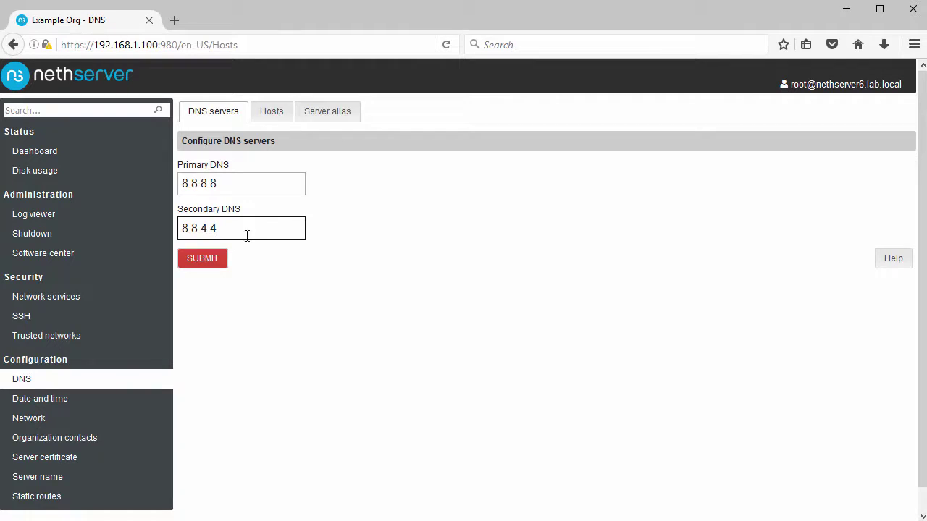
{"action": "left_click", "coordinate": [206, 258]}
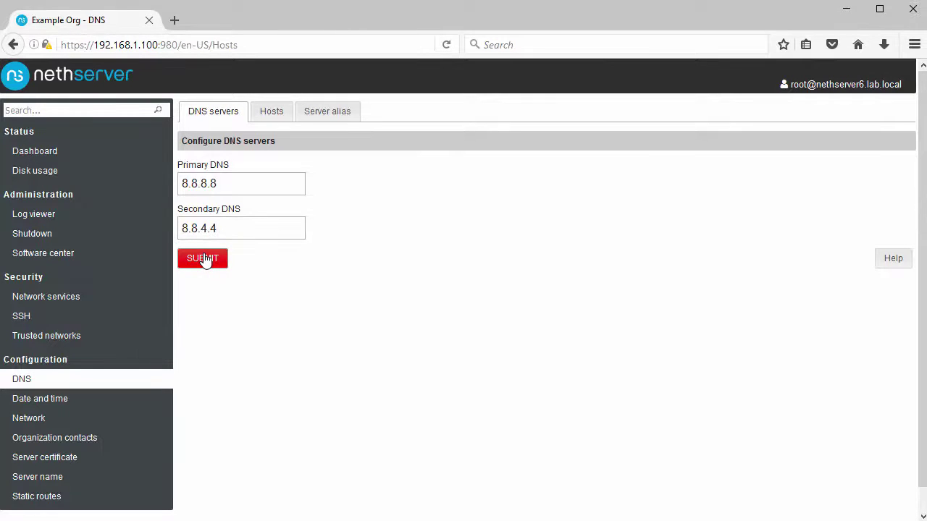
{"action": "left_click", "coordinate": [59, 400]}
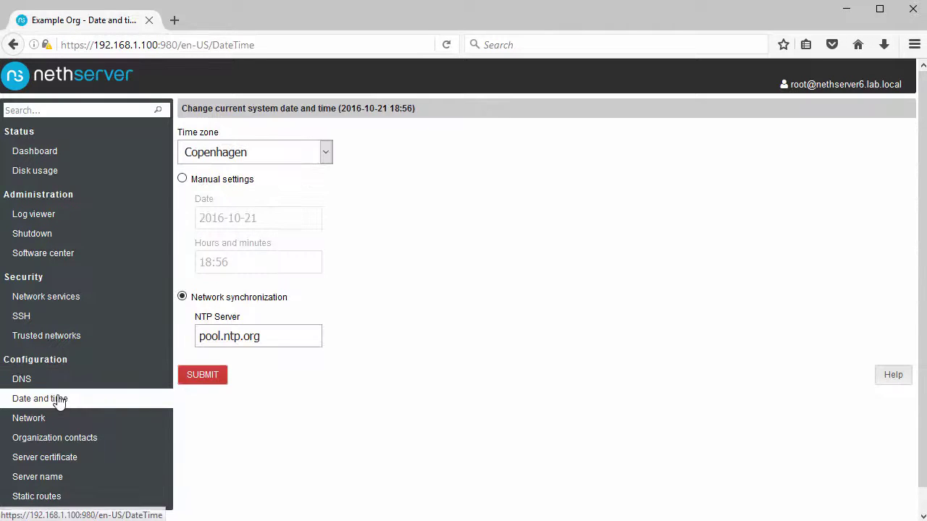
{"action": "left_click", "coordinate": [41, 419]}
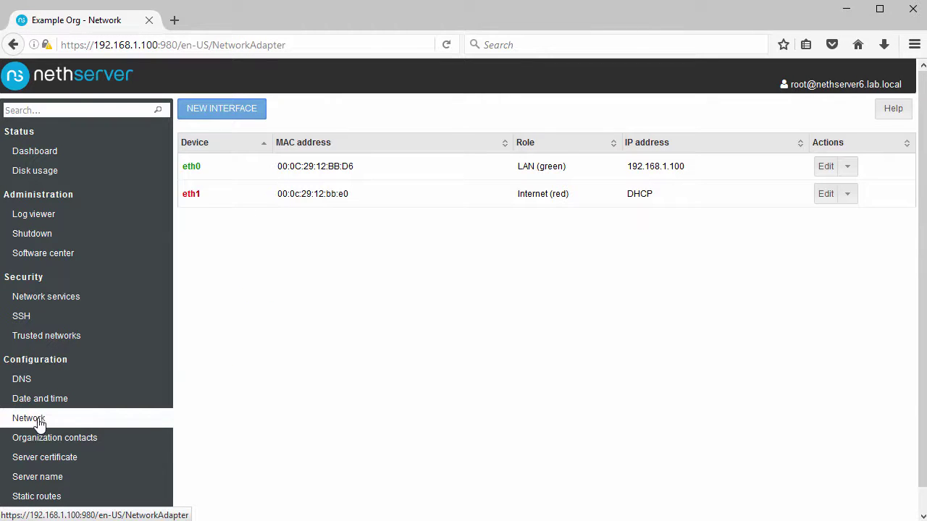
{"action": "left_click", "coordinate": [31, 478]}
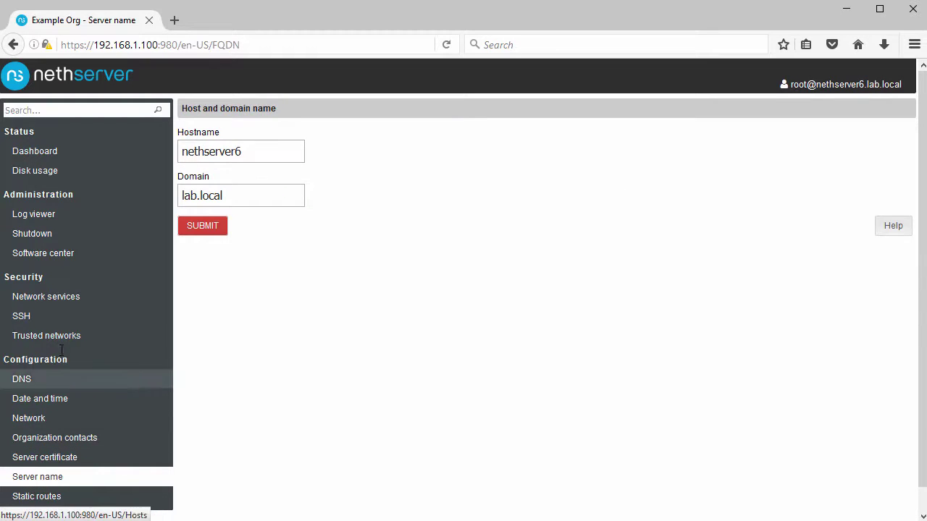
{"action": "left_click", "coordinate": [68, 258]}
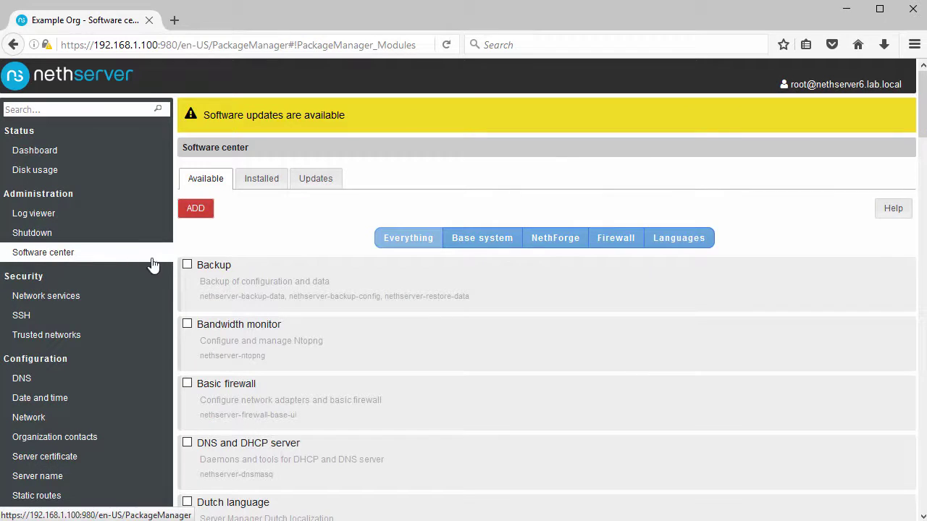
Tick Bandwidth monitor, DNS and DHCP server, File server and Web server in Software center.
{"action": "scroll", "coordinate": [298, 264], "scroll_direction": "down", "scroll_amount": 3}
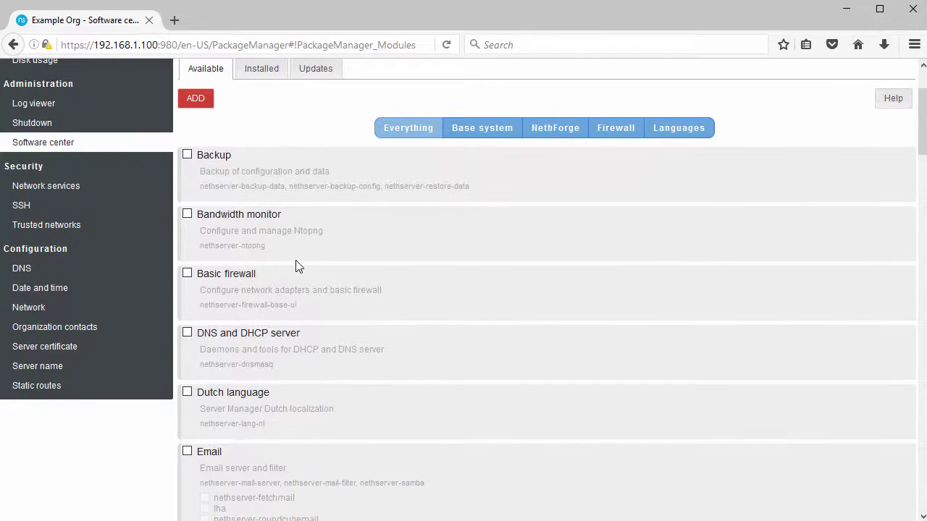
{"action": "left_click", "coordinate": [187, 215]}
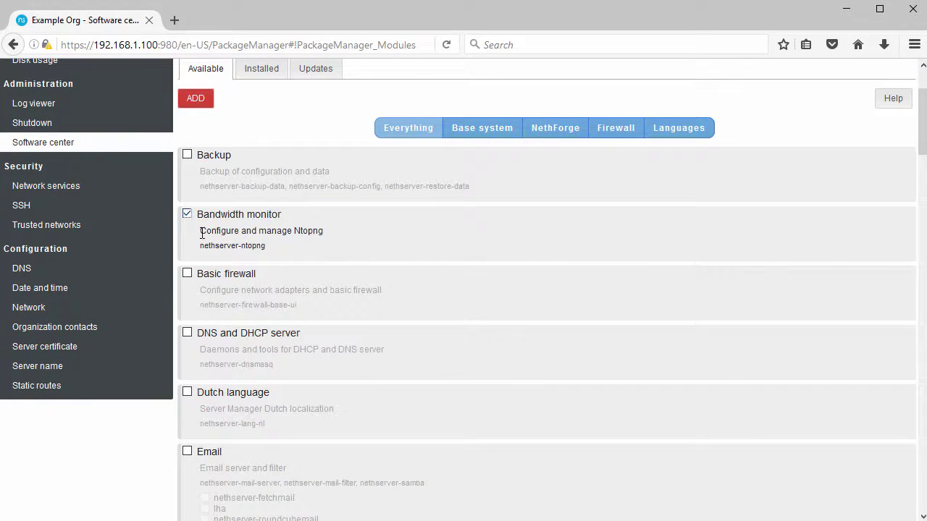
{"action": "left_click", "coordinate": [187, 334]}
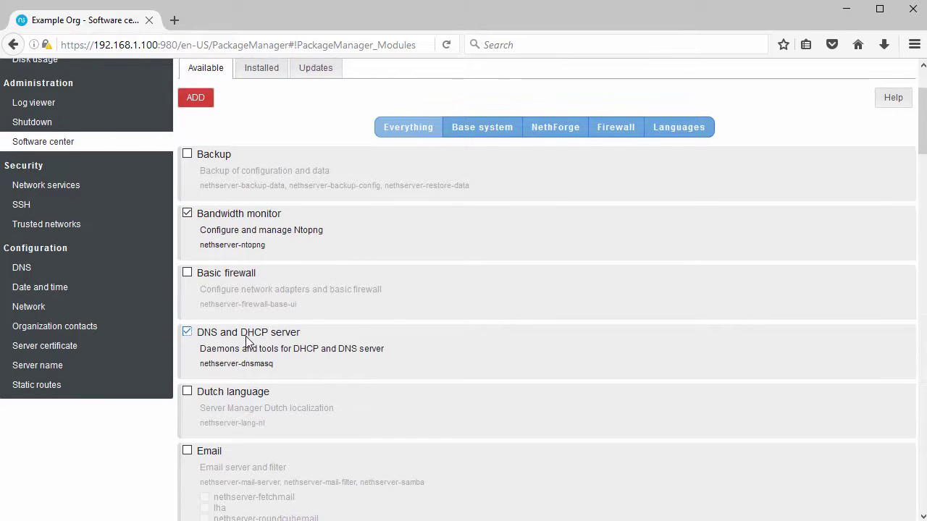
{"action": "scroll", "coordinate": [245, 340], "scroll_direction": "down", "scroll_amount": 5}
{"action": "scroll", "coordinate": [245, 338], "scroll_direction": "down", "scroll_amount": 3}
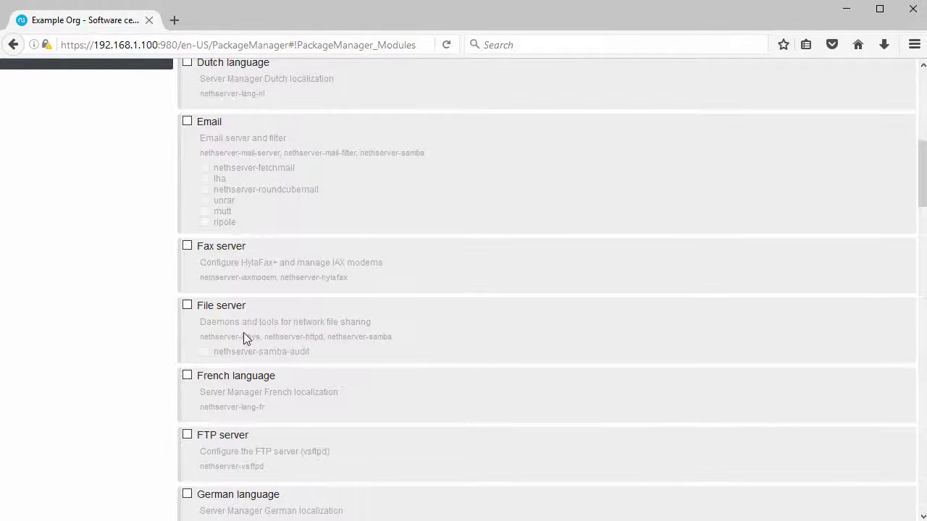
{"action": "left_click", "coordinate": [187, 307]}
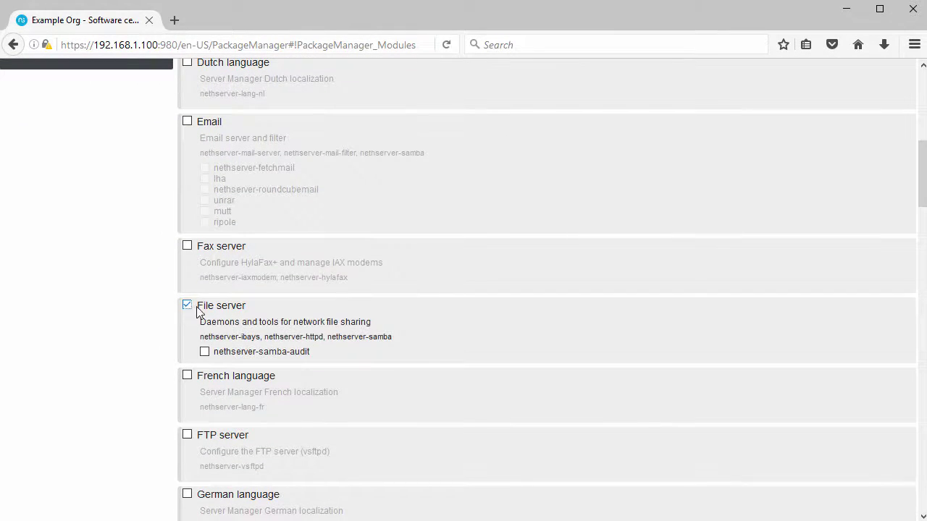
{"action": "scroll", "coordinate": [241, 323], "scroll_direction": "down", "scroll_amount": 6}
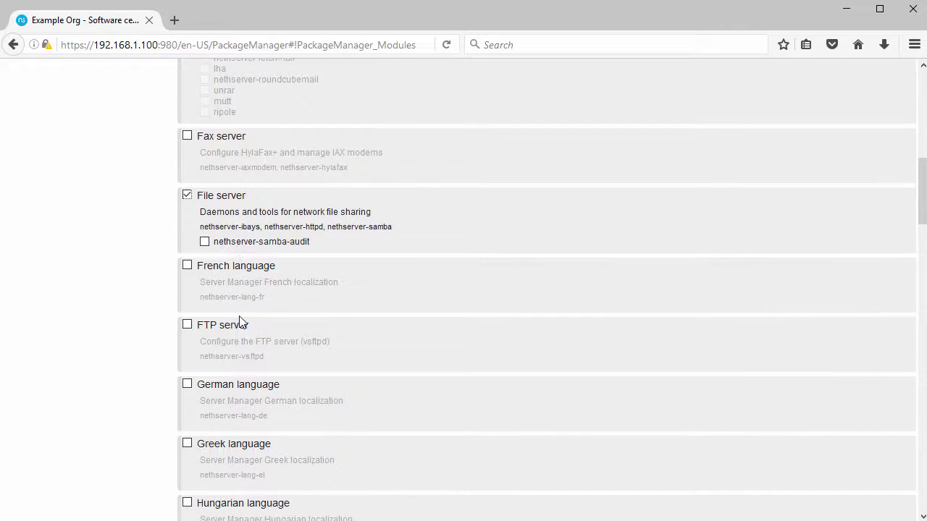
{"action": "scroll", "coordinate": [241, 322], "scroll_direction": "down", "scroll_amount": 6}
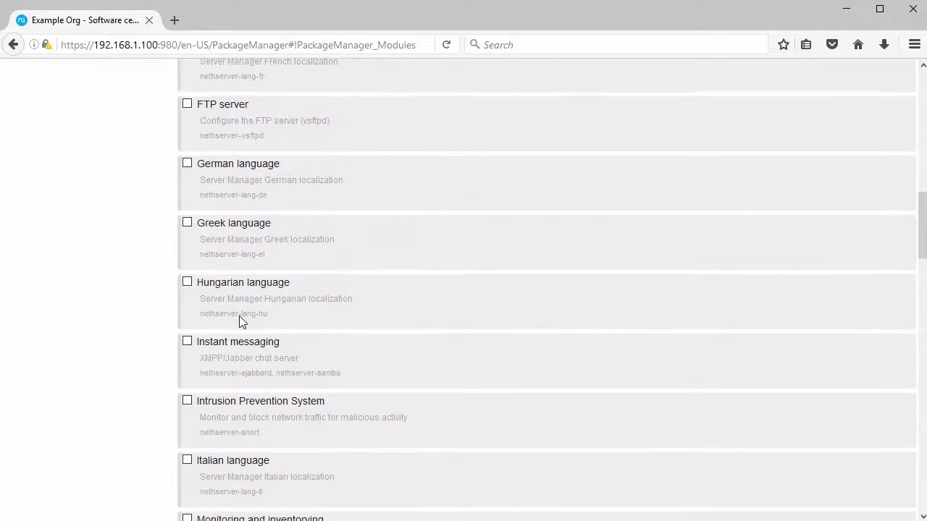
{"action": "scroll", "coordinate": [241, 321], "scroll_direction": "down", "scroll_amount": 12}
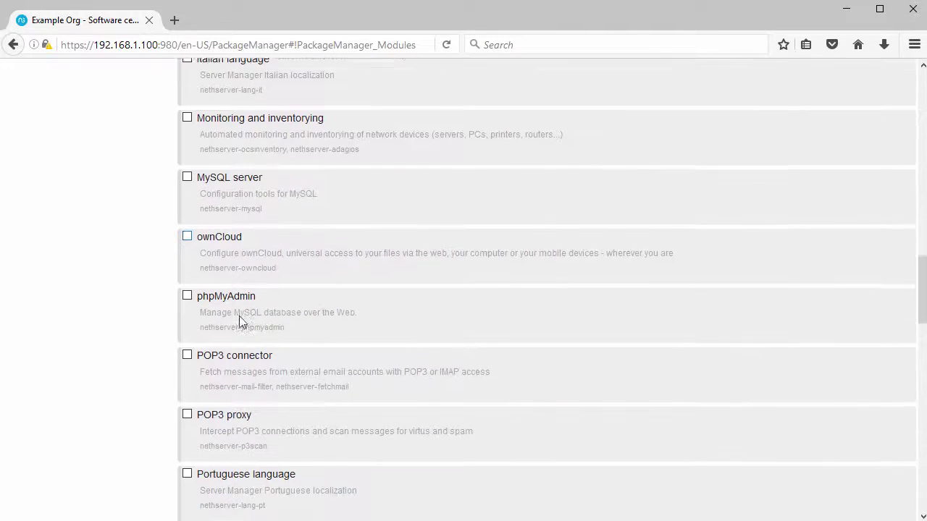
{"action": "scroll", "coordinate": [241, 322], "scroll_direction": "down", "scroll_amount": 6}
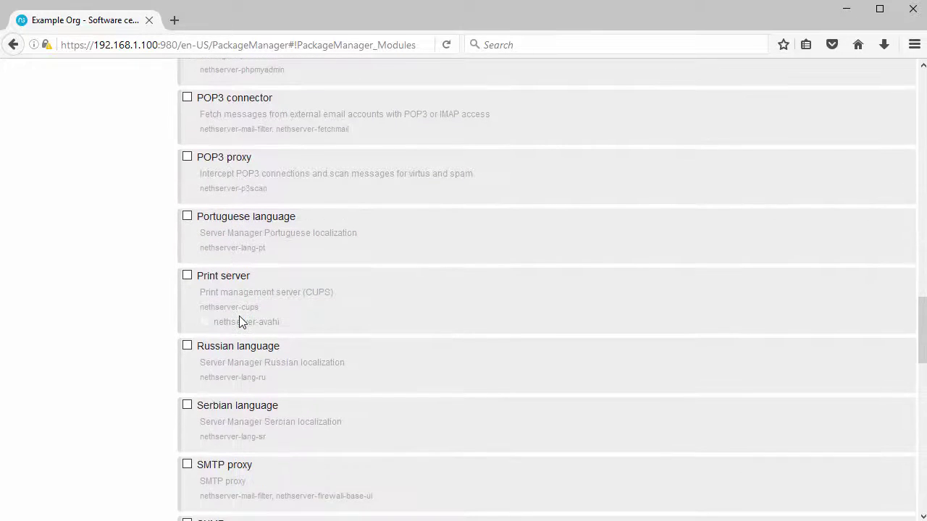
{"action": "scroll", "coordinate": [240, 318], "scroll_direction": "down", "scroll_amount": 8}
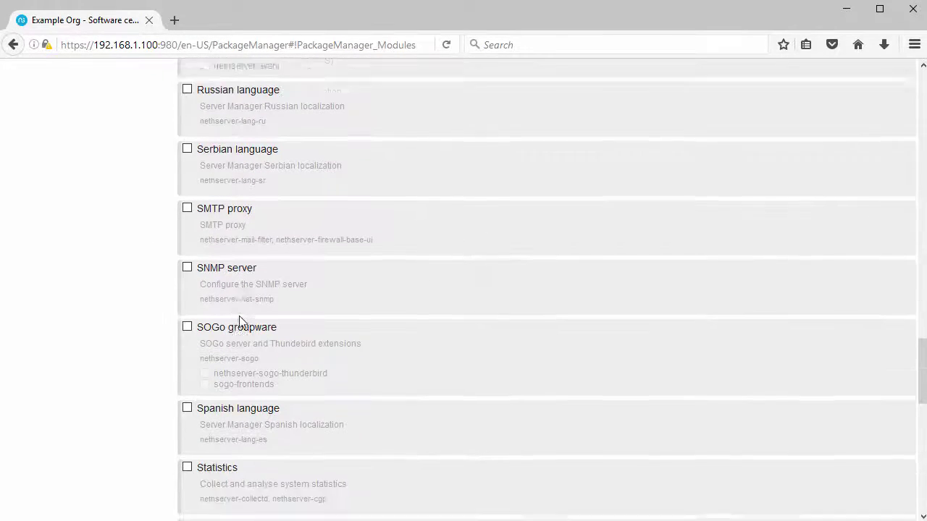
{"action": "scroll", "coordinate": [240, 322], "scroll_direction": "down", "scroll_amount": 7}
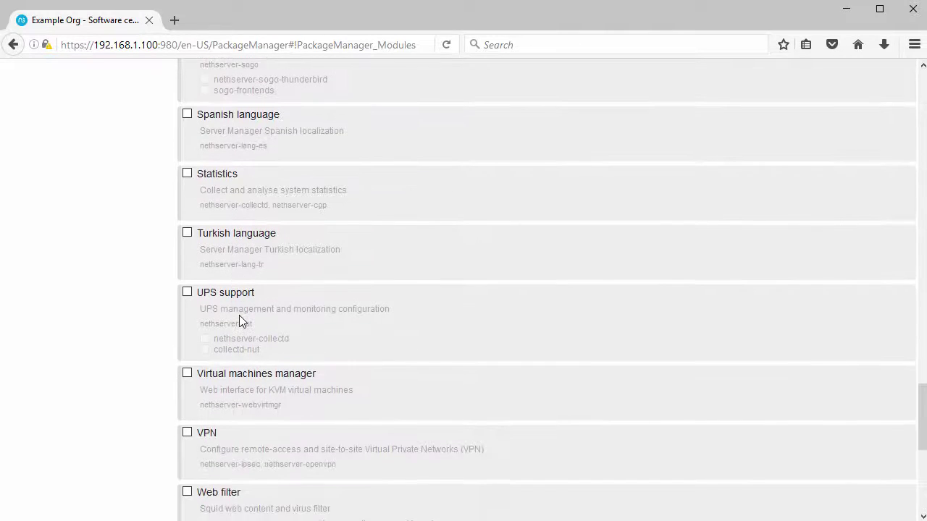
{"action": "scroll", "coordinate": [239, 321], "scroll_direction": "down", "scroll_amount": 6}
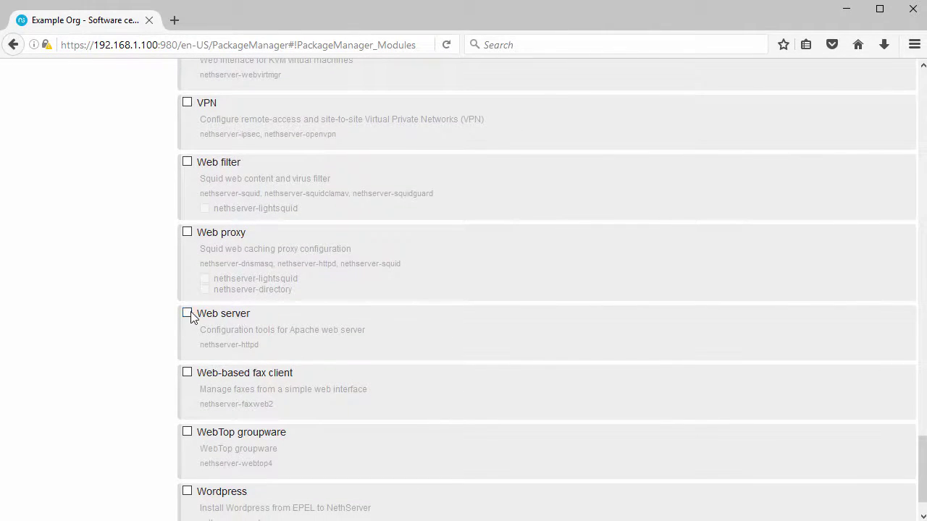
{"action": "left_click", "coordinate": [188, 313]}
Add the four selected modules and apply the changes to install them.
{"action": "scroll", "coordinate": [243, 321], "scroll_direction": "down", "scroll_amount": 2}
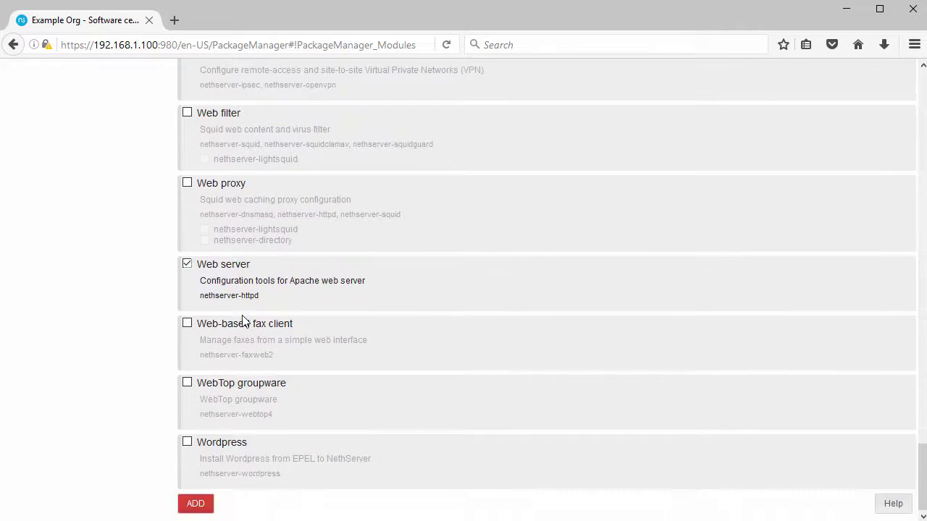
{"action": "left_click", "coordinate": [195, 503]}
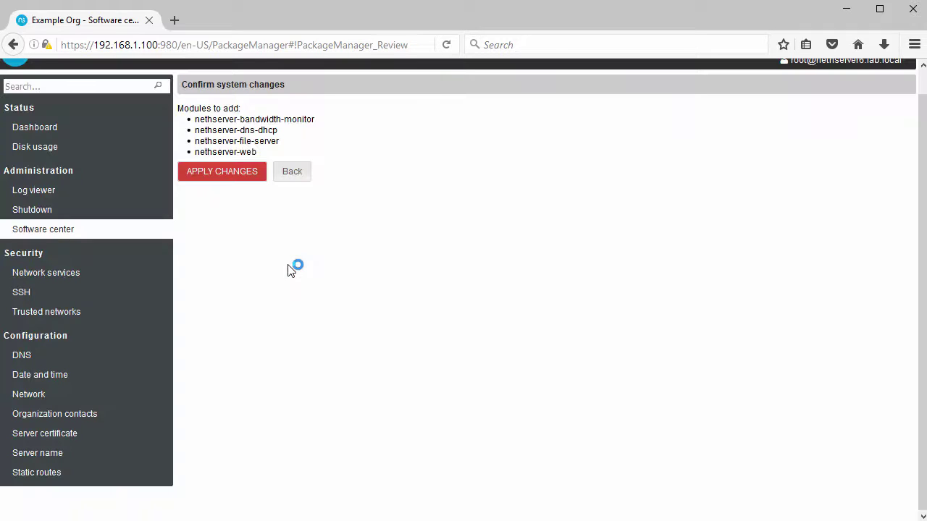
{"action": "left_click", "coordinate": [220, 176]}
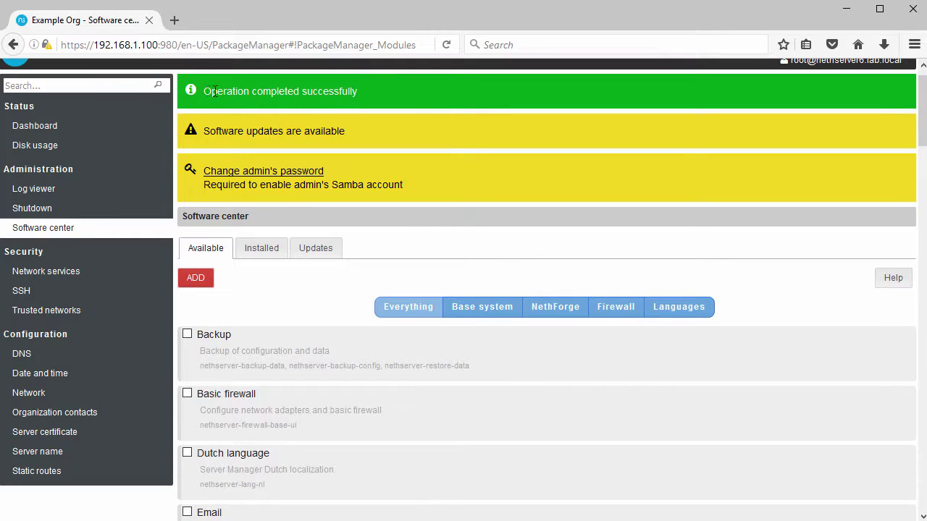
{"action": "left_click_drag", "start_coordinate": [215, 91], "coordinate": [382, 103]}
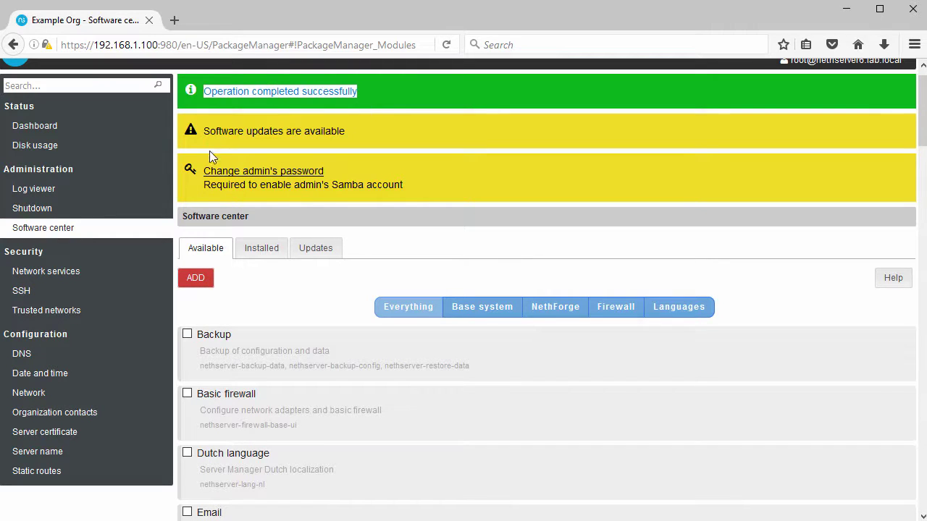
Give the admin user a new password, entered twice, and submit it.
{"action": "left_click", "coordinate": [257, 172]}
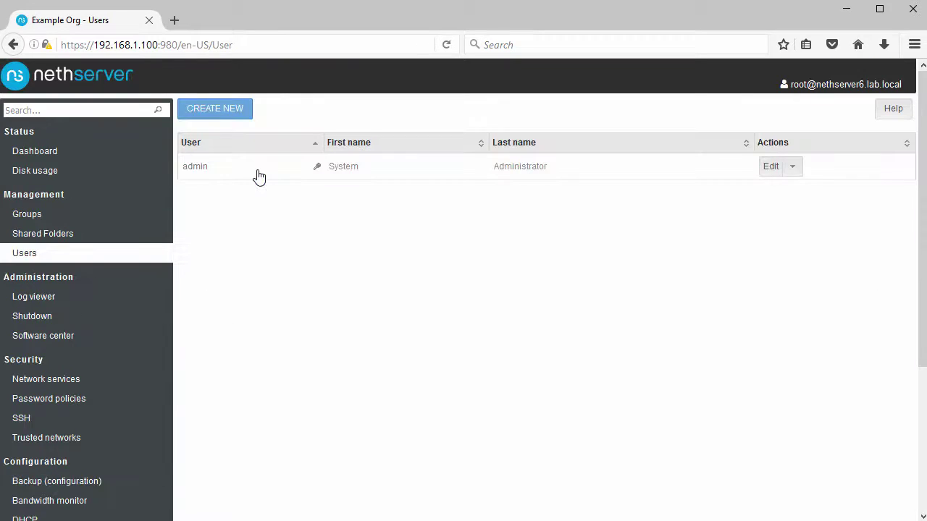
{"action": "left_click", "coordinate": [769, 166]}
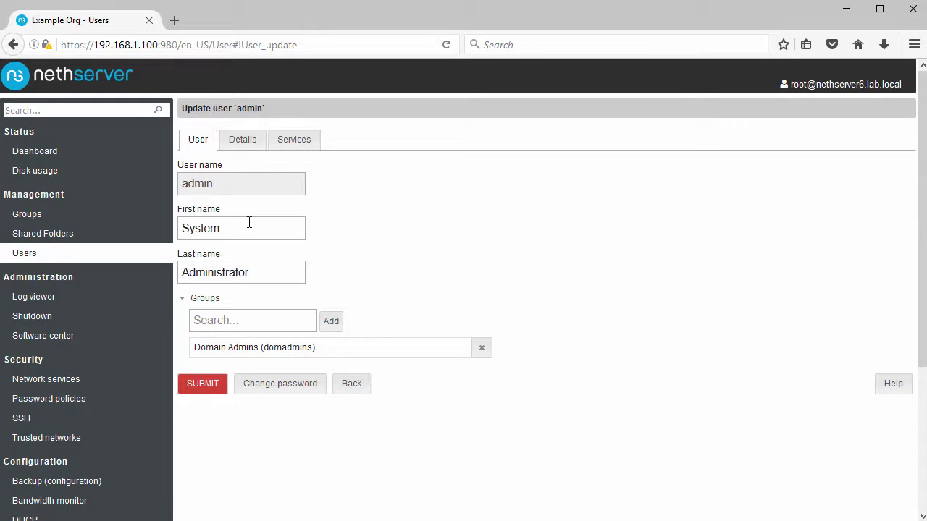
{"action": "left_click", "coordinate": [280, 384]}
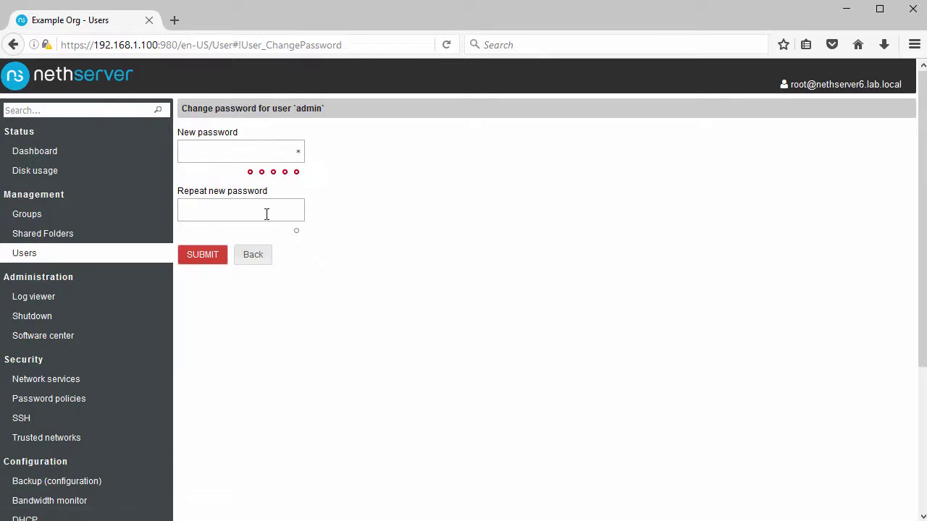
{"action": "left_click", "coordinate": [241, 150]}
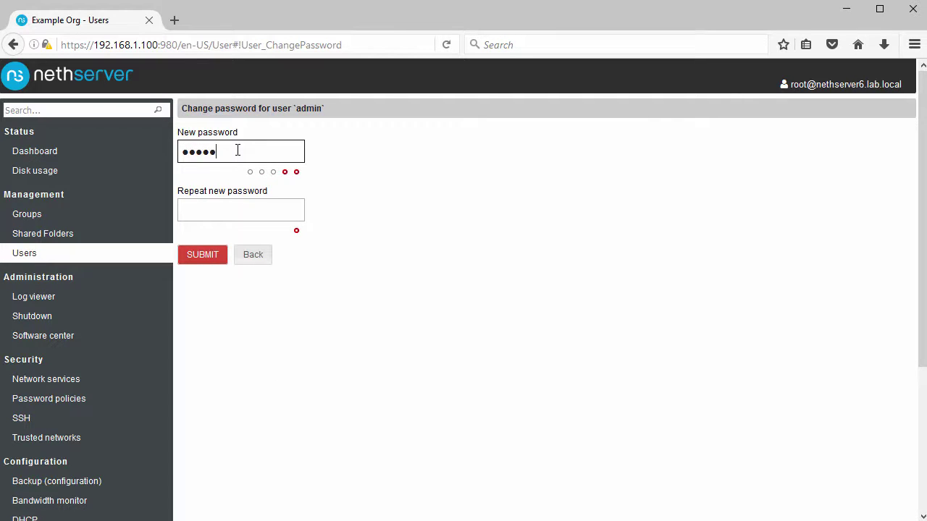
{"action": "key", "text": "Tab"}
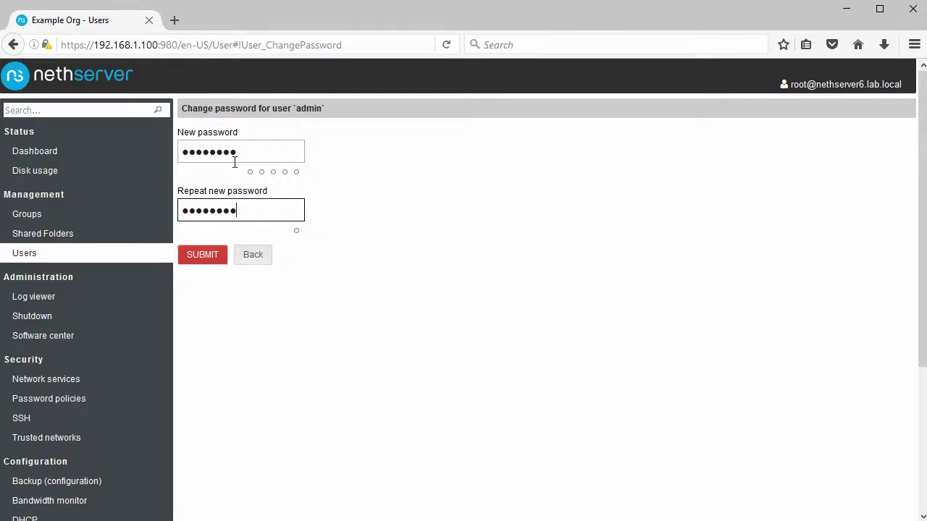
{"action": "left_click", "coordinate": [203, 255]}
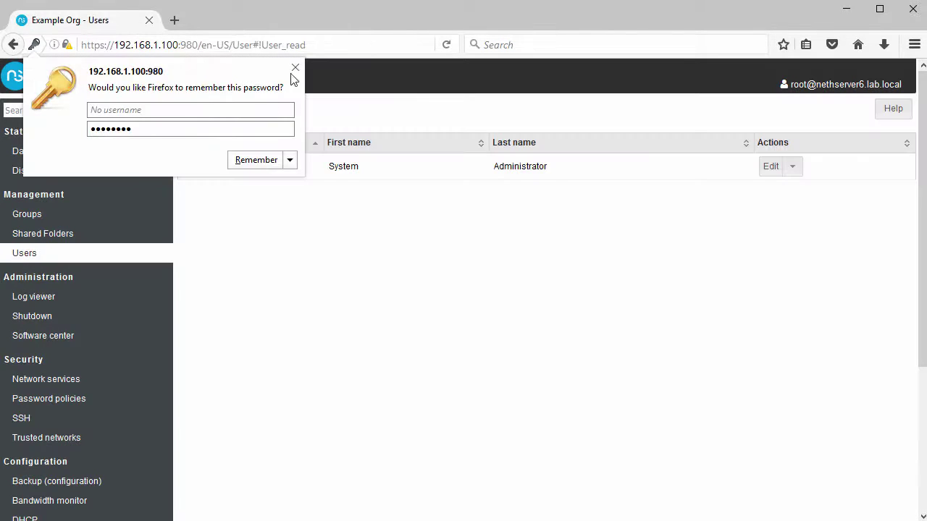
{"action": "left_click", "coordinate": [294, 68]}
{"action": "left_click", "coordinate": [225, 116]}
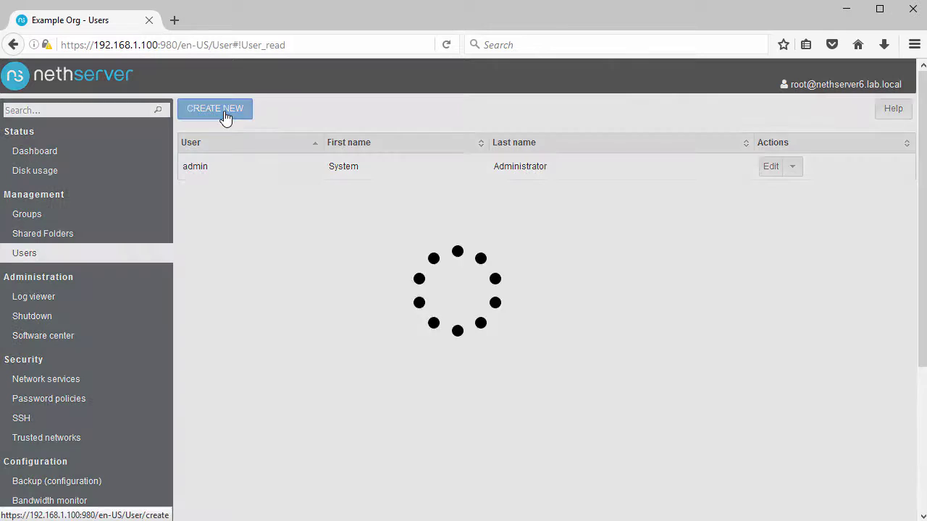
Create a new user account with its user name, first name and last name.
{"action": "left_click", "coordinate": [264, 186]}
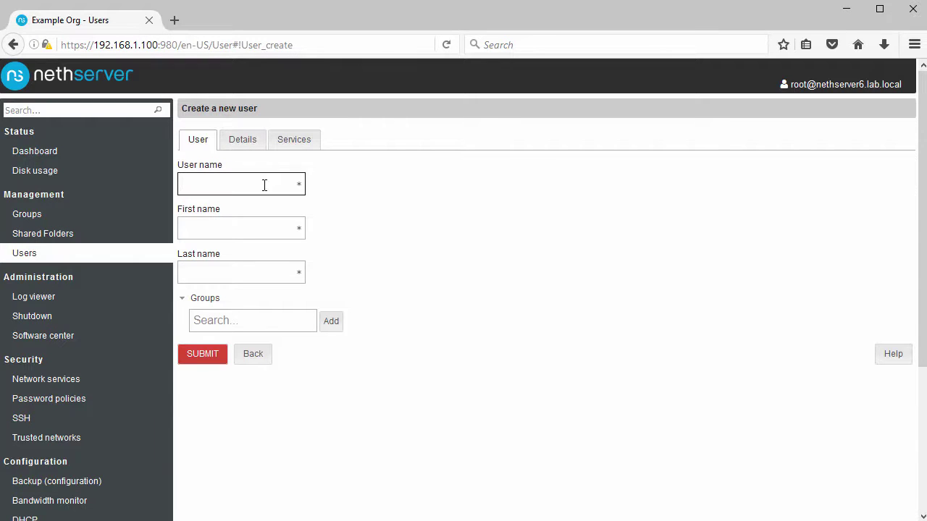
{"action": "type", "text": "john"}
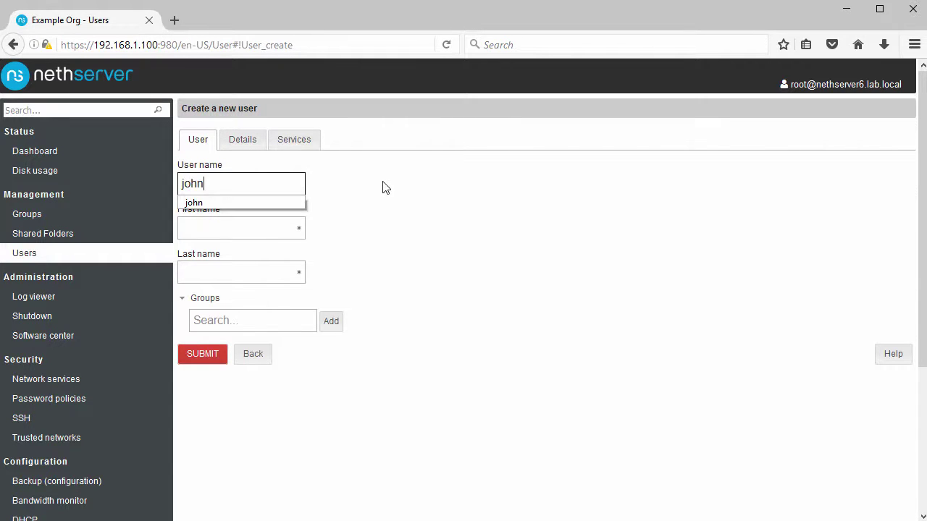
{"action": "key", "text": "Tab"}
{"action": "type", "text": "John"}
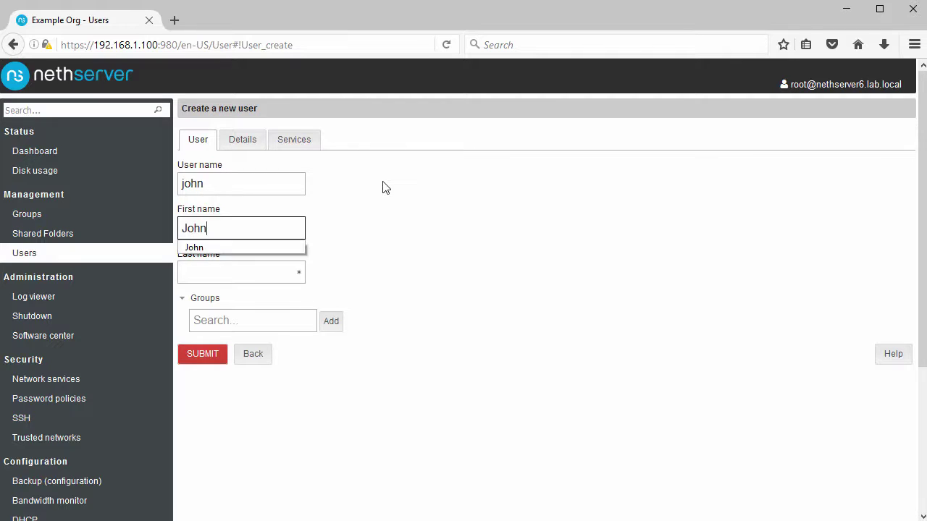
{"action": "key", "text": "Tab"}
{"action": "type", "text": "Smit"}
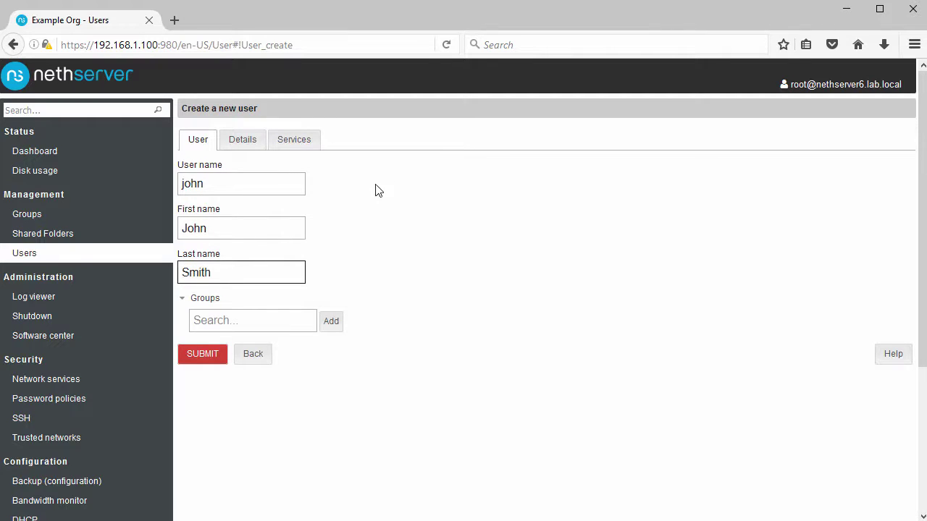
{"action": "left_click", "coordinate": [232, 148]}
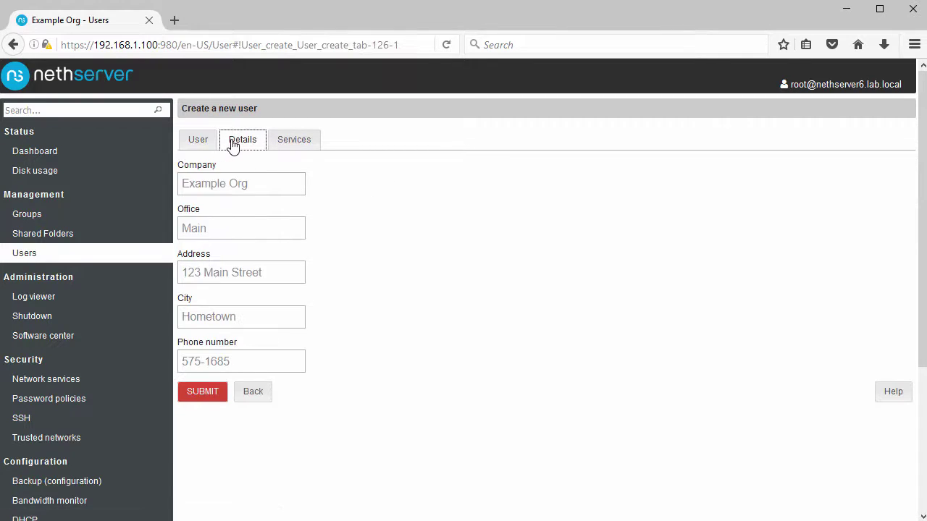
{"action": "left_click", "coordinate": [289, 147]}
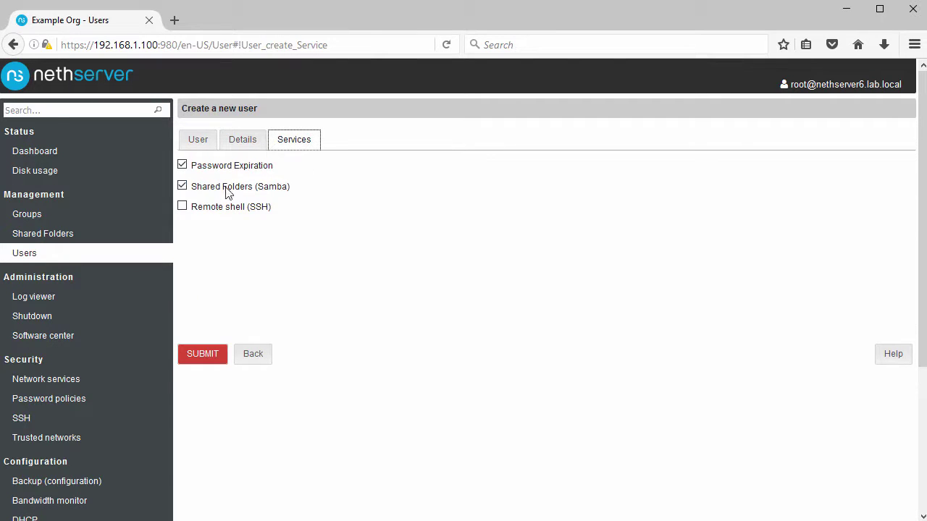
{"action": "left_click", "coordinate": [204, 355]}
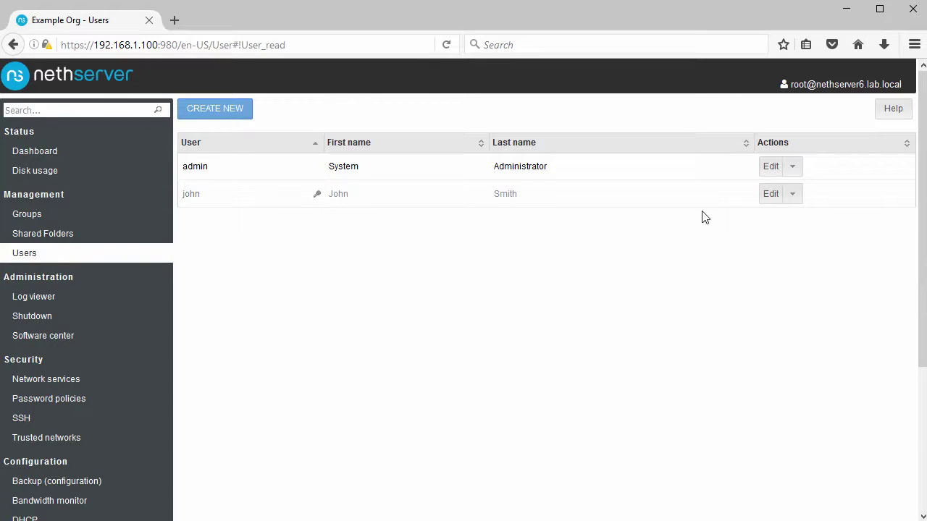
Set and confirm the new user's password, then dismiss Firefox's save-password prompt.
{"action": "left_click", "coordinate": [770, 195]}
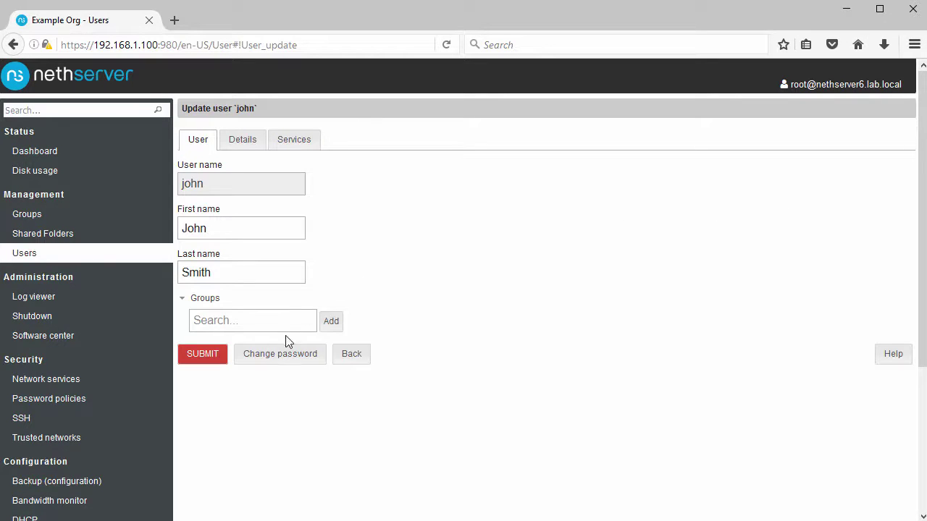
{"action": "left_click", "coordinate": [279, 354]}
{"action": "left_click", "coordinate": [261, 154]}
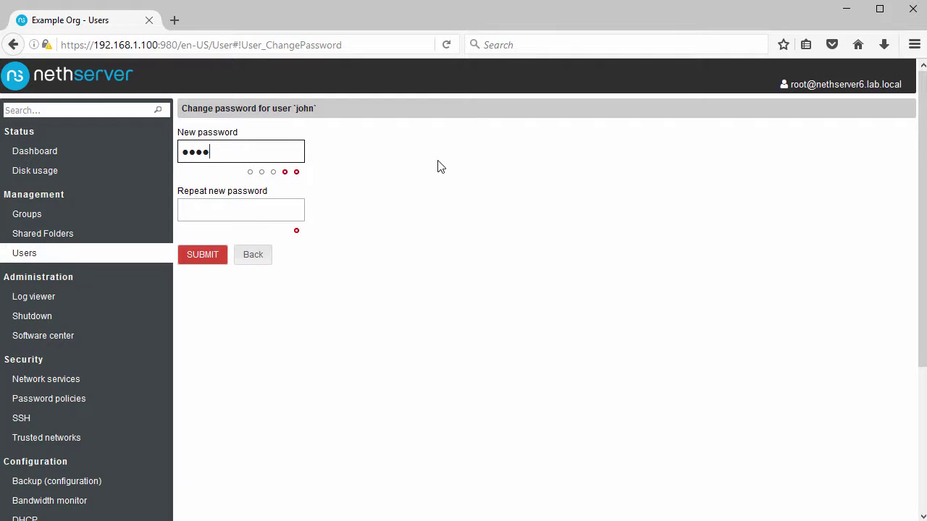
{"action": "key", "text": "Tab"}
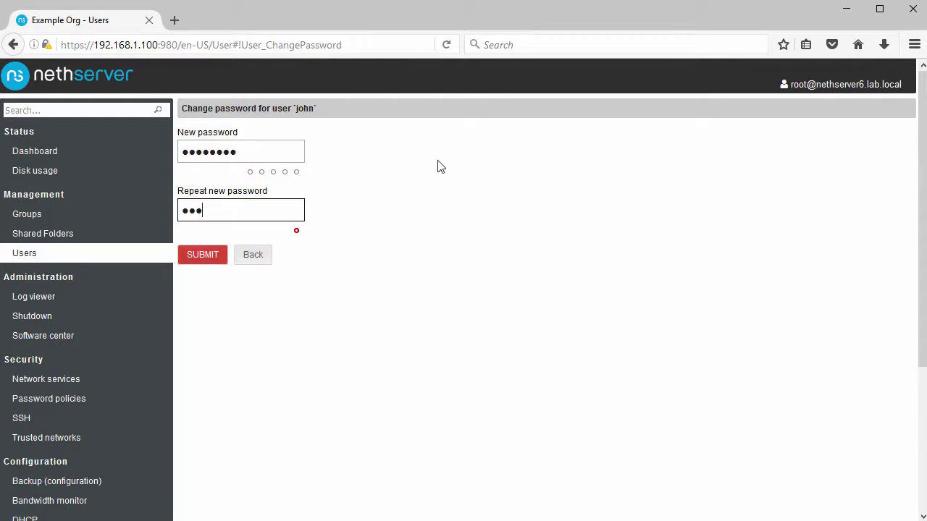
{"action": "left_click", "coordinate": [217, 257]}
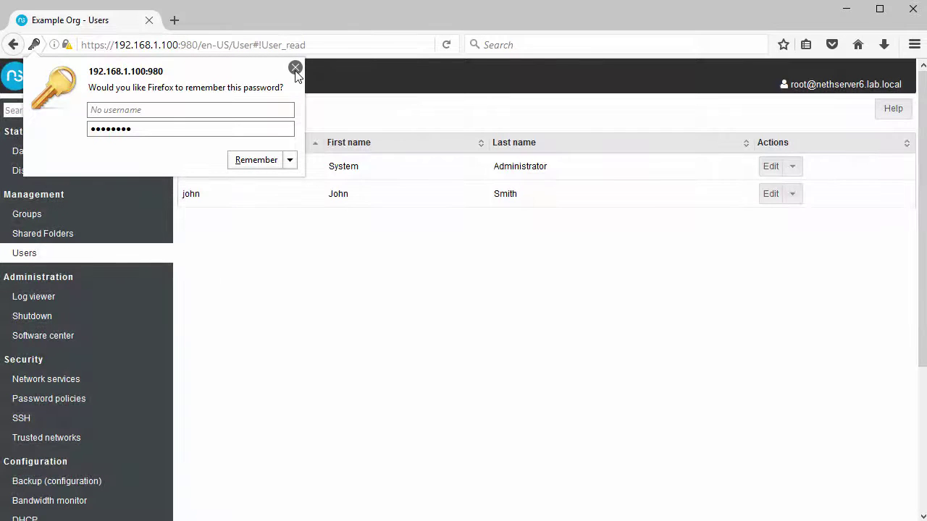
{"action": "left_click", "coordinate": [295, 68]}
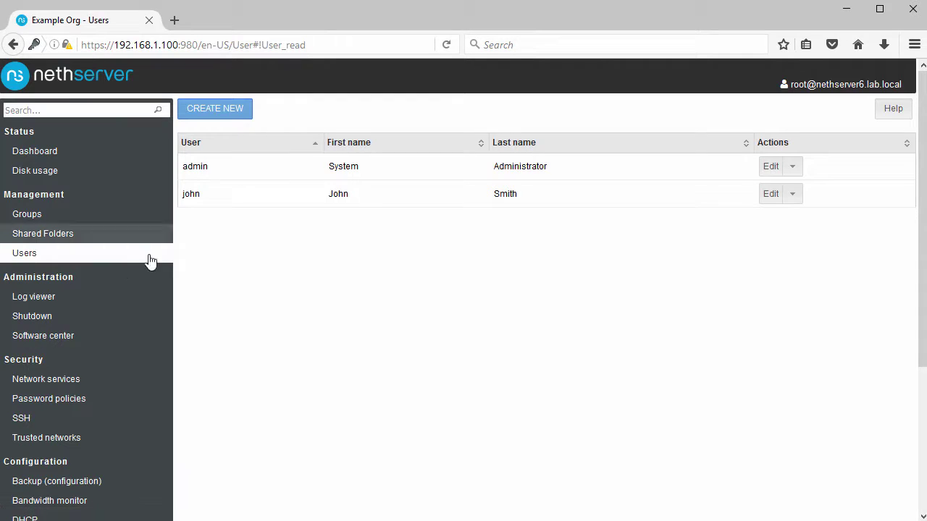
Enable ntopng bandwidth monitoring on eth0 (green) and eth1 (red) and submit.
{"action": "scroll", "coordinate": [98, 287], "scroll_direction": "down", "scroll_amount": 3}
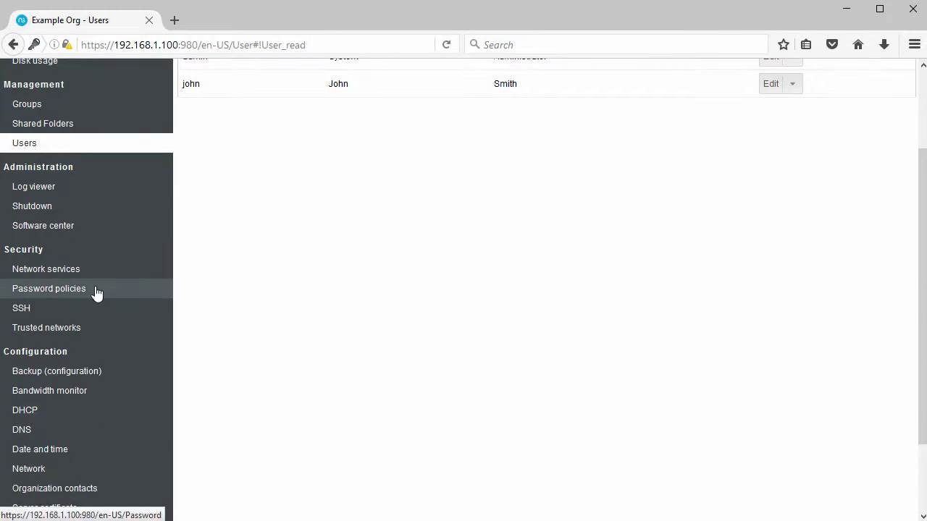
{"action": "scroll", "coordinate": [95, 293], "scroll_direction": "down", "scroll_amount": 3}
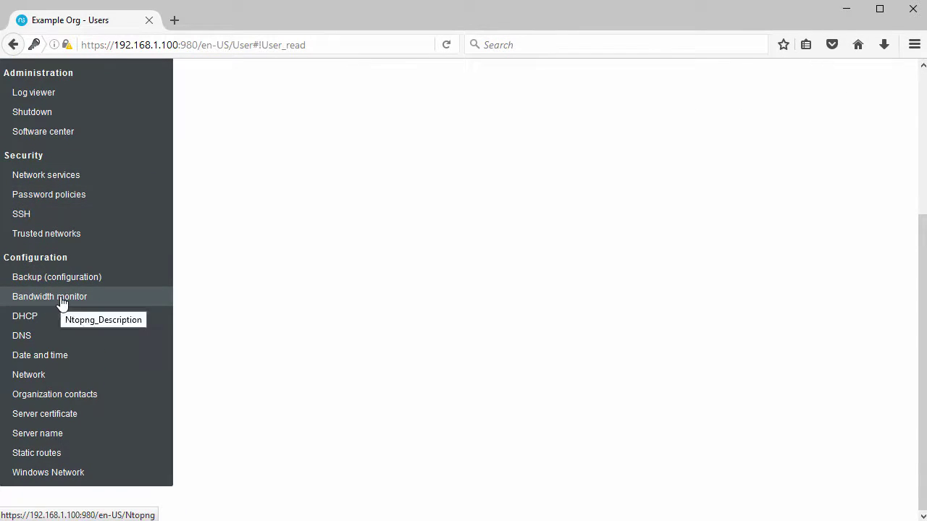
{"action": "left_click", "coordinate": [64, 302]}
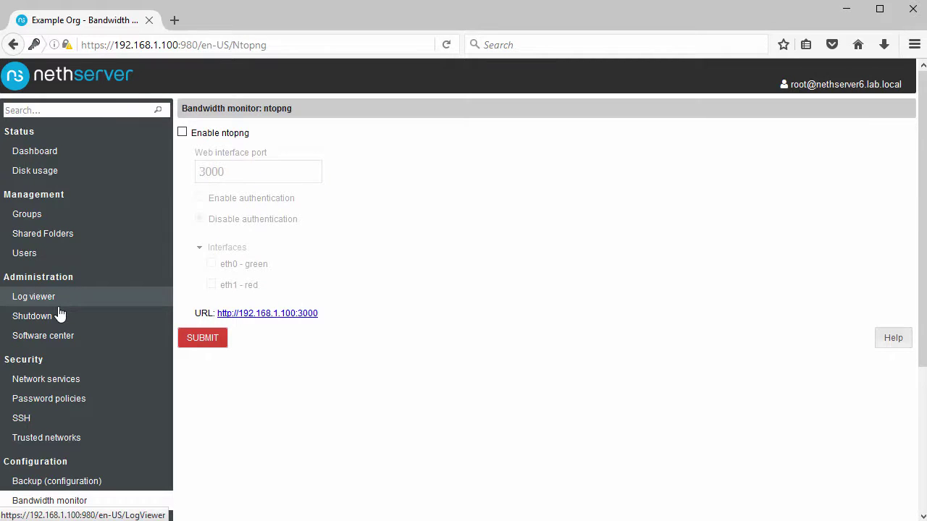
{"action": "left_click", "coordinate": [183, 134]}
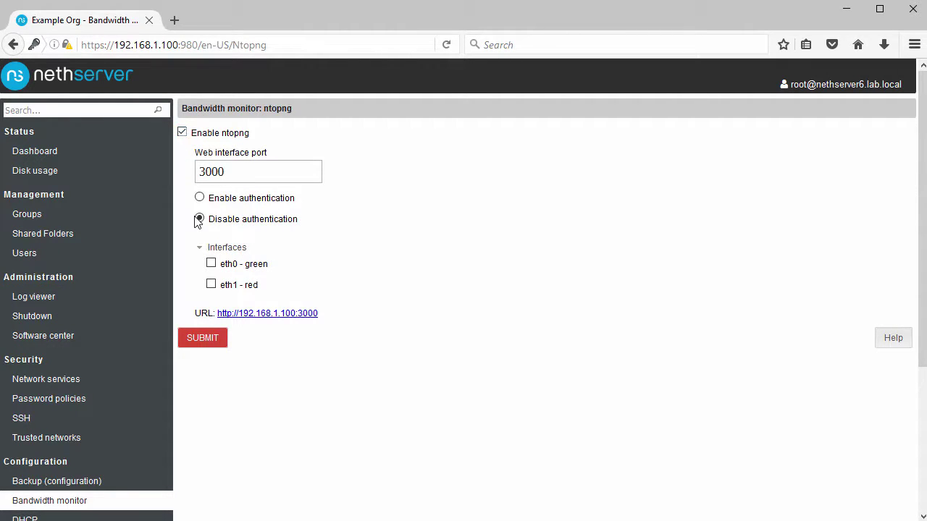
{"action": "left_click", "coordinate": [211, 263]}
{"action": "left_click", "coordinate": [211, 283]}
{"action": "left_click", "coordinate": [207, 342]}
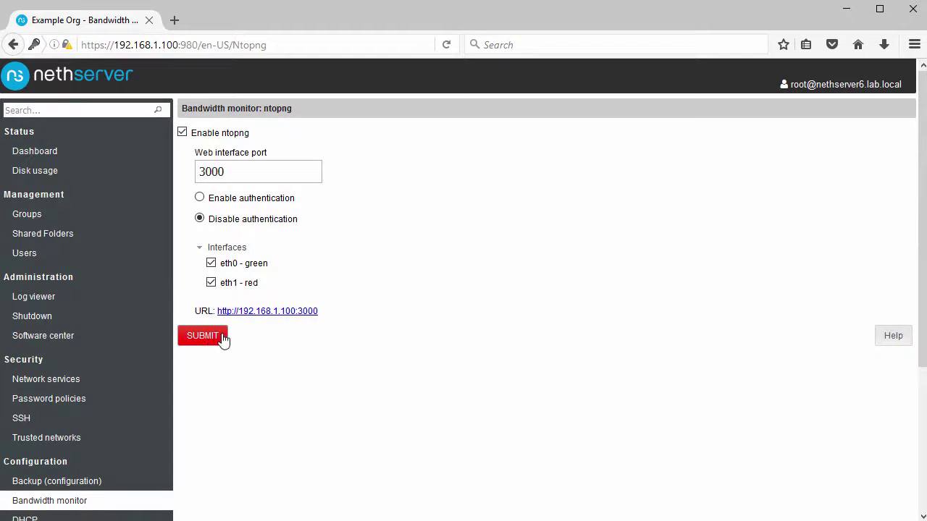
Open the ntopng dashboard on port 3000 to confirm it loads, then close it.
{"action": "left_click", "coordinate": [280, 318]}
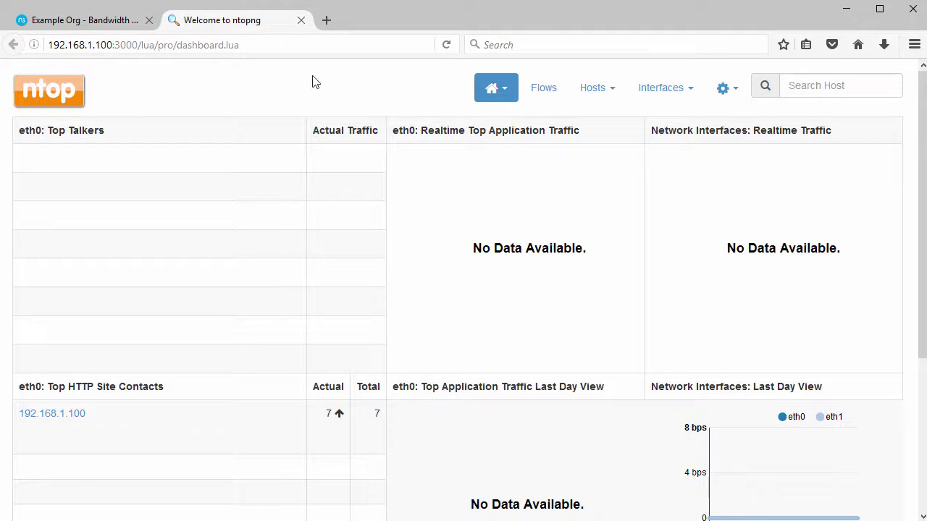
{"action": "left_click", "coordinate": [301, 20]}
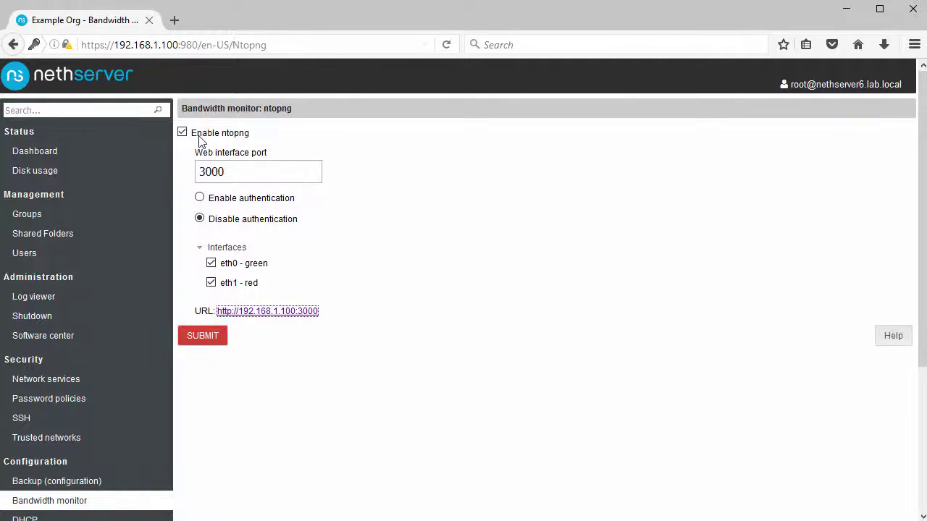
{"action": "scroll", "coordinate": [114, 267], "scroll_direction": "down", "scroll_amount": 3}
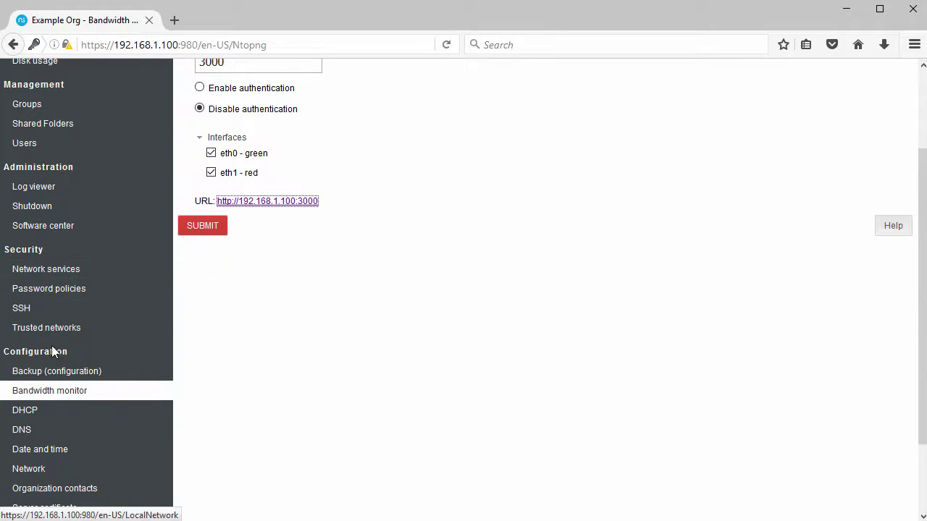
{"action": "left_click", "coordinate": [42, 411]}
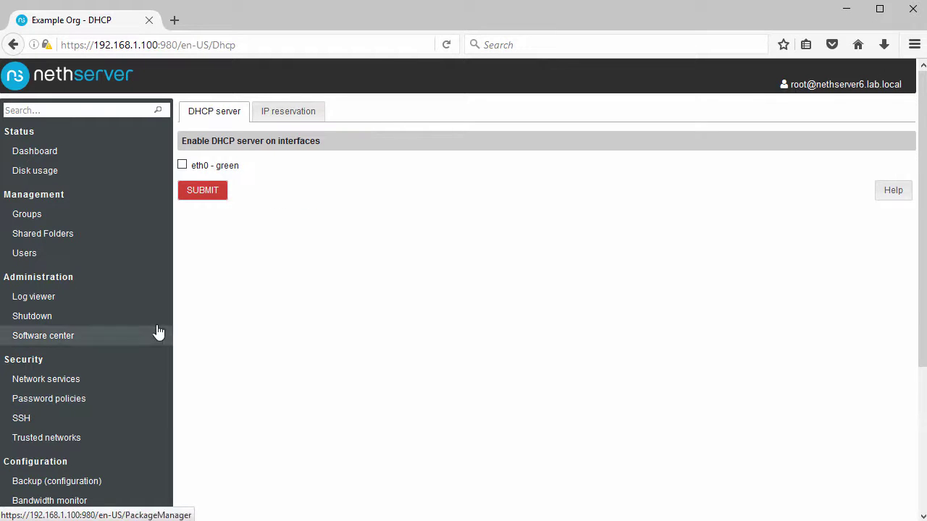
Enable DHCP on eth0 for 192.168.1.50–192.168.1.90 with gateway 192.168.1.2 and DNS 8.8.8.8.
{"action": "left_click", "coordinate": [182, 165]}
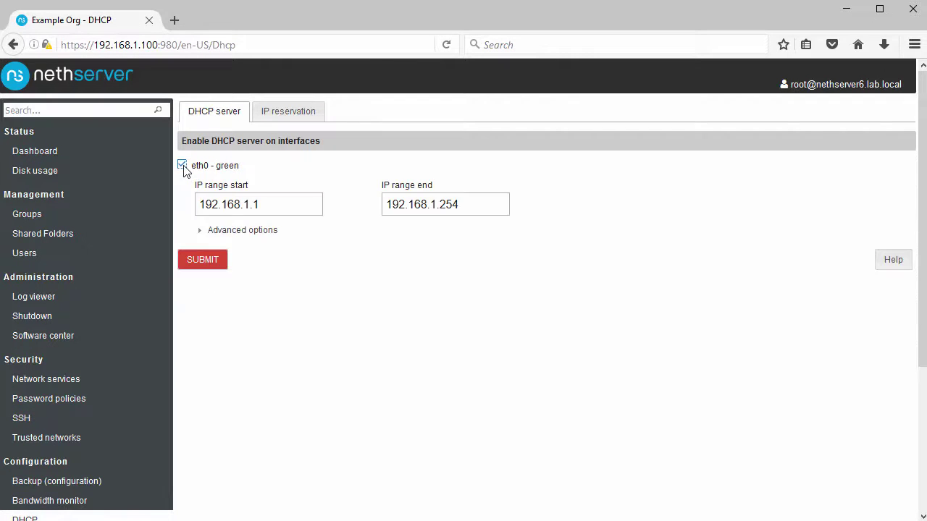
{"action": "left_click", "coordinate": [284, 204]}
{"action": "type", "text": "50"}
{"action": "key", "text": "Tab"}
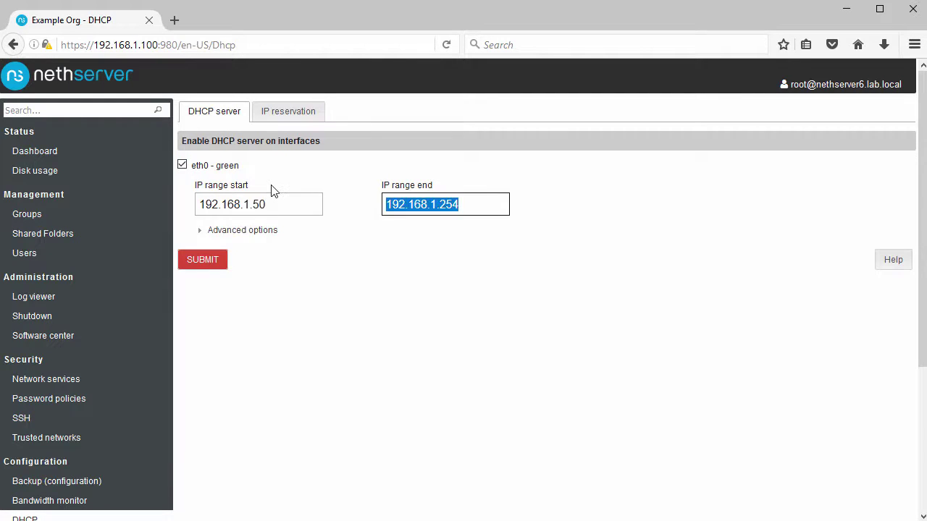
{"action": "key", "text": "End"}
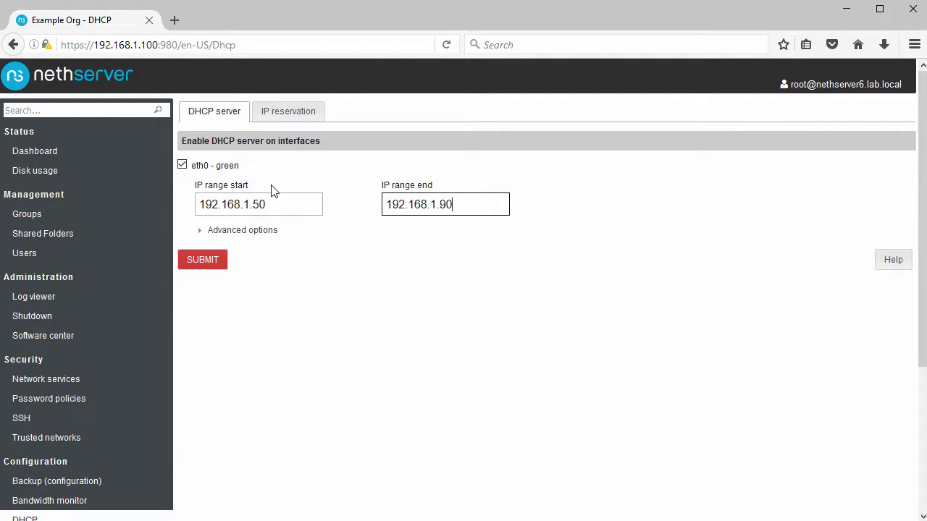
{"action": "left_click", "coordinate": [220, 230]}
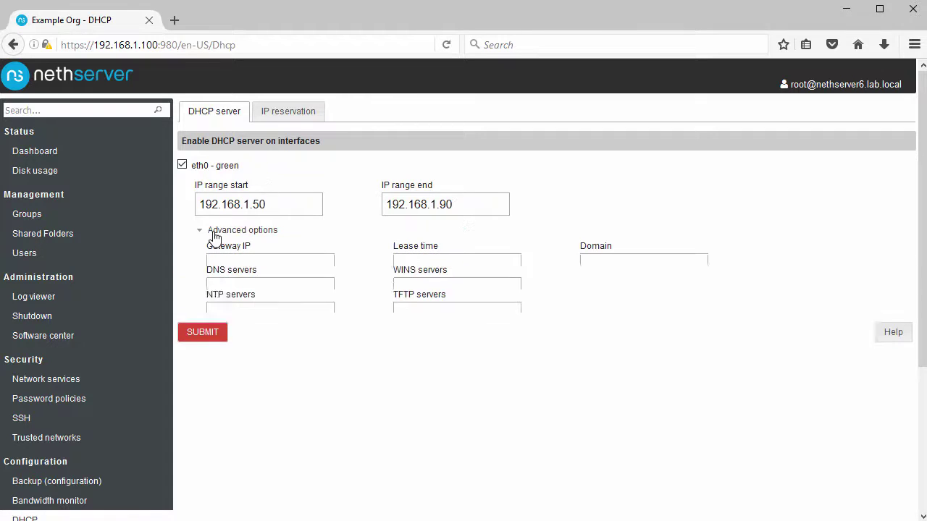
{"action": "left_click", "coordinate": [251, 263]}
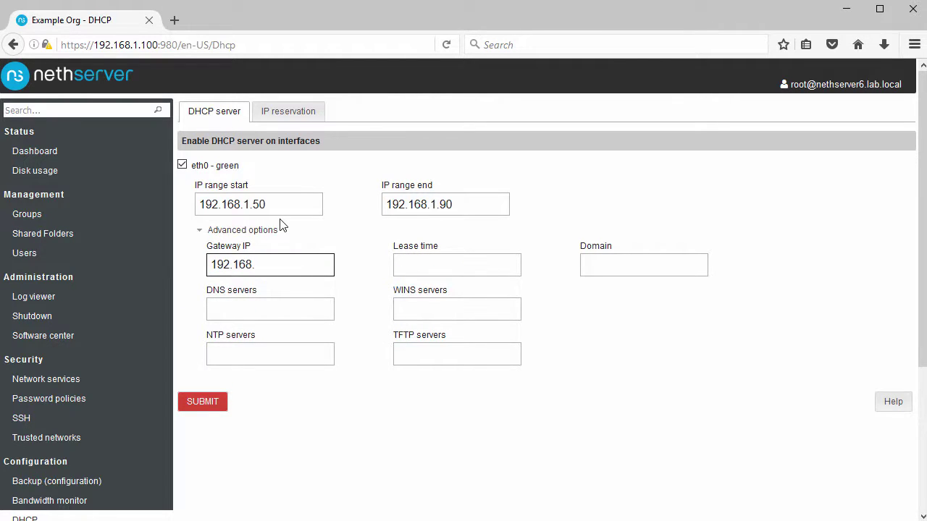
{"action": "left_click", "coordinate": [279, 309]}
{"action": "type", "text": "8.8.8.8"}
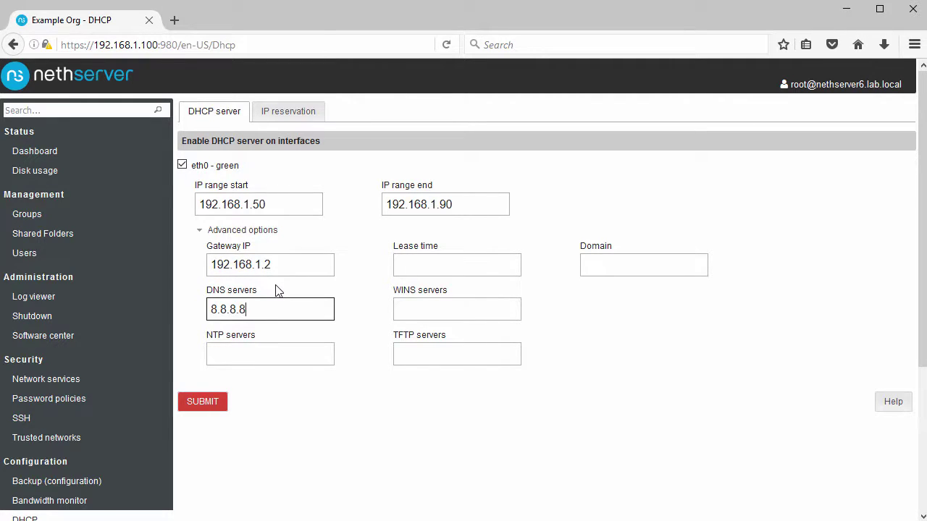
{"action": "left_click", "coordinate": [205, 403]}
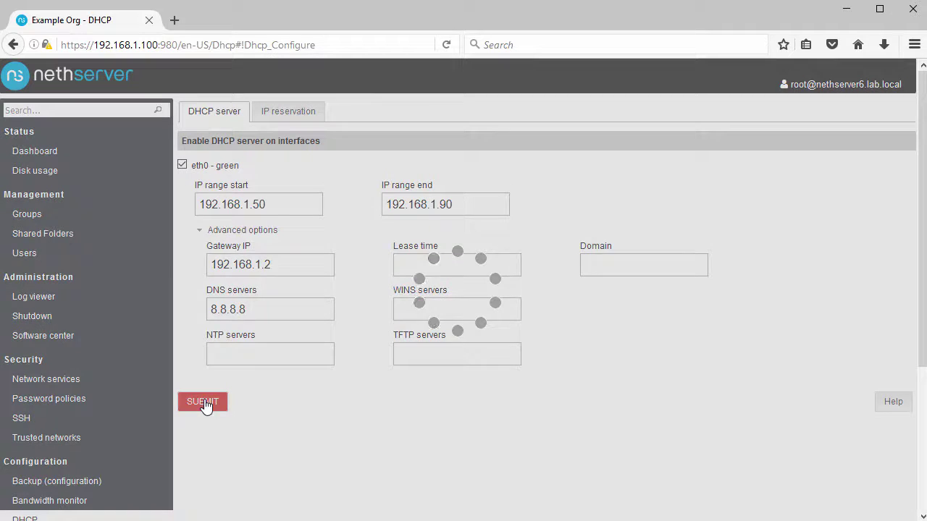
Check the workgroup name in the Windows network settings.
{"action": "scroll", "coordinate": [118, 366], "scroll_direction": "down", "scroll_amount": 5}
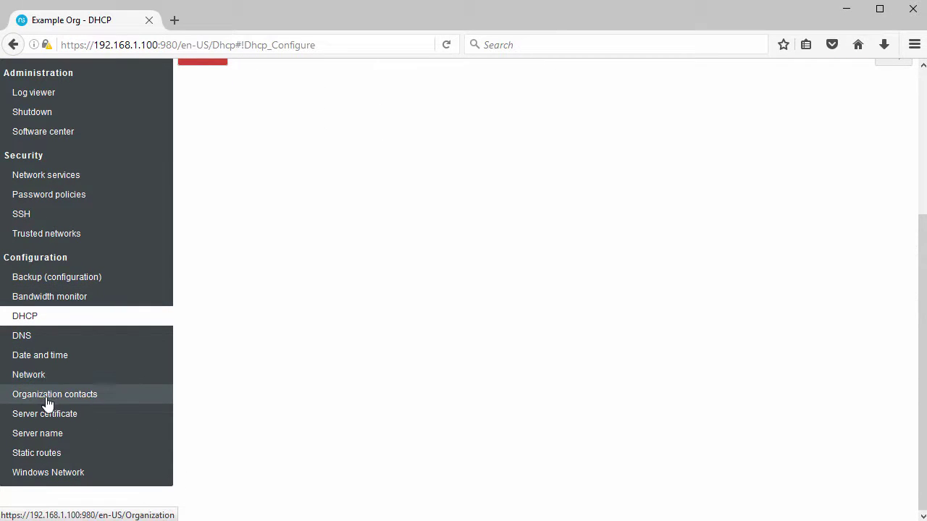
{"action": "left_click", "coordinate": [48, 472]}
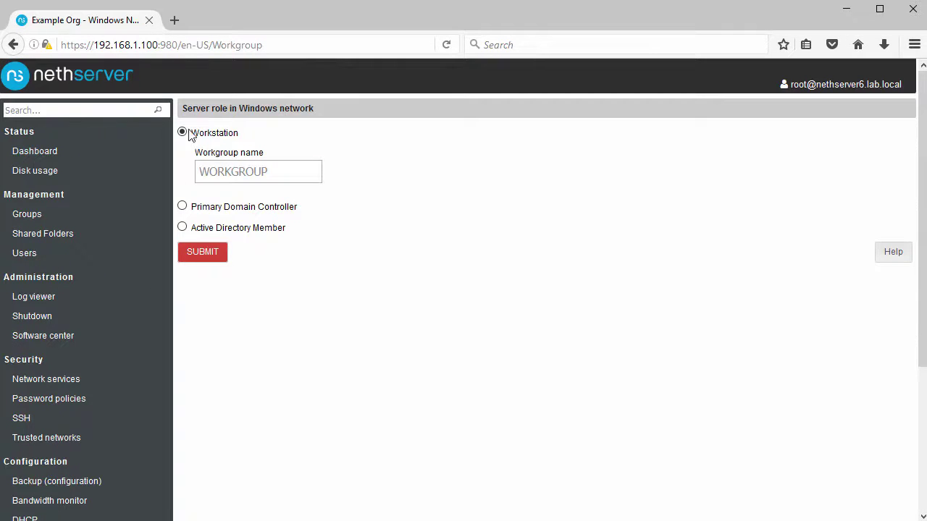
{"action": "left_click", "coordinate": [263, 178]}
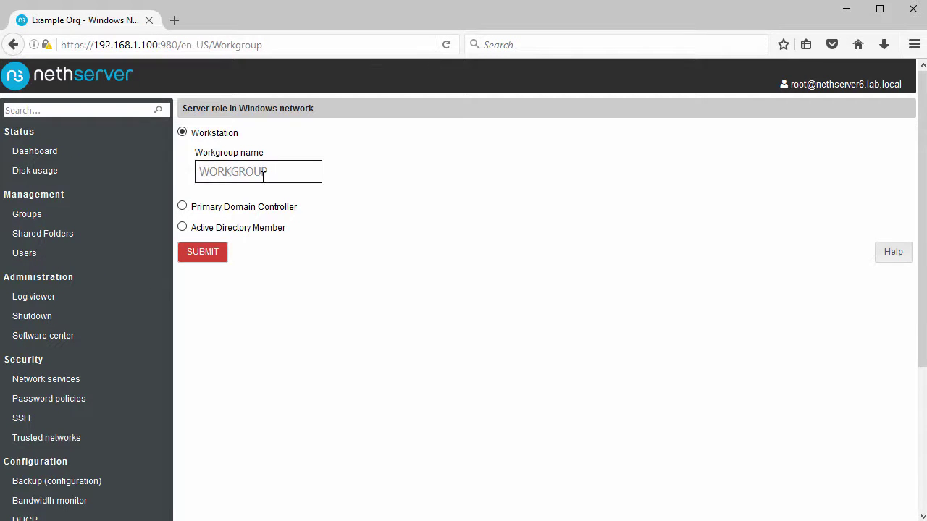
{"action": "left_click", "coordinate": [41, 236]}
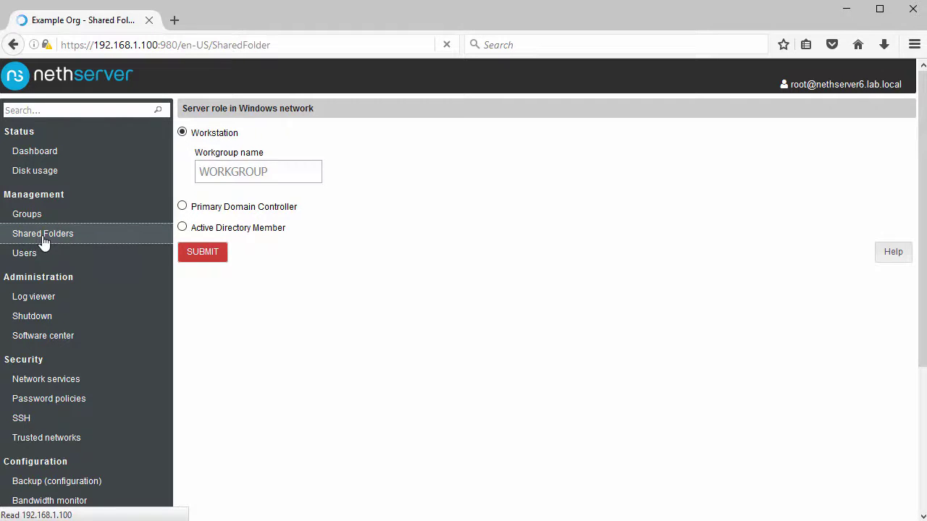
Start a new shared folder named testshare01 with description Test Share.
{"action": "left_click", "coordinate": [220, 113]}
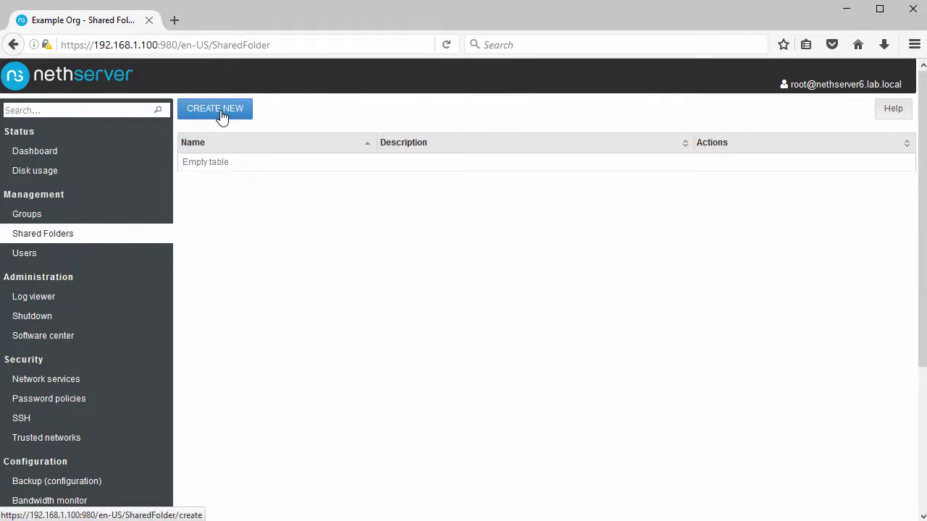
{"action": "left_click", "coordinate": [232, 177]}
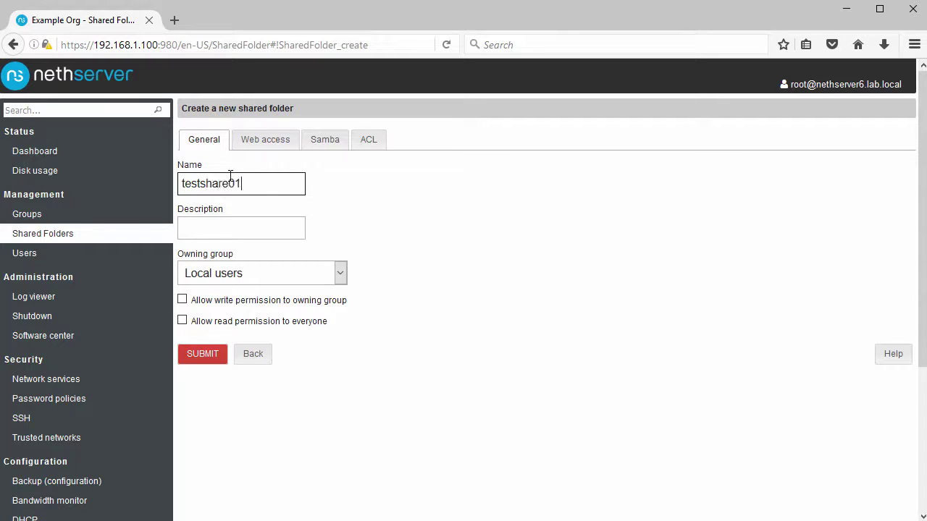
{"action": "left_click", "coordinate": [239, 223]}
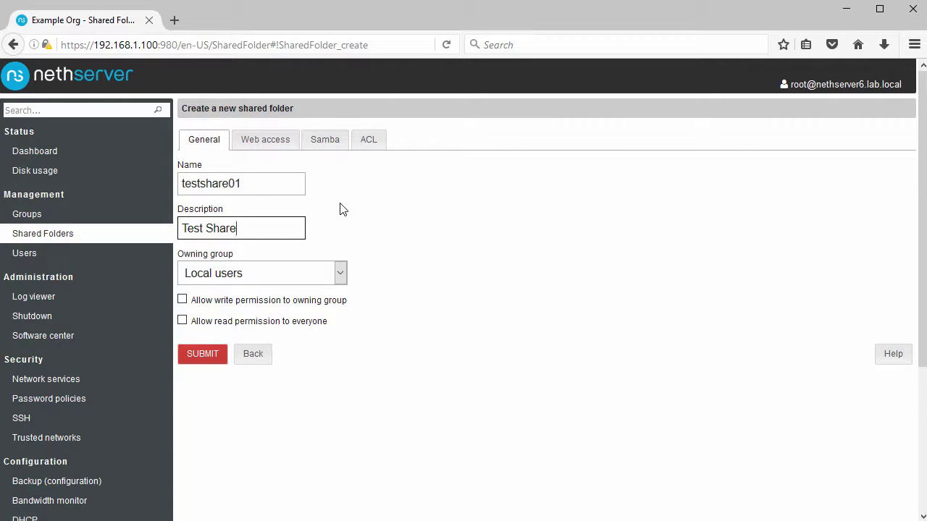
{"action": "left_click", "coordinate": [183, 302]}
Require a password for the folder's web access, review Samba and ACL settings, and create it.
{"action": "left_click", "coordinate": [272, 148]}
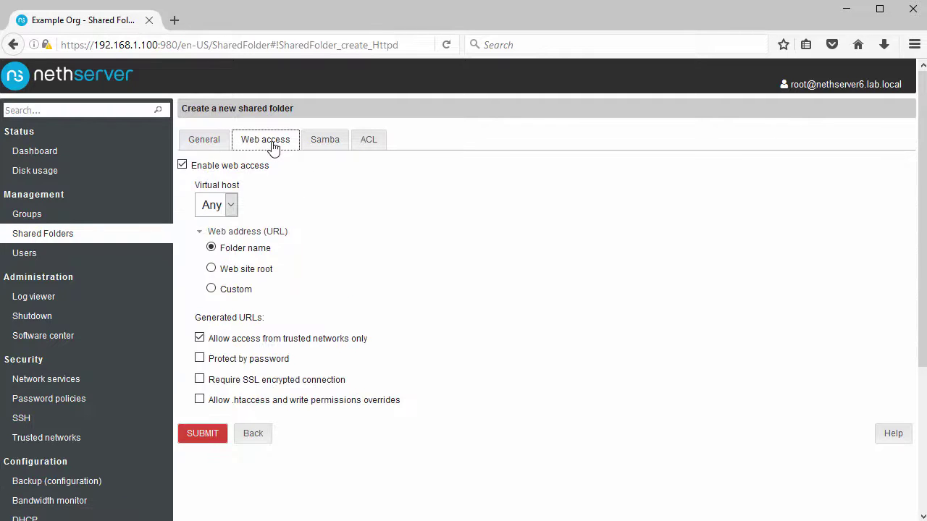
{"action": "left_click", "coordinate": [200, 358]}
{"action": "left_click", "coordinate": [256, 382]}
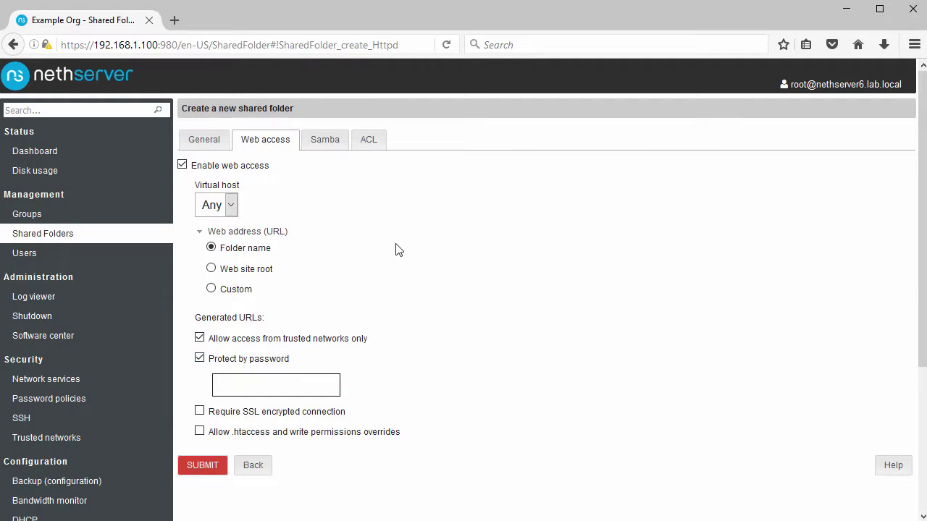
{"action": "type", "text": "password"}
{"action": "left_click", "coordinate": [329, 145]}
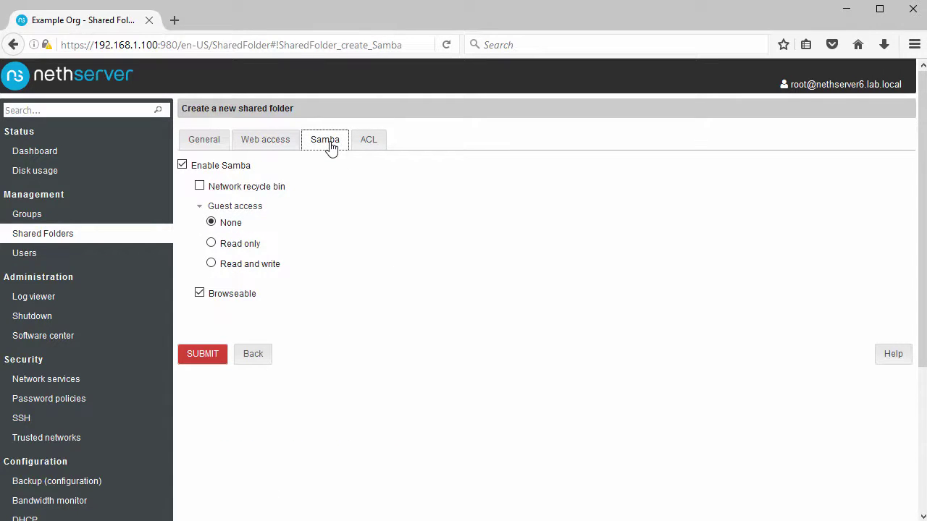
{"action": "left_click", "coordinate": [364, 145]}
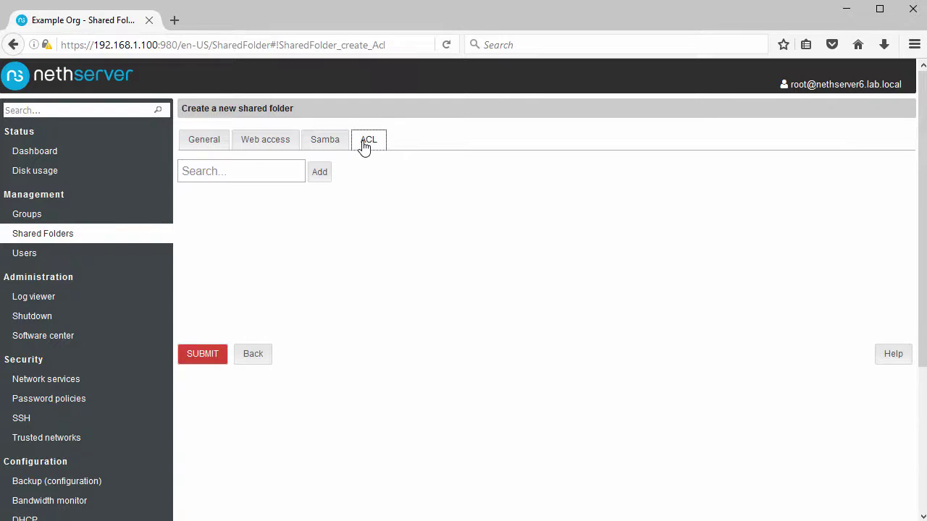
{"action": "left_click", "coordinate": [215, 144]}
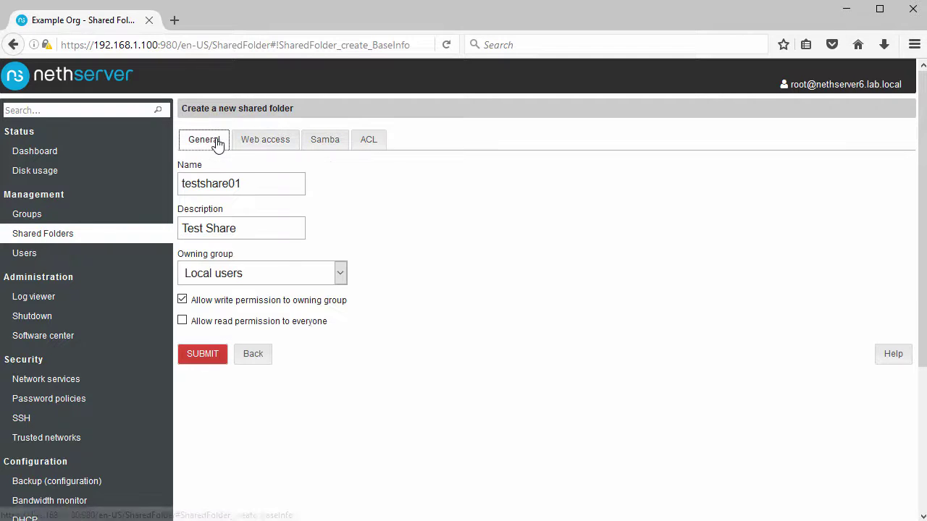
{"action": "left_click", "coordinate": [202, 354]}
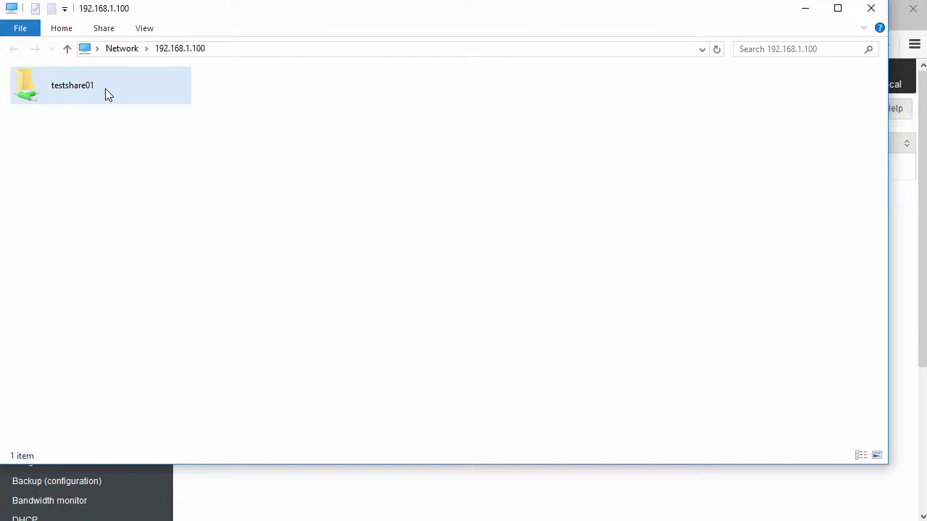
Open testshare01 on 192.168.1.100, logging in with the user's name and password.
{"action": "double_click", "coordinate": [105, 88]}
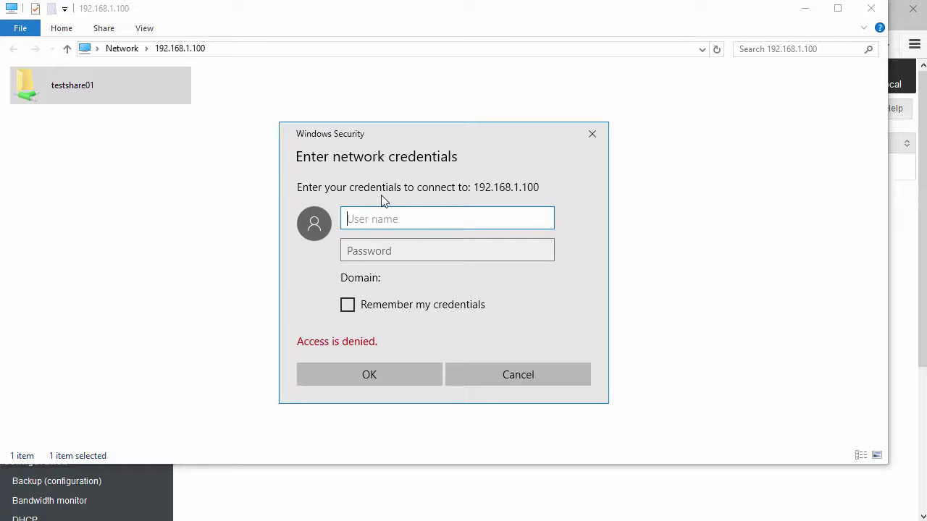
{"action": "type", "text": "john"}
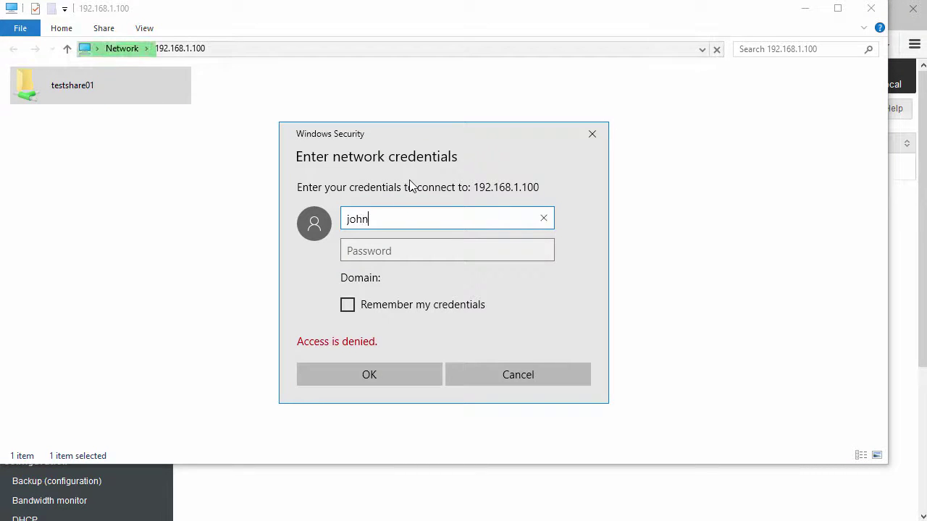
{"action": "key", "text": "Tab"}
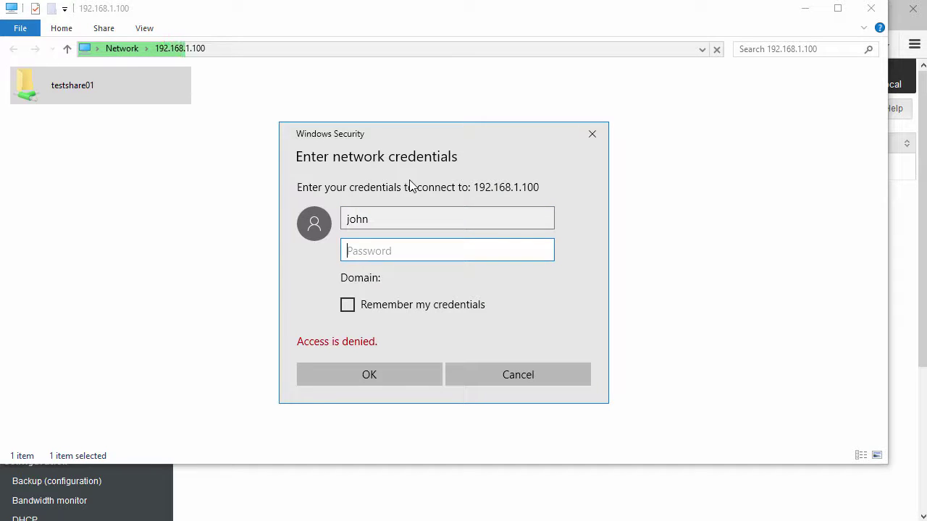
{"action": "type", "text": "******"}
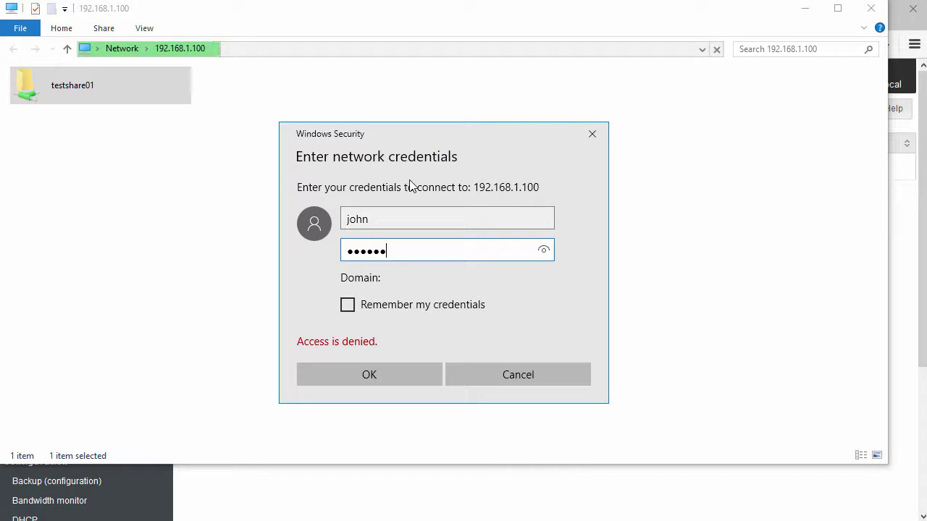
{"action": "type", "text": "*"}
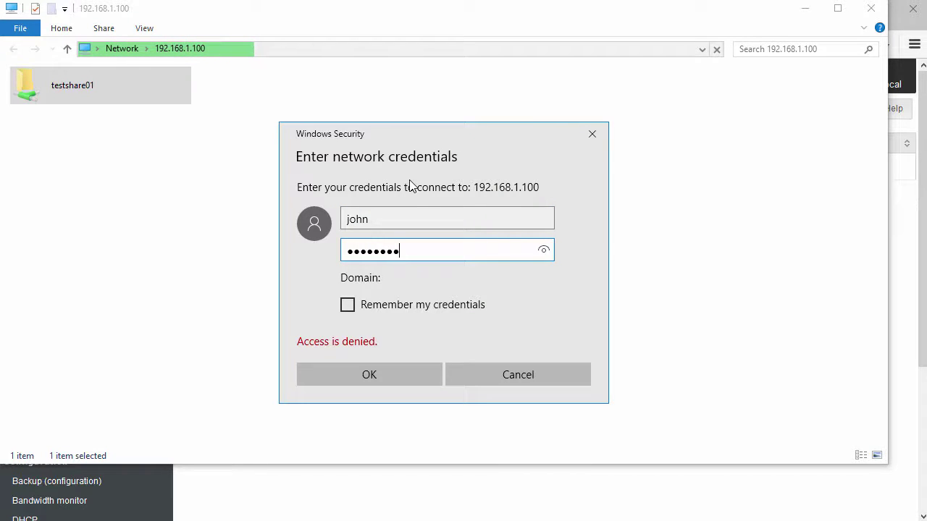
{"action": "left_click", "coordinate": [370, 374]}
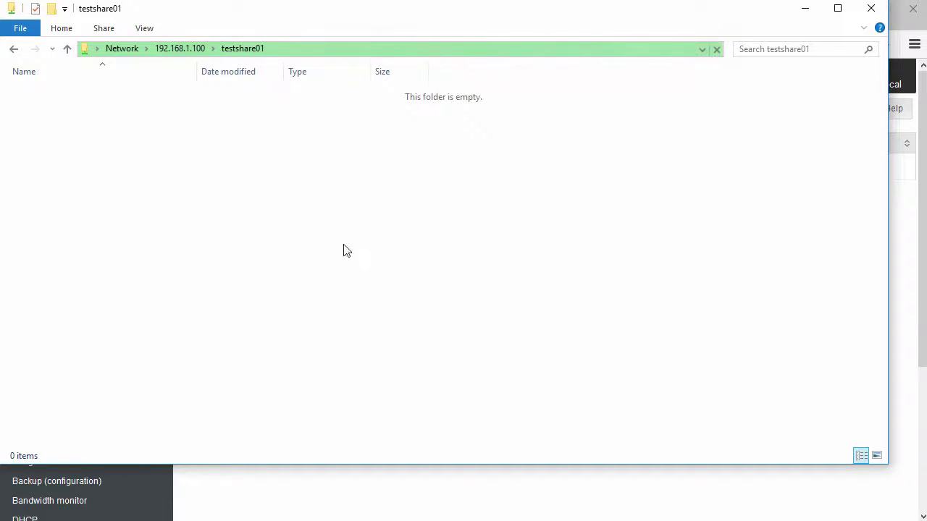
Create an empty text file named TestFile.txt in testshare01, then minimize Explorer.
{"action": "right_click", "coordinate": [217, 139]}
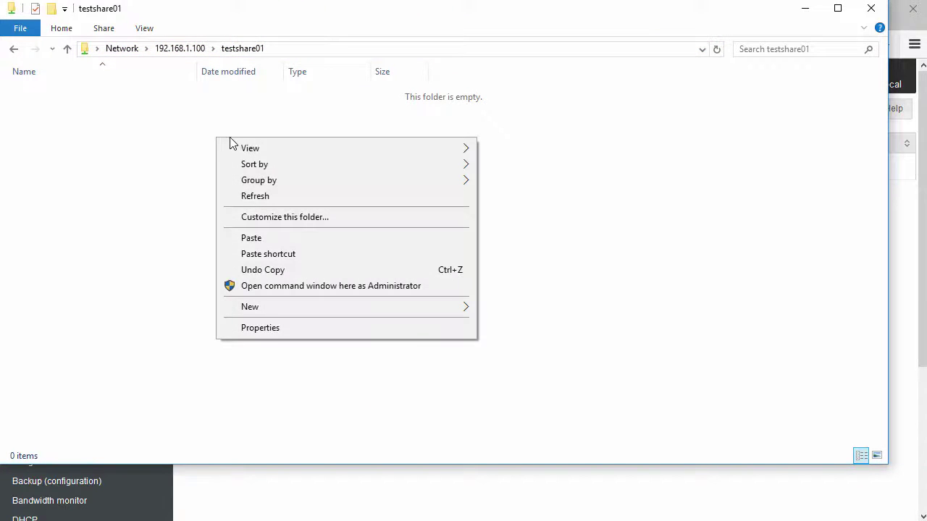
{"action": "mouse_move", "coordinate": [329, 306]}
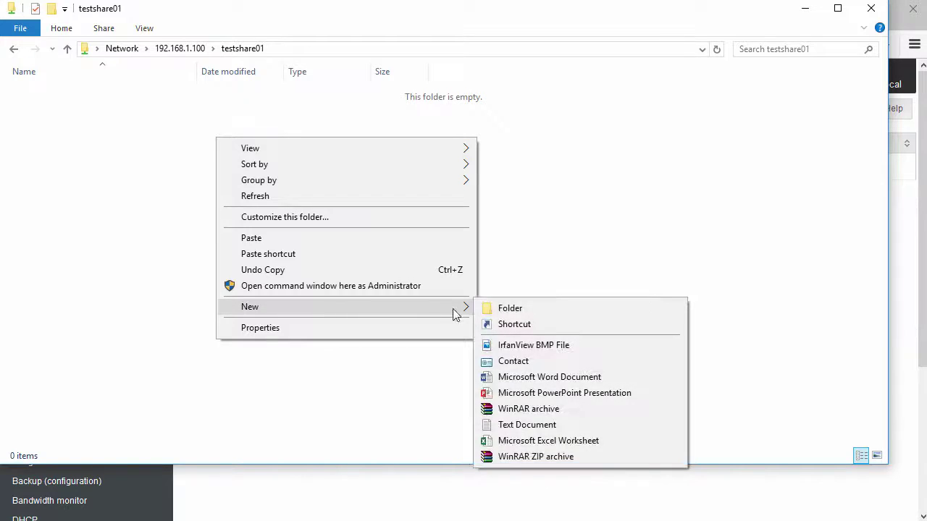
{"action": "left_click", "coordinate": [507, 425]}
{"action": "type", "text": "Test"}
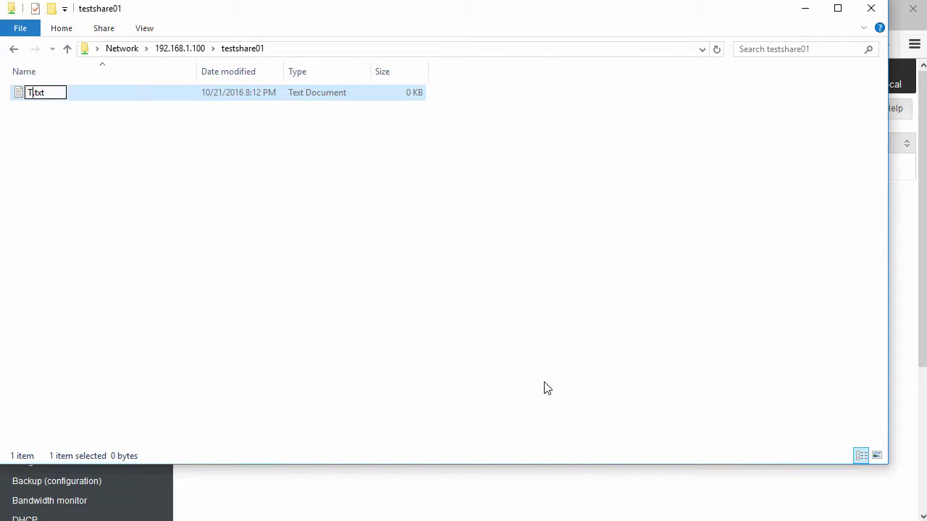
{"action": "type", "text": "File"}
{"action": "key", "text": "Return"}
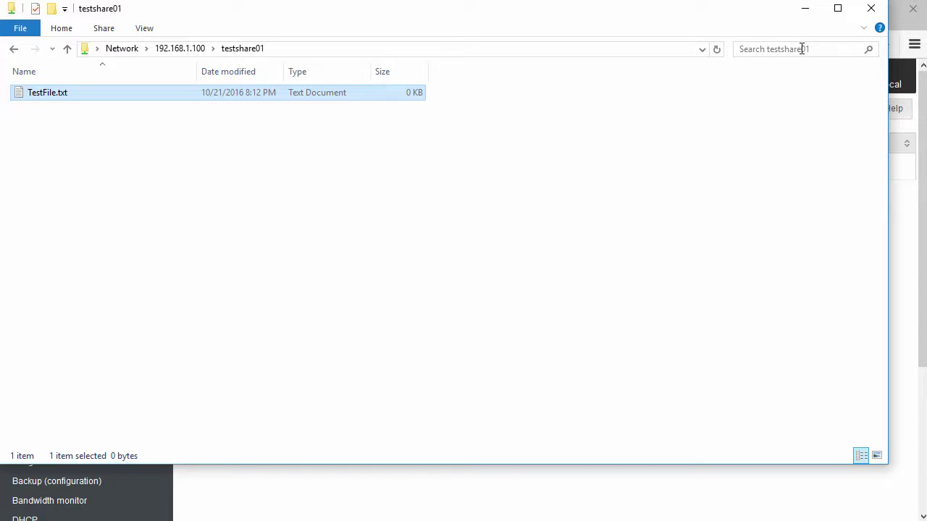
{"action": "left_click", "coordinate": [807, 13]}
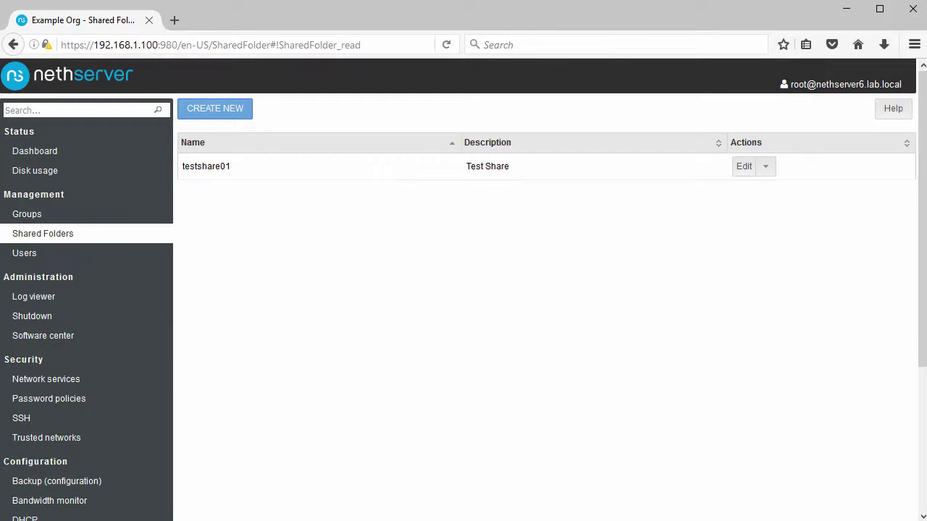
In a new Firefox window, browse to 192.168.1.100/testshare01.
{"action": "key", "text": "ctrl+n"}
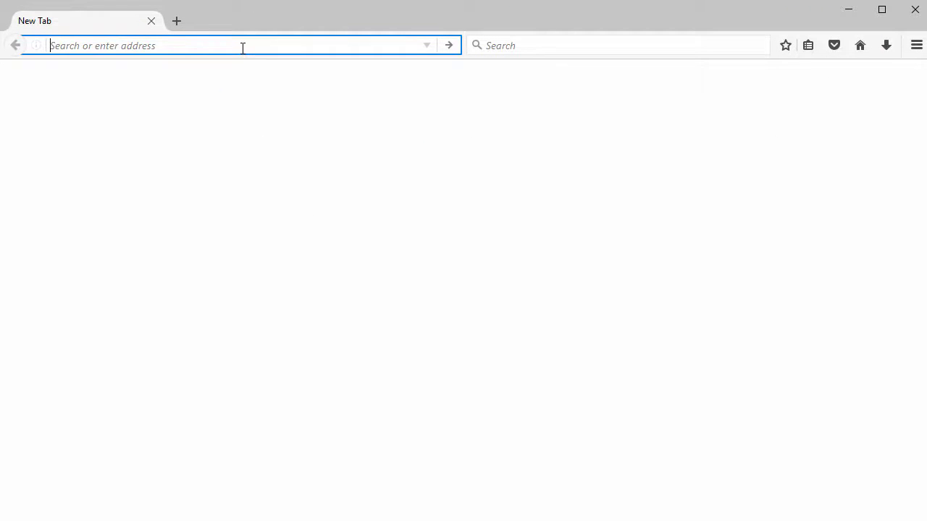
{"action": "type", "text": "192.168.1.1"}
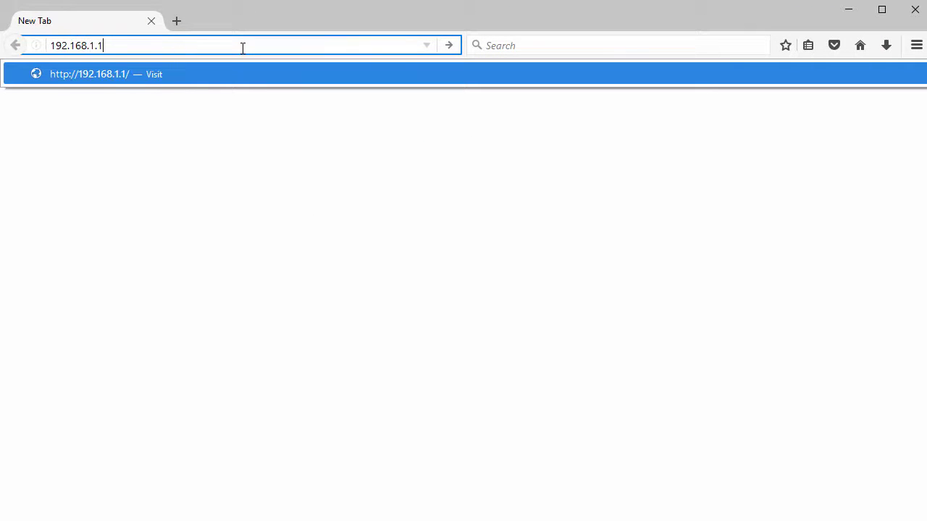
{"action": "type", "text": "00"}
{"action": "key", "text": "Return"}
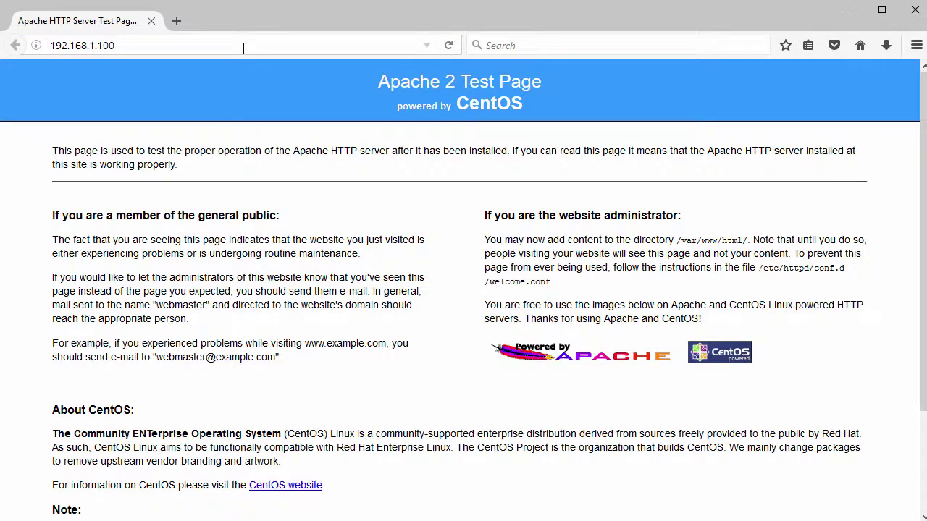
{"action": "scroll", "coordinate": [253, 195], "scroll_direction": "down", "scroll_amount": 3}
{"action": "scroll", "coordinate": [254, 177], "scroll_direction": "up", "scroll_amount": 3}
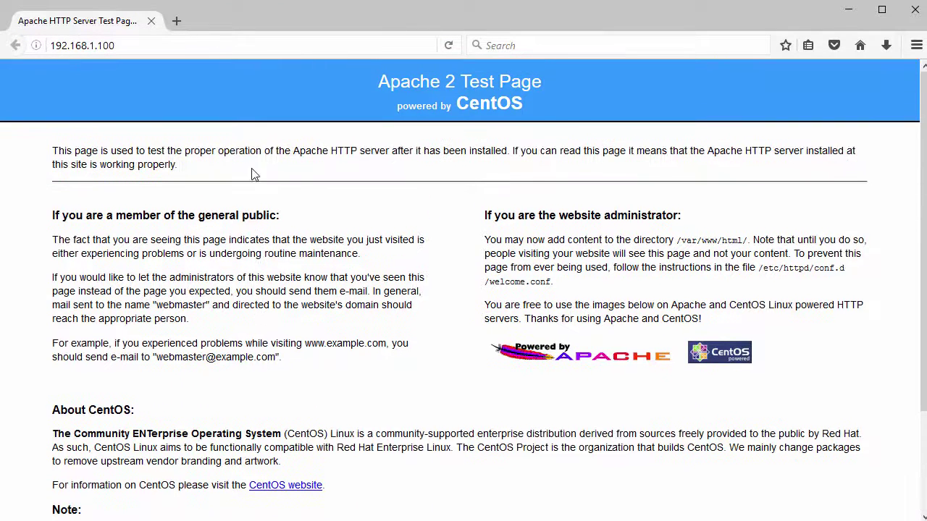
{"action": "left_click", "coordinate": [178, 45]}
{"action": "type", "text": "/t"}
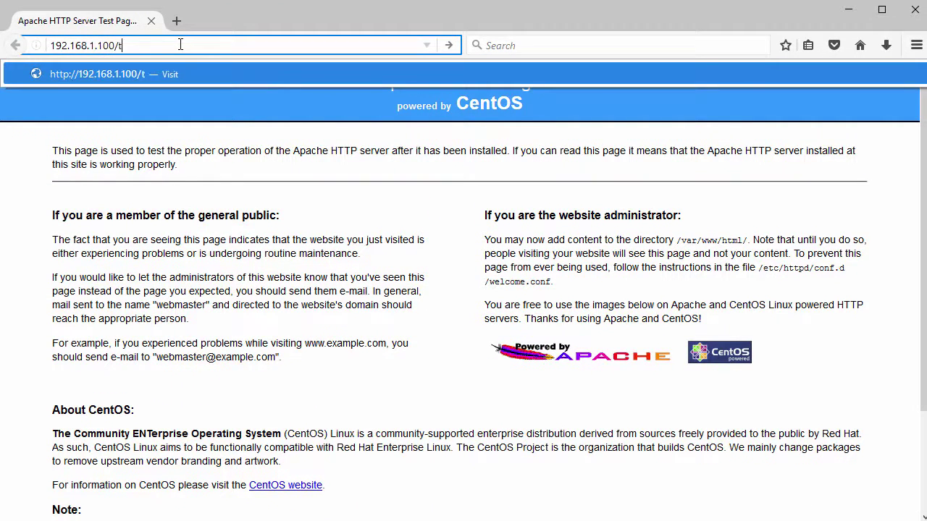
{"action": "type", "text": "estshare01"}
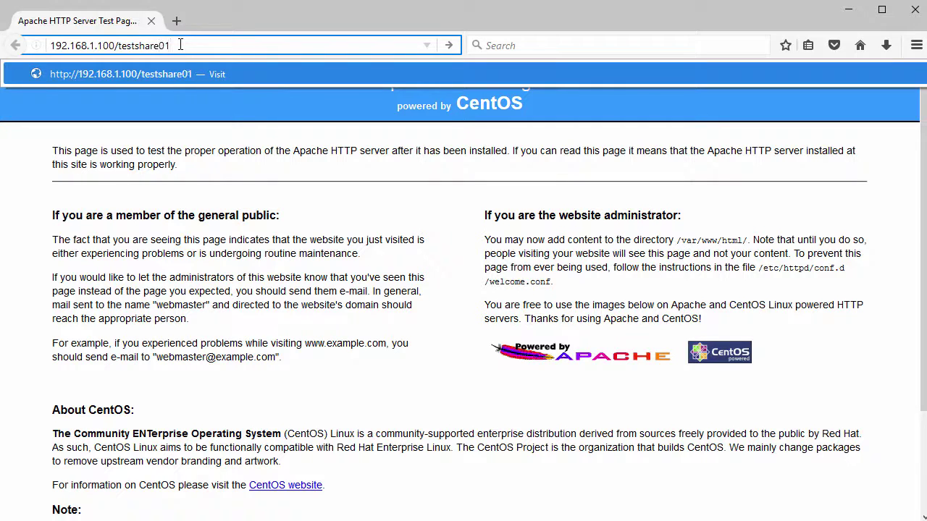
{"action": "key", "text": "Return"}
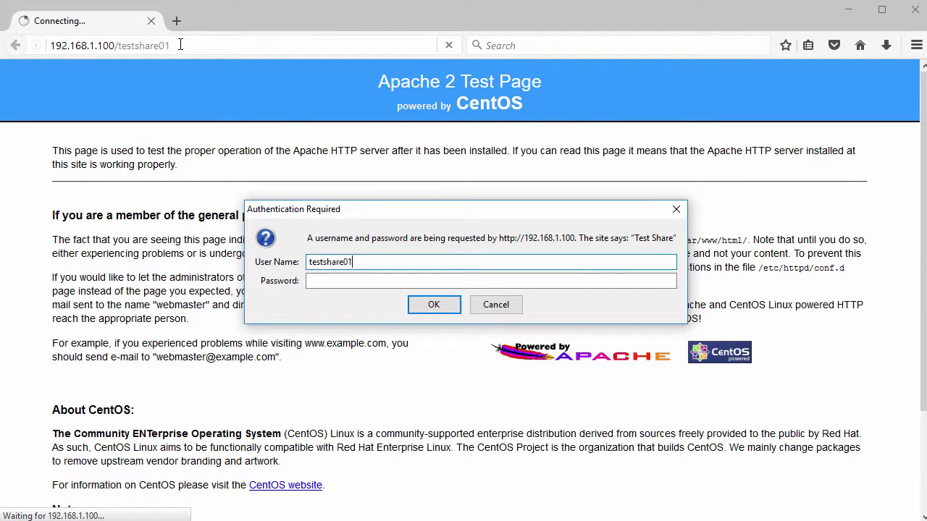
Log in with the web-access password, confirm TestFile.txt is listed, and close the window.
{"action": "type", "text": "**"}
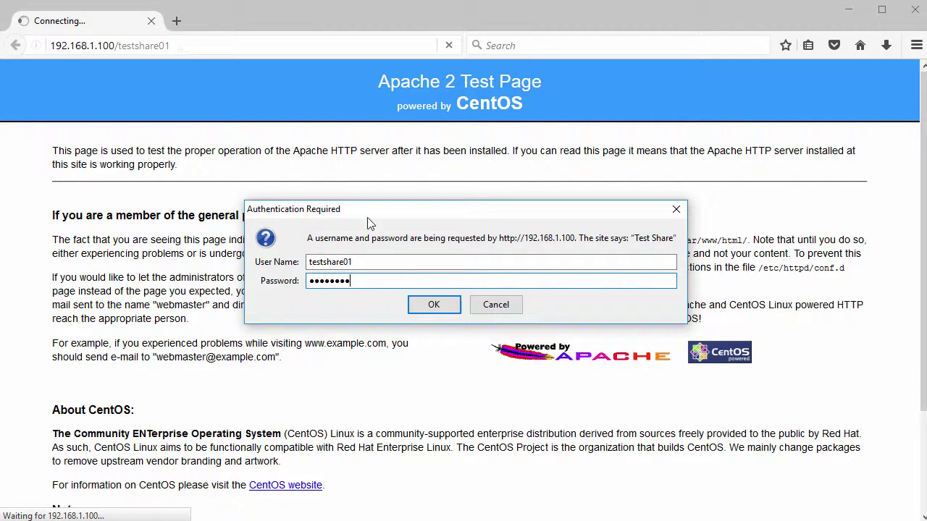
{"action": "left_click", "coordinate": [432, 305]}
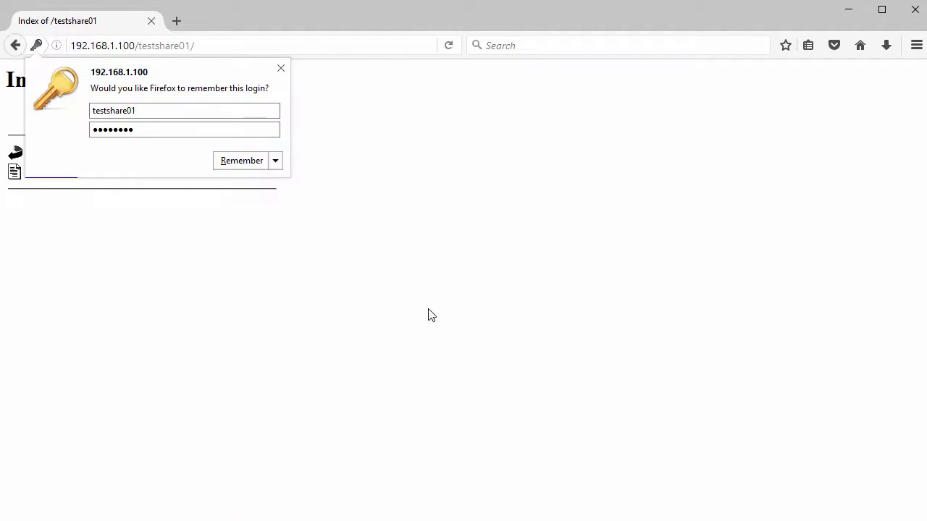
{"action": "left_click", "coordinate": [279, 70]}
{"action": "left_click_drag", "start_coordinate": [22, 175], "coordinate": [91, 177]}
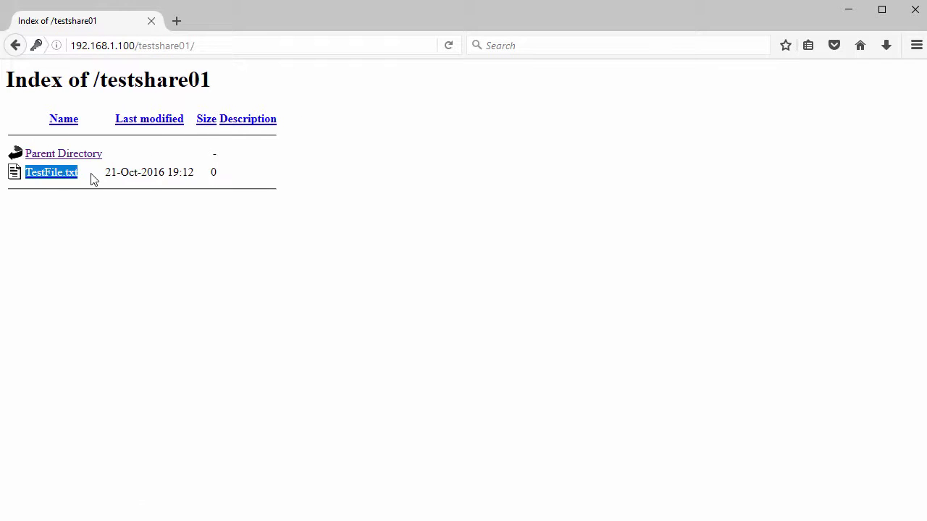
{"action": "left_click", "coordinate": [913, 10]}
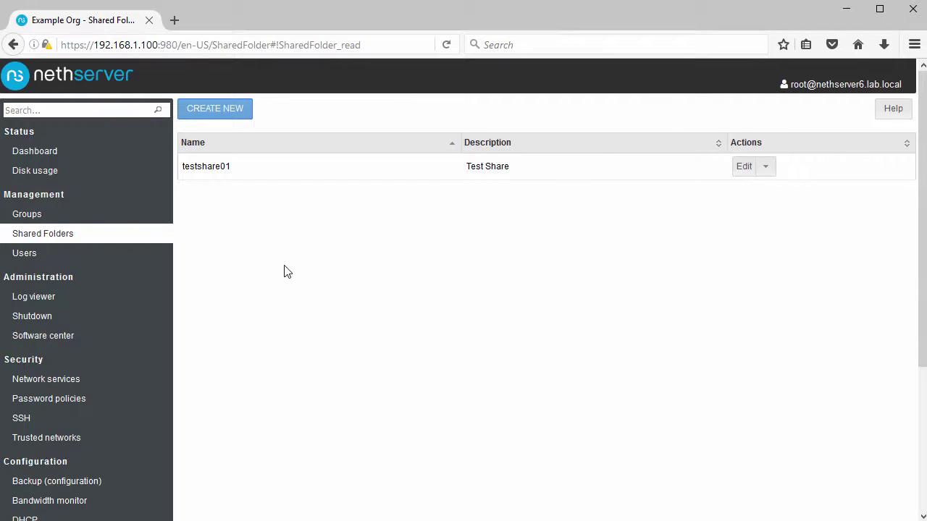
Recheck the ntopng dashboard from Bandwidth monitor, then visit Shared Folders and the Dashboard.
{"action": "scroll", "coordinate": [153, 307], "scroll_direction": "down", "scroll_amount": 5}
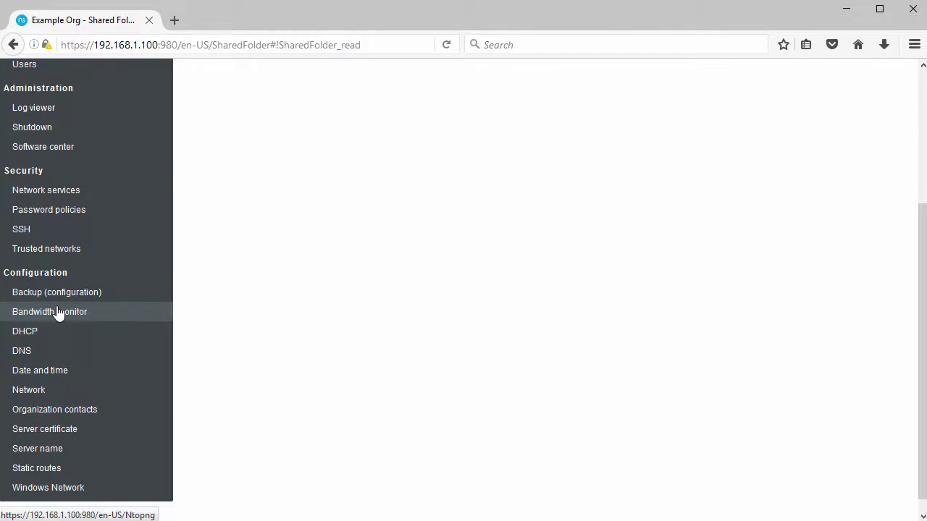
{"action": "left_click", "coordinate": [58, 313]}
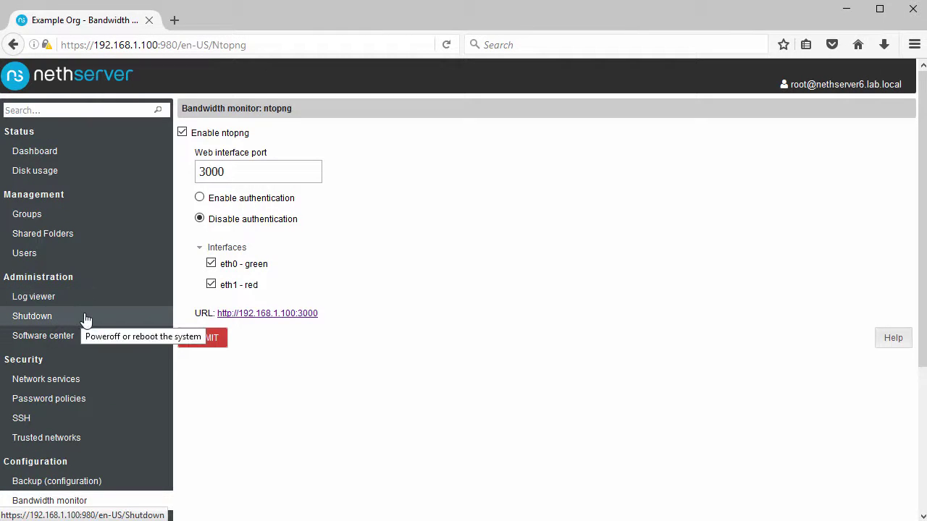
{"action": "left_click", "coordinate": [287, 314]}
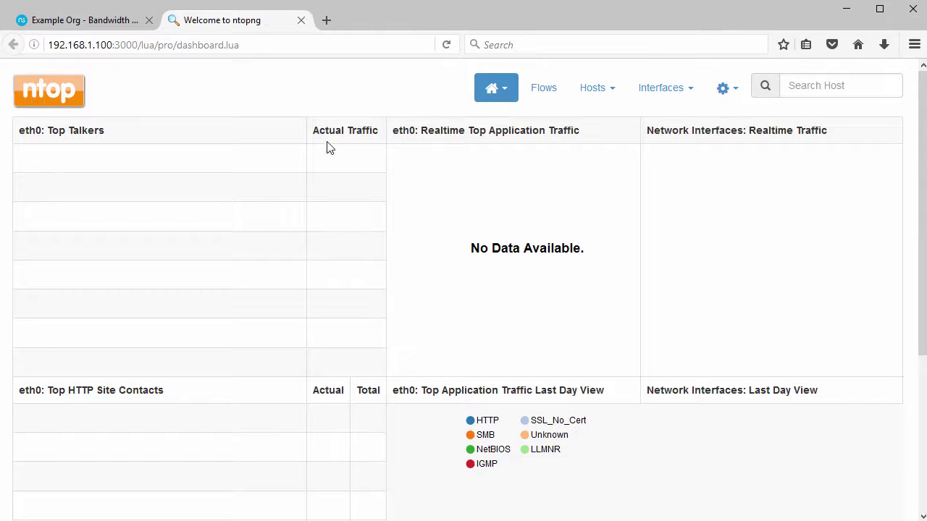
{"action": "left_click", "coordinate": [300, 21]}
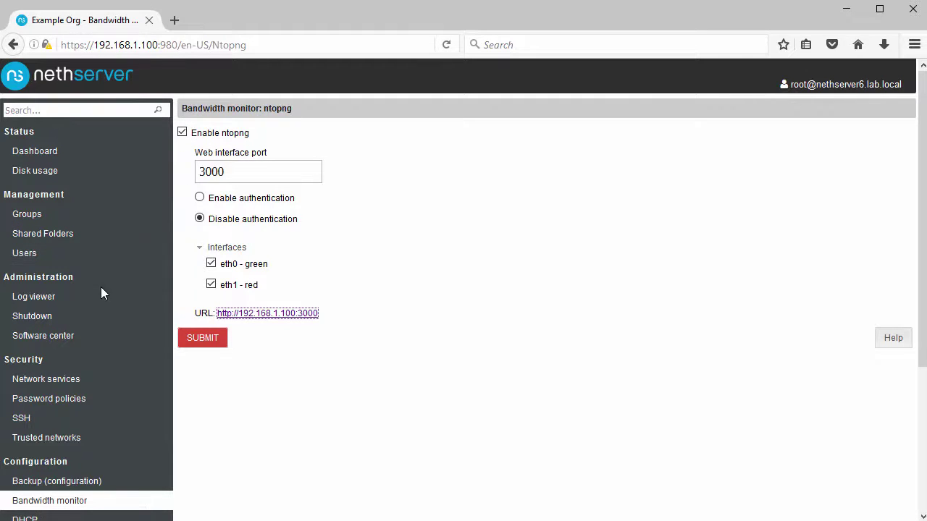
{"action": "left_click", "coordinate": [46, 238]}
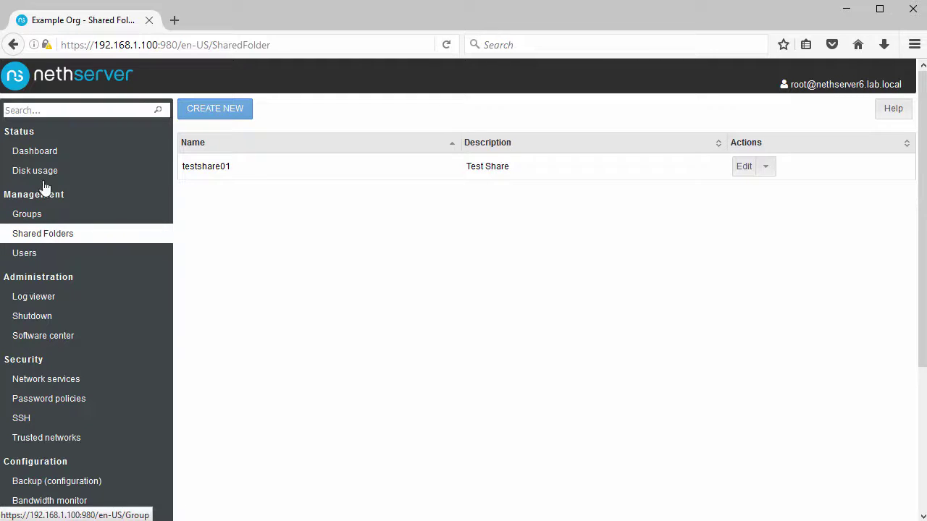
{"action": "left_click", "coordinate": [43, 155]}
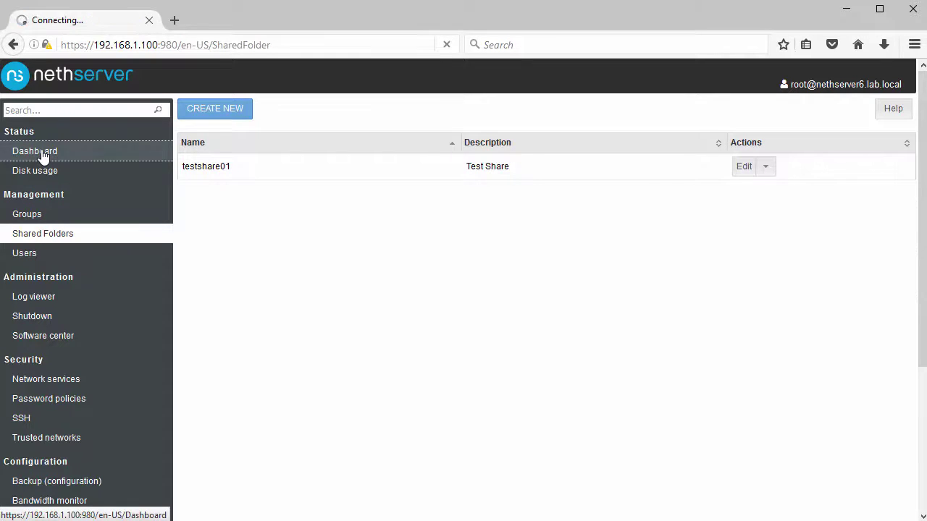